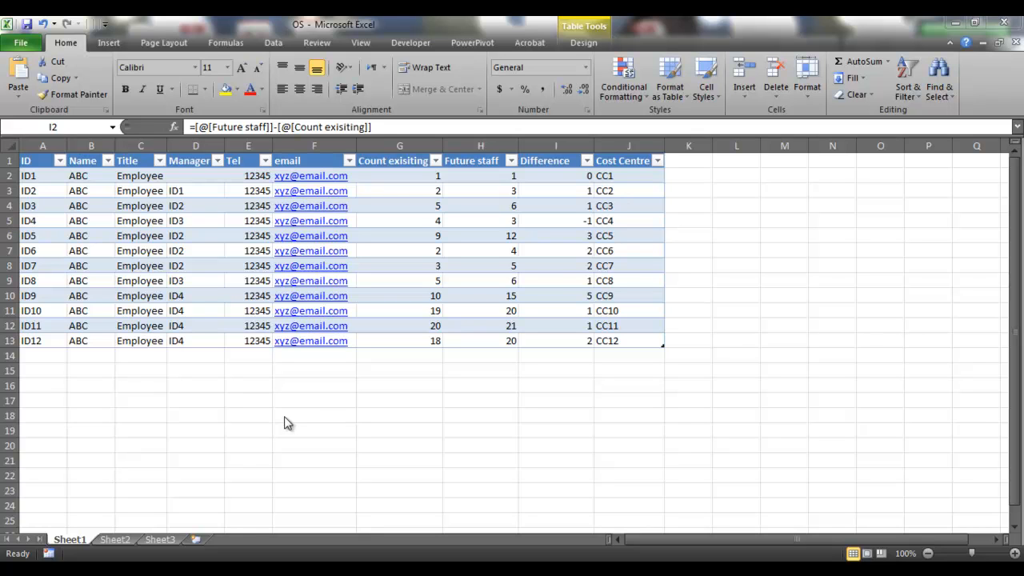
- Examine the staff table's column headers, including ID, Manager, Tel, email, Count exisiting, Future staff and Difference
click(40, 162)
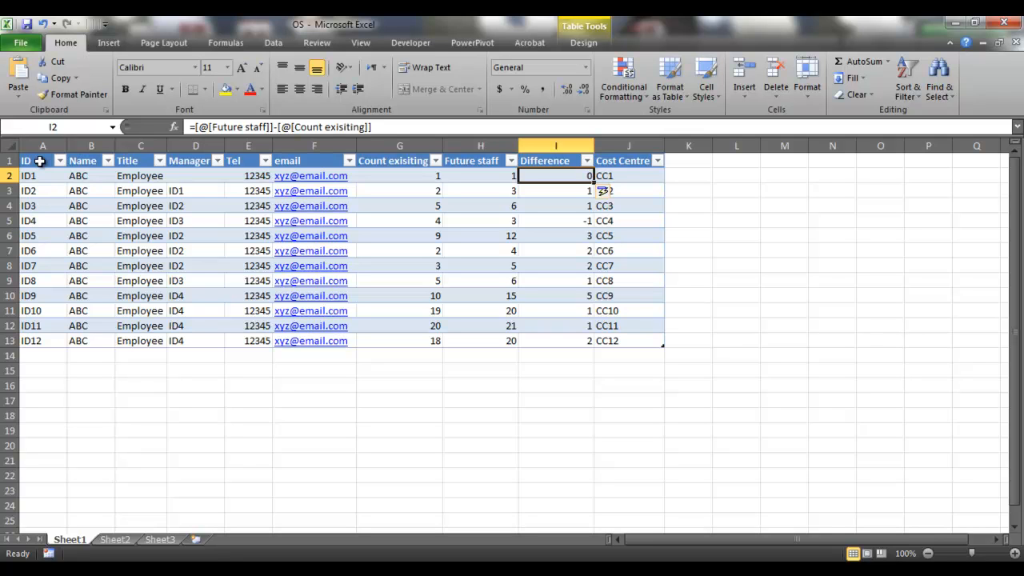
click(39, 161)
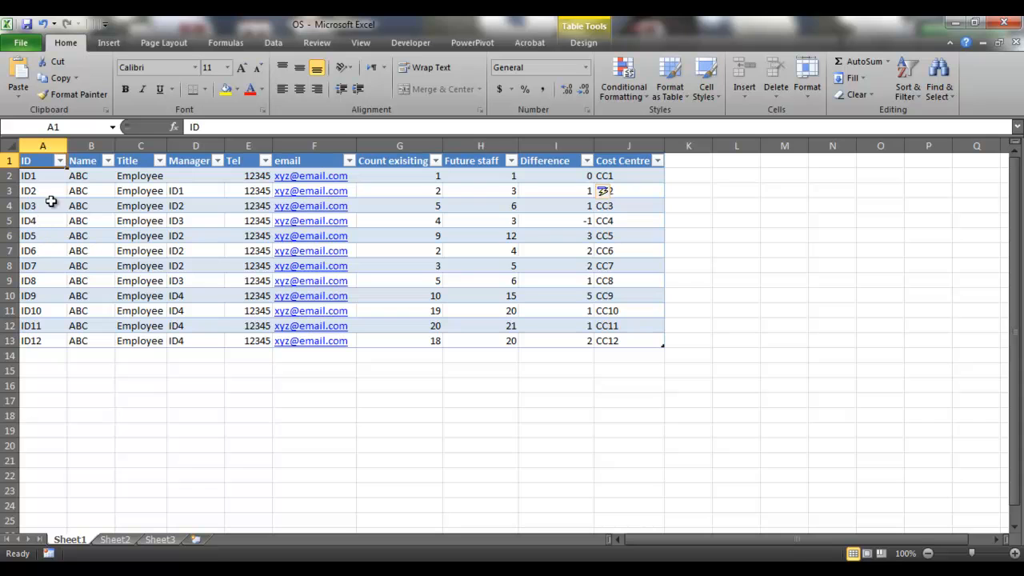
click(39, 166)
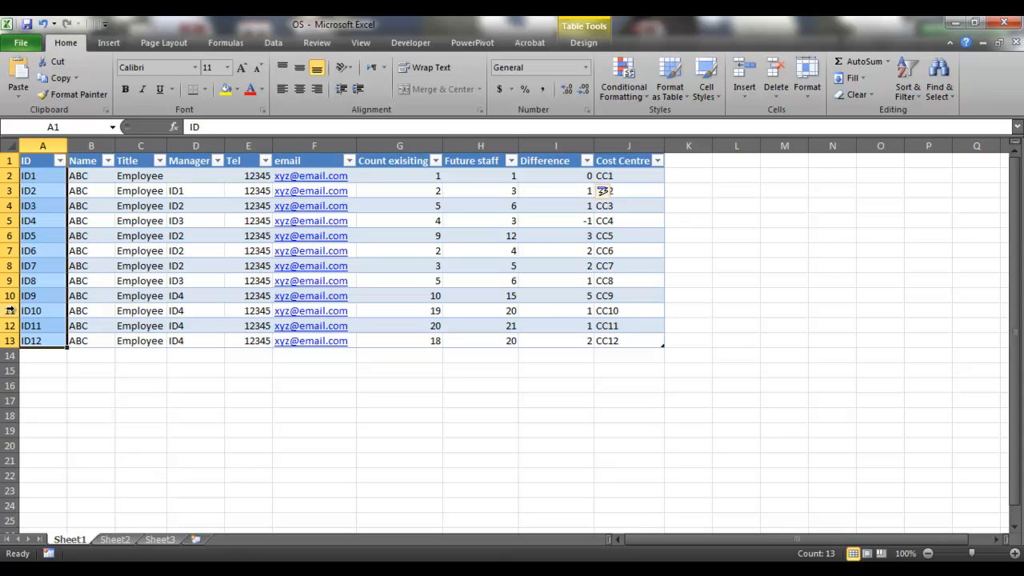
click(44, 193)
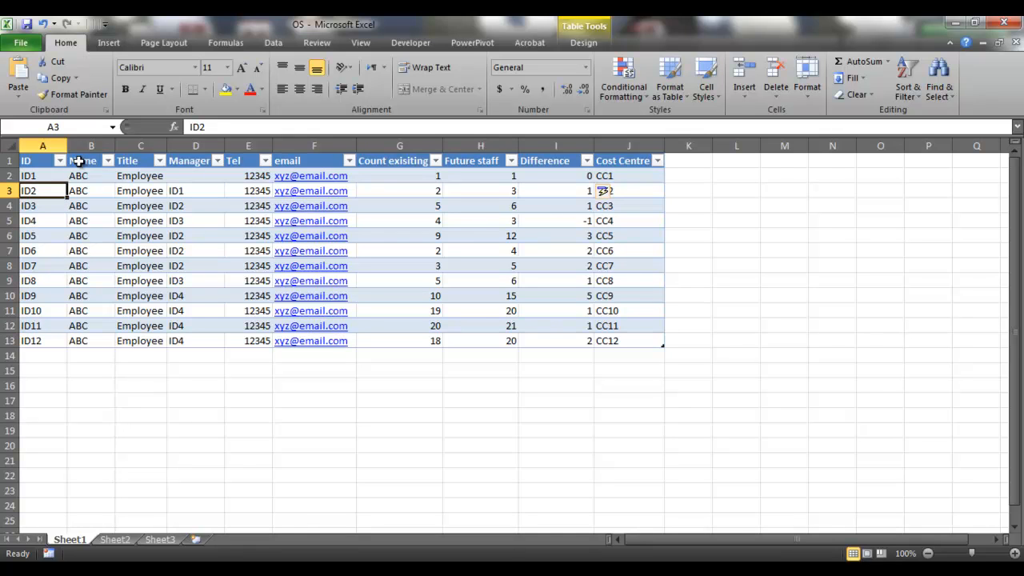
click(176, 164)
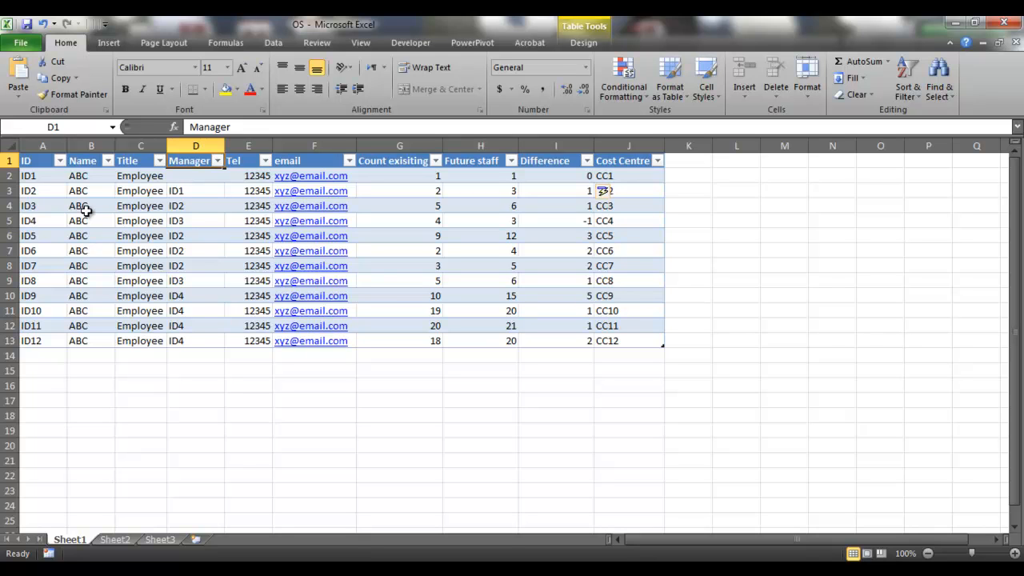
click(233, 161)
click(279, 161)
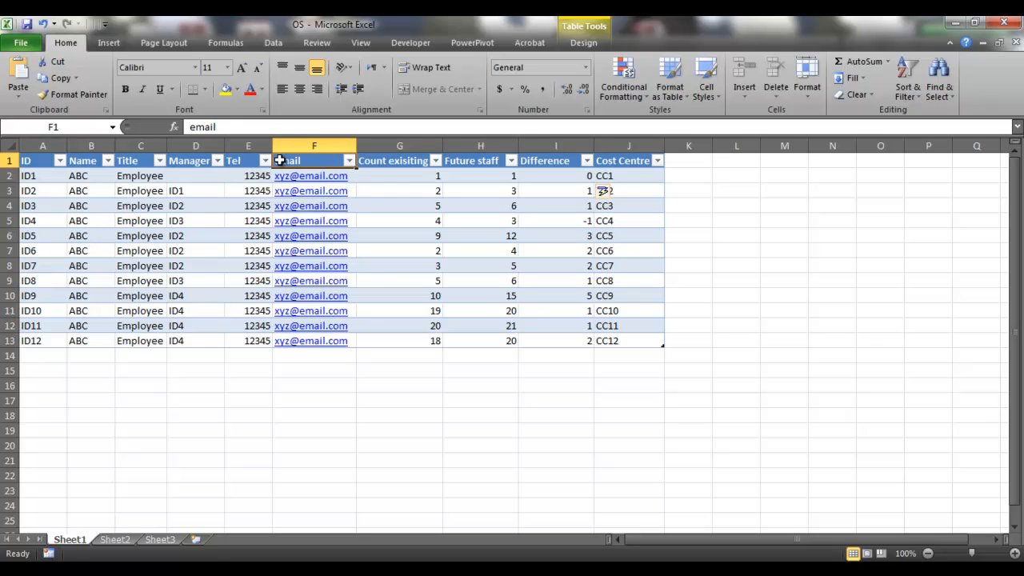
click(376, 161)
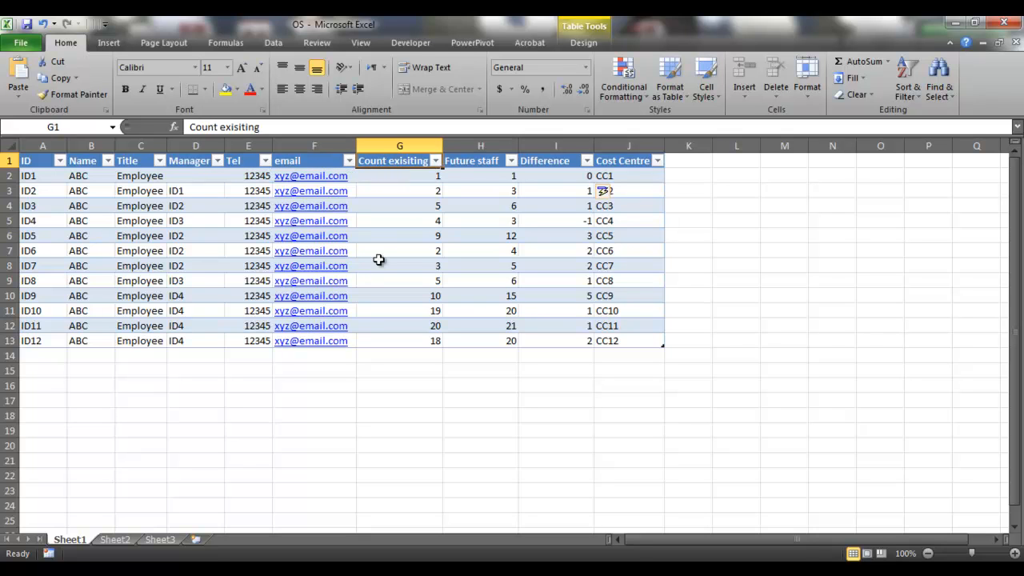
click(457, 161)
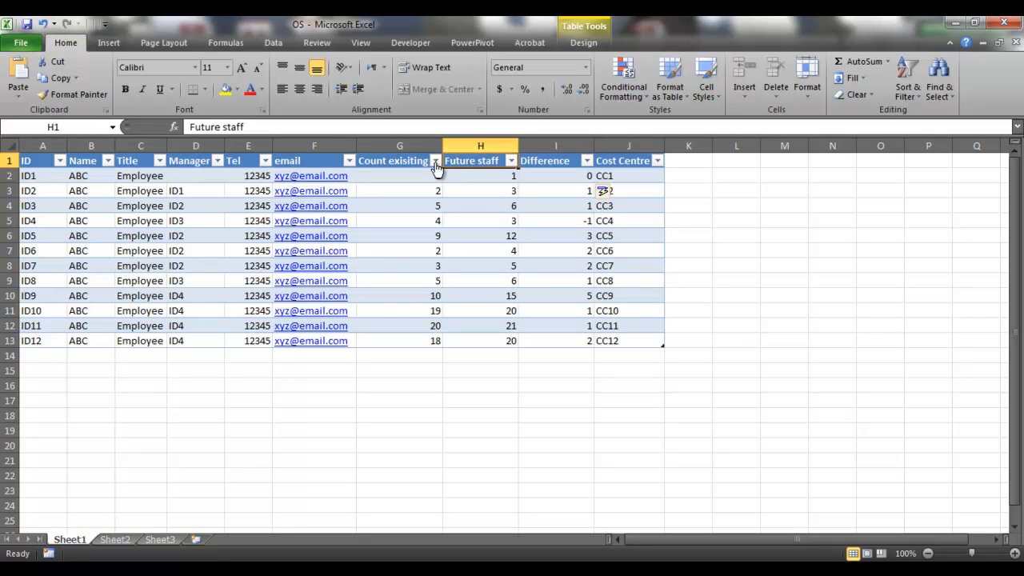
click(533, 162)
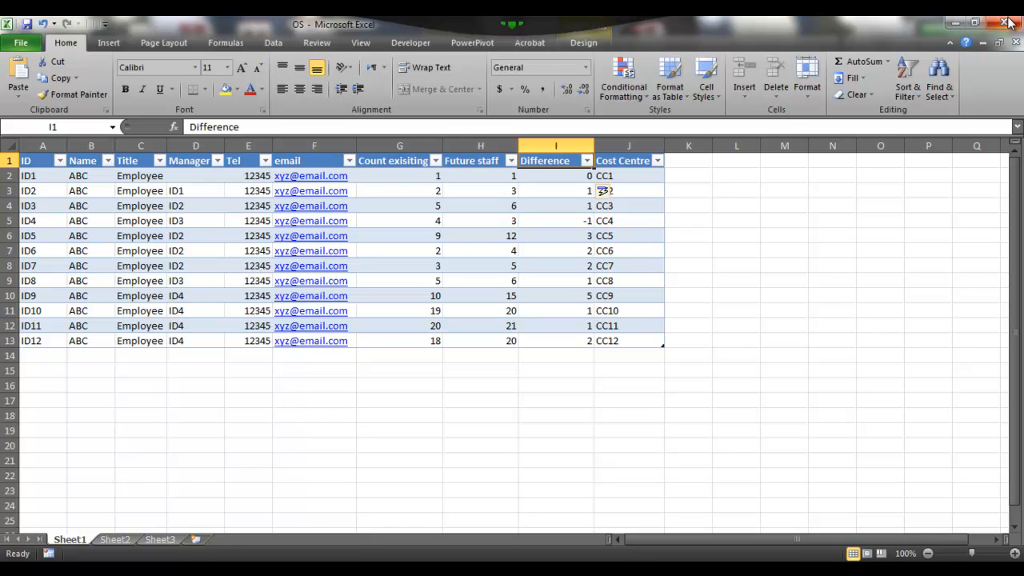
- Launch Microsoft Visio 2010 and bring its template selection page to the front
key(super)
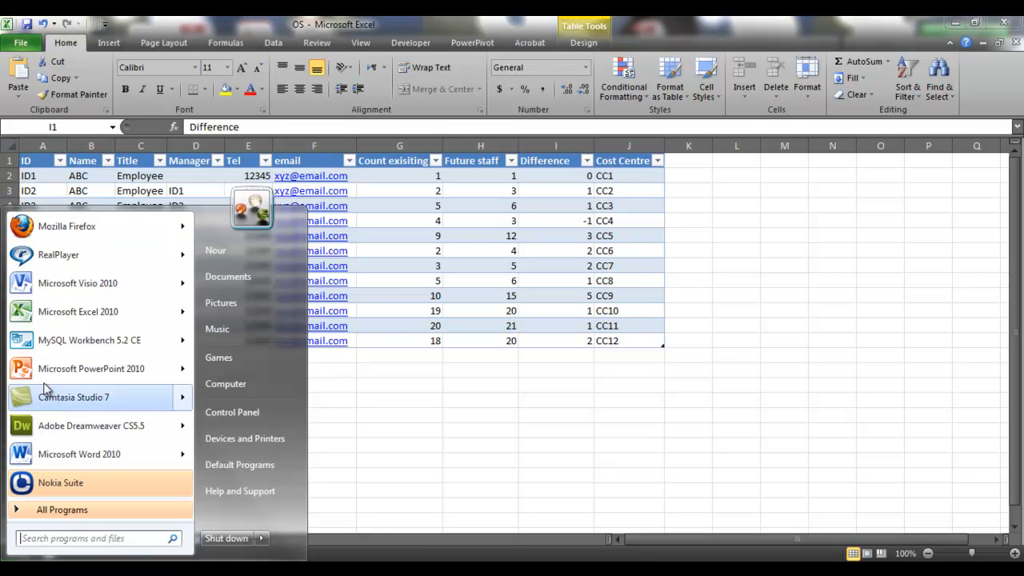
click(77, 284)
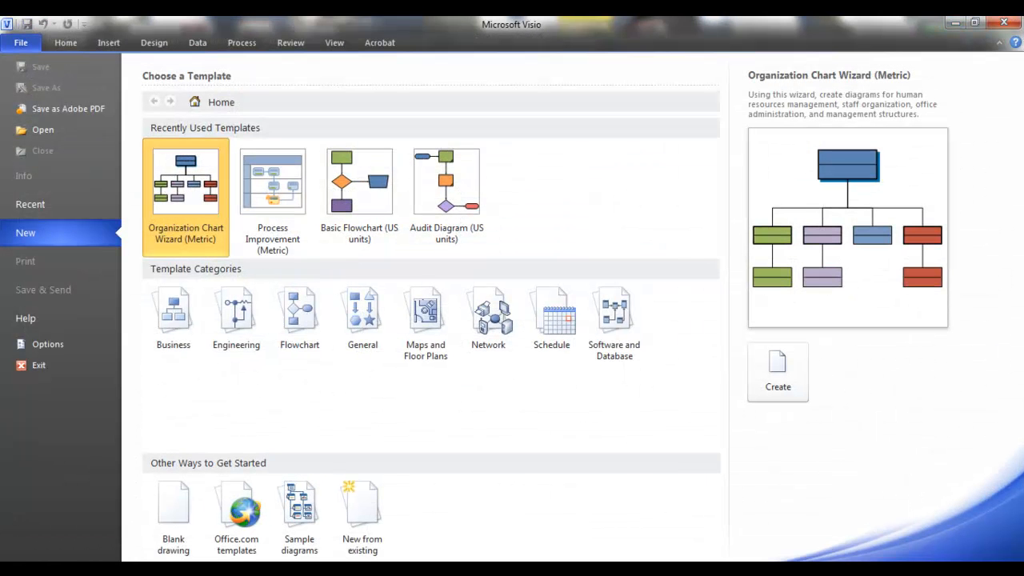
key(alt+Tab)
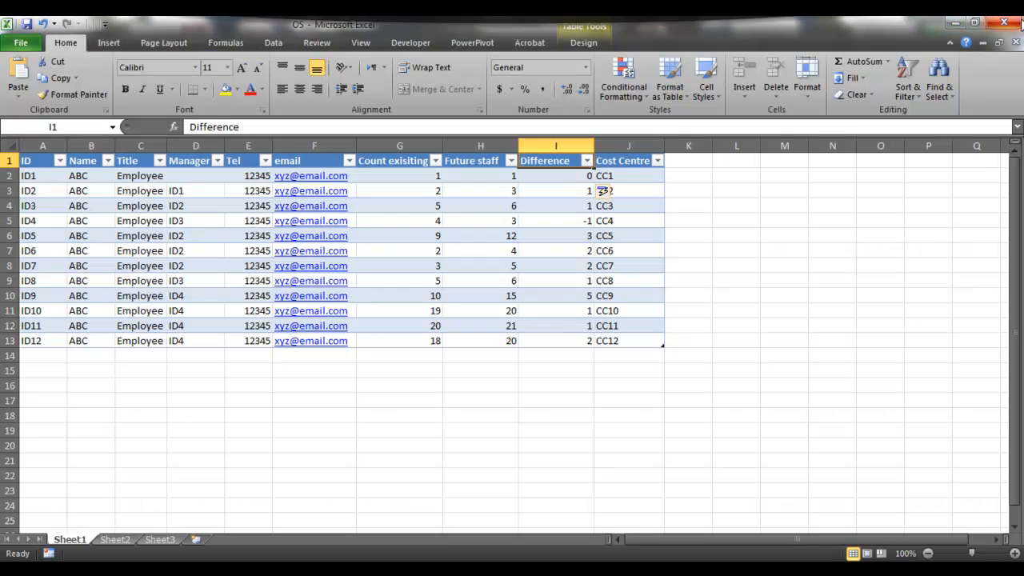
key(alt+Tab)
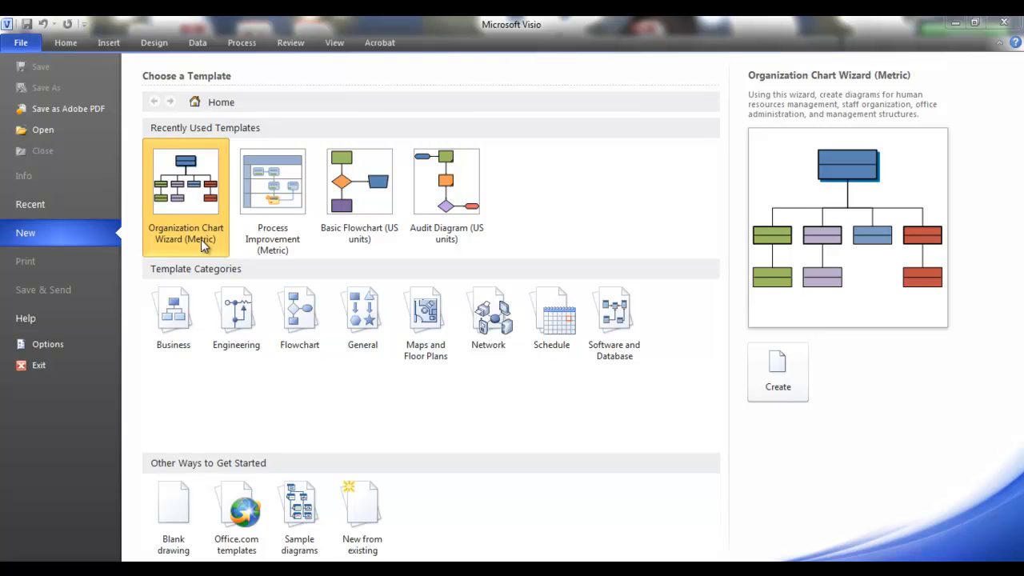
- Create a new drawing in metric units from the Organization Chart Wizard template in the Business category
click(179, 312)
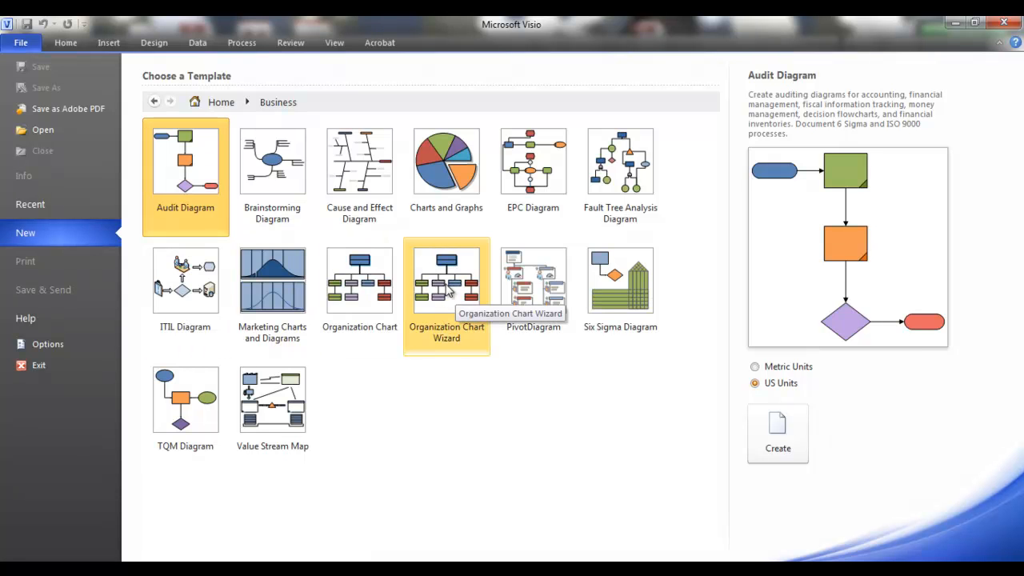
click(756, 367)
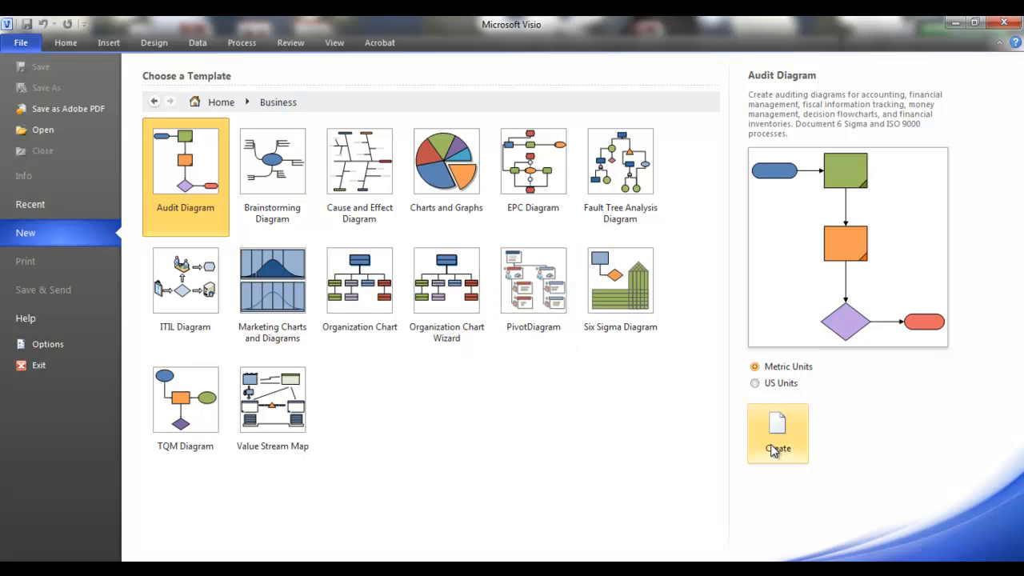
click(432, 296)
click(779, 408)
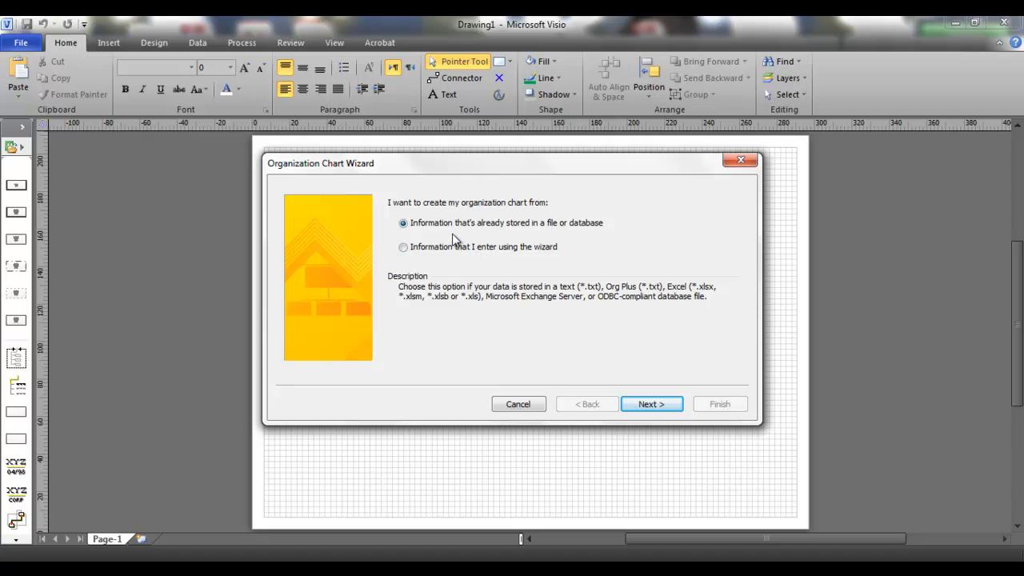
- Use the Excel file OS.xlsx as the chart's source, keeping Name as the name field and Manager as the reports-to field
click(649, 404)
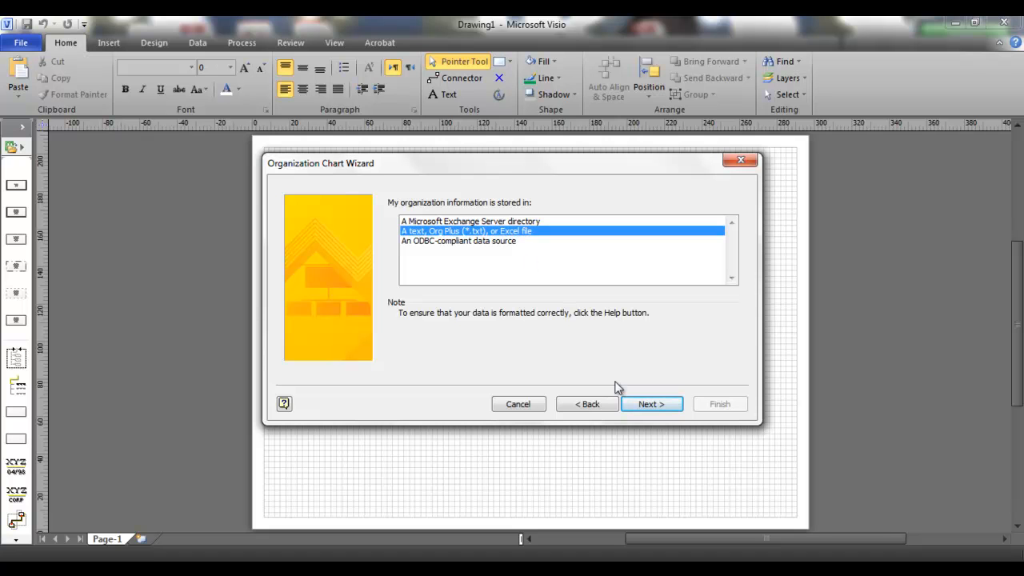
click(649, 405)
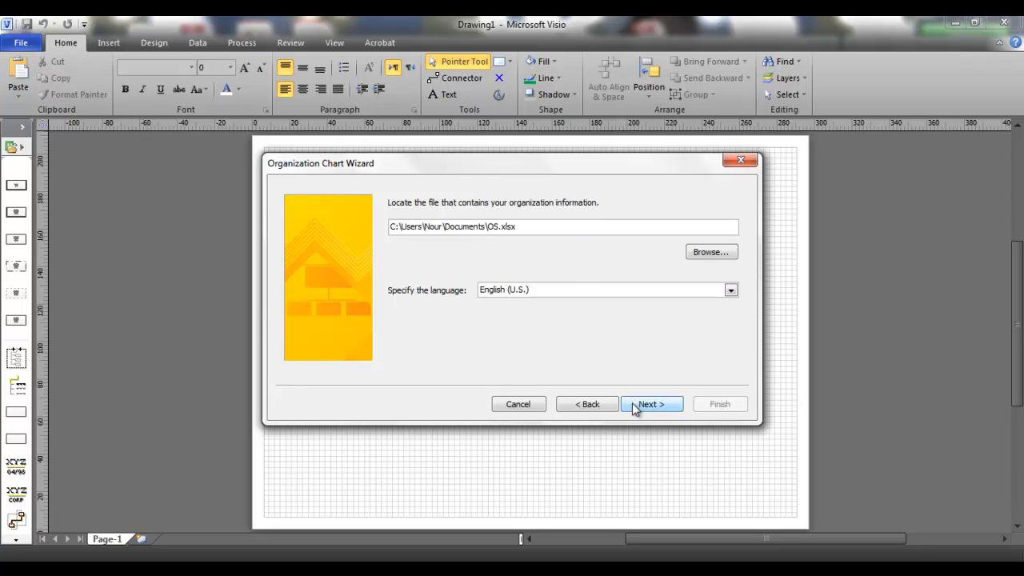
click(699, 254)
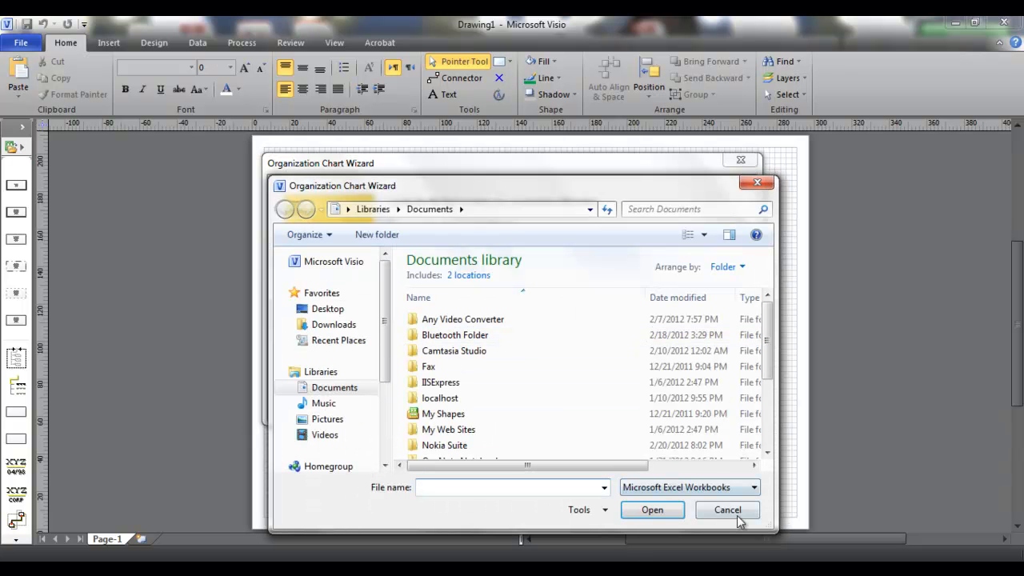
click(727, 510)
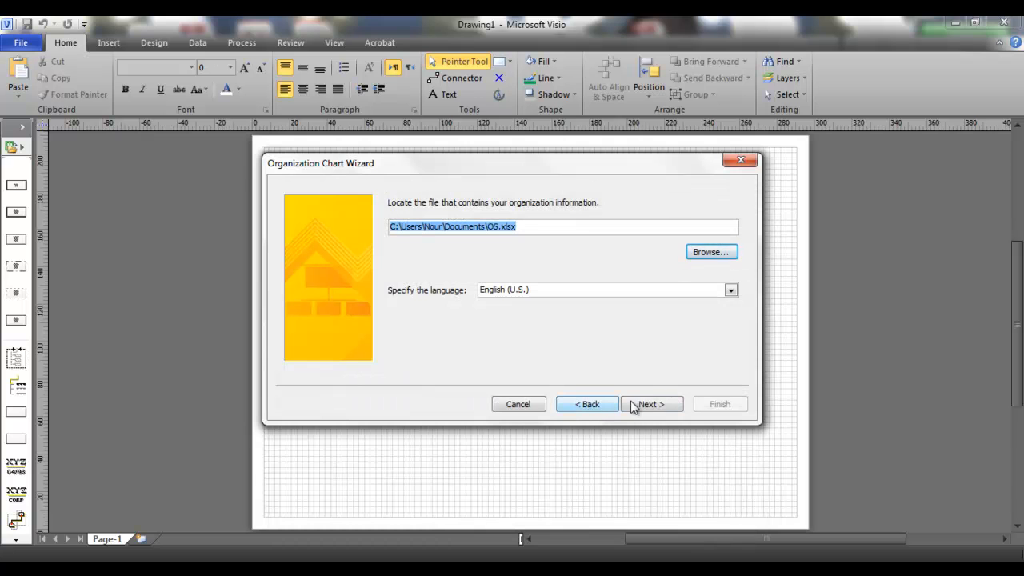
click(712, 258)
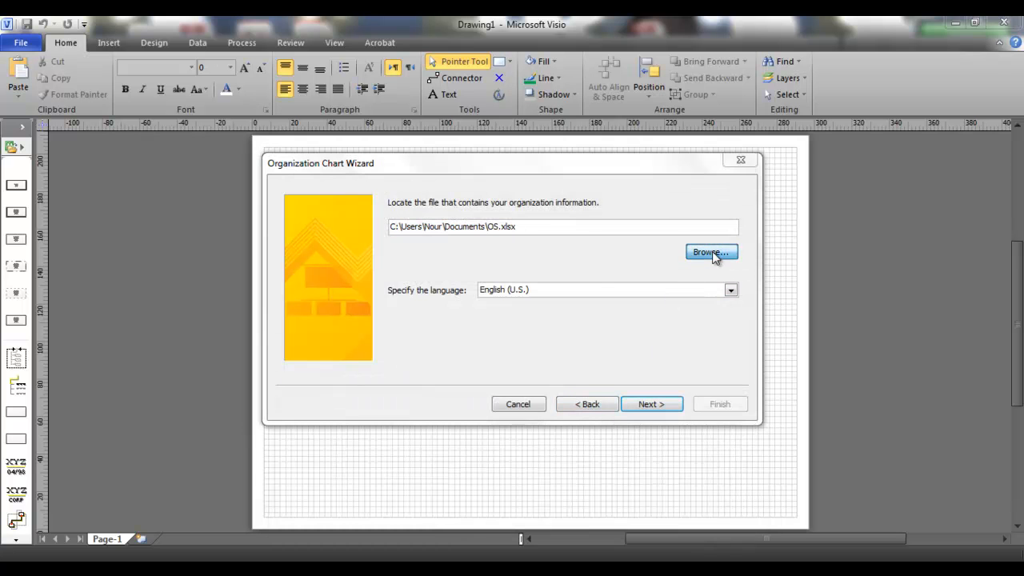
drag(769, 346, 772, 425)
double_click(480, 436)
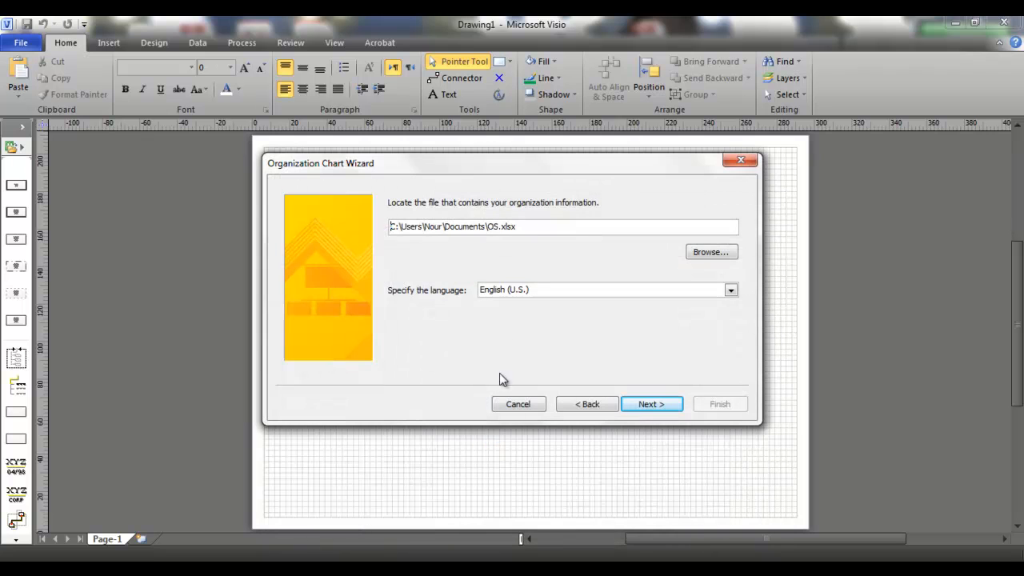
click(650, 406)
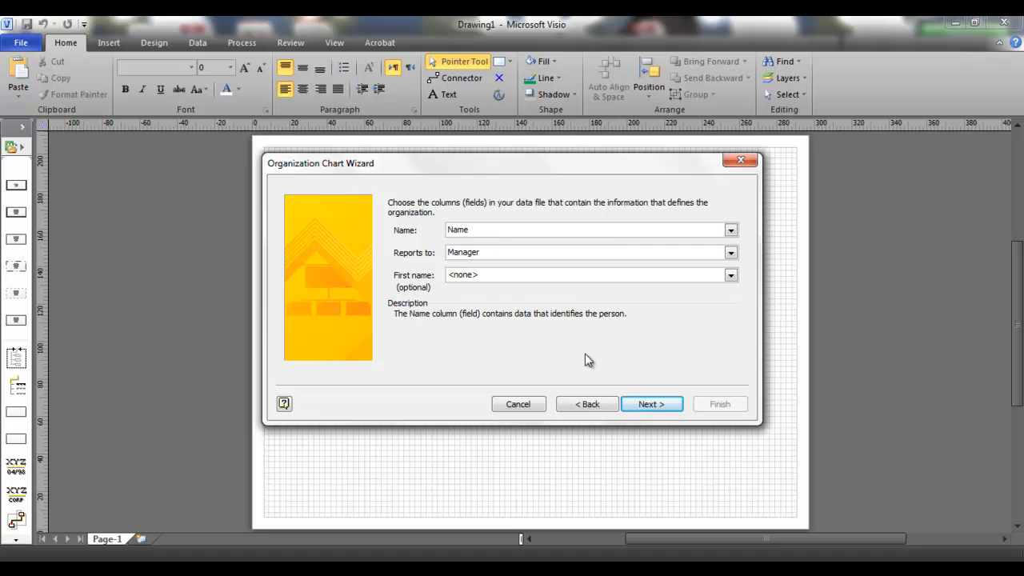
click(653, 405)
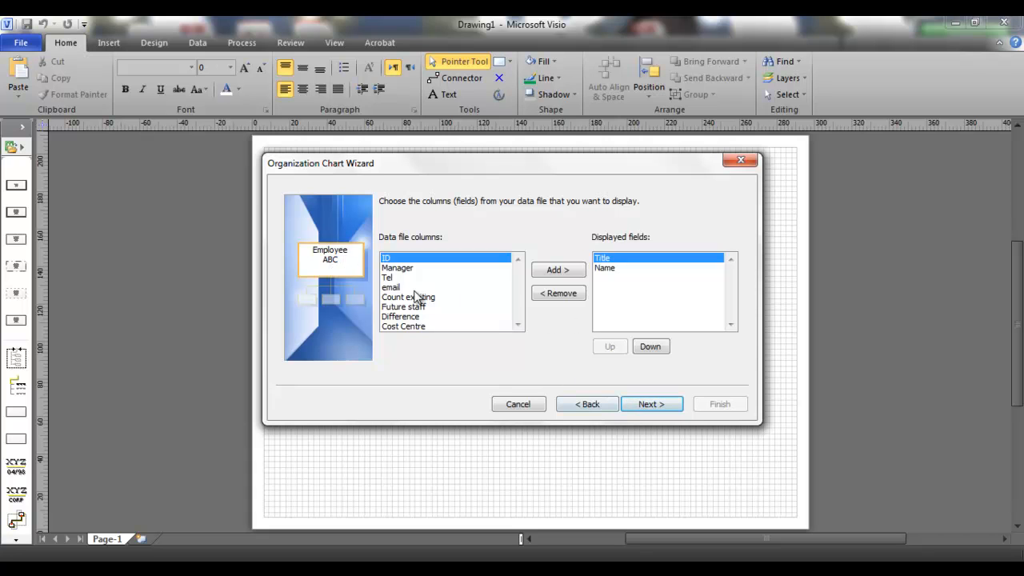
- Try adding the Manager column to the displayed fields, and remove it again
click(412, 268)
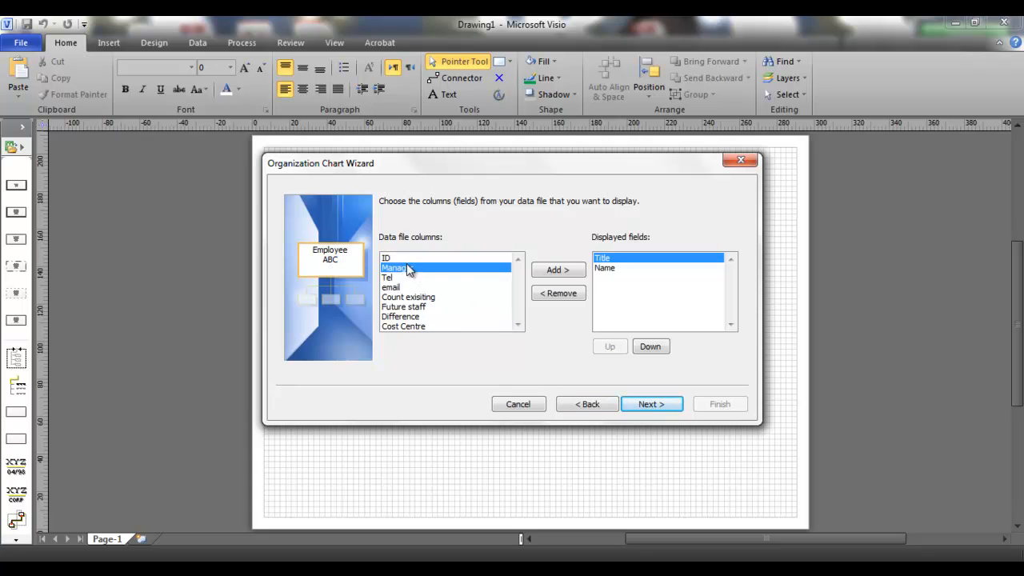
click(546, 273)
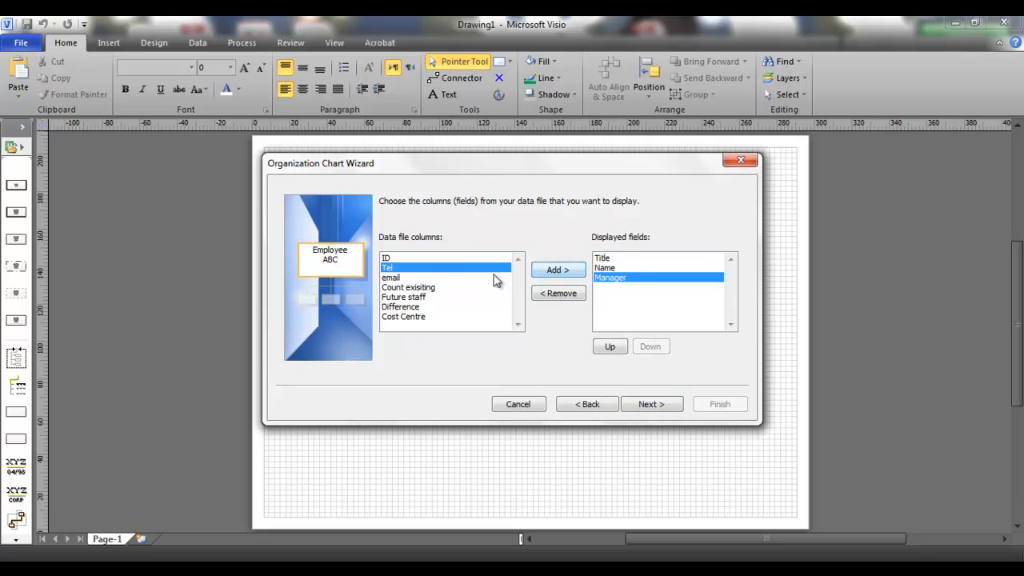
click(618, 258)
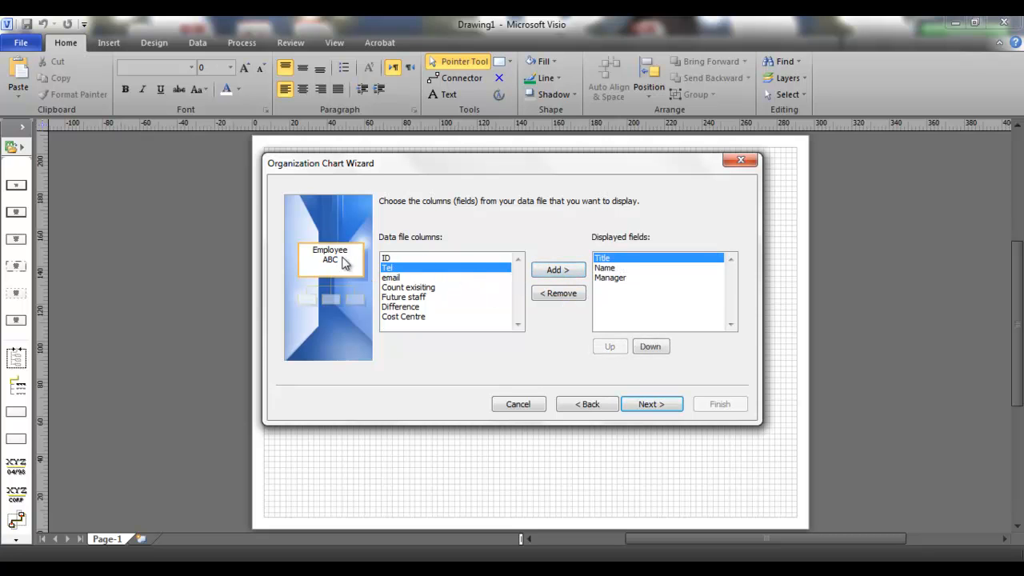
click(606, 278)
click(578, 293)
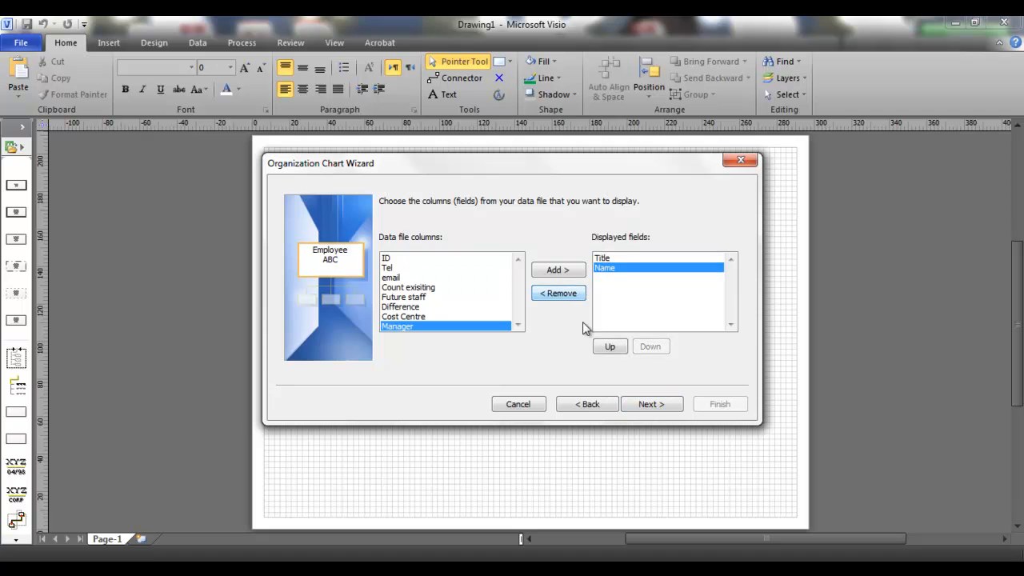
- Include all remaining columns, with Difference last, as shape data fields and generate the chart with automatic page breaks from the top executive
click(644, 405)
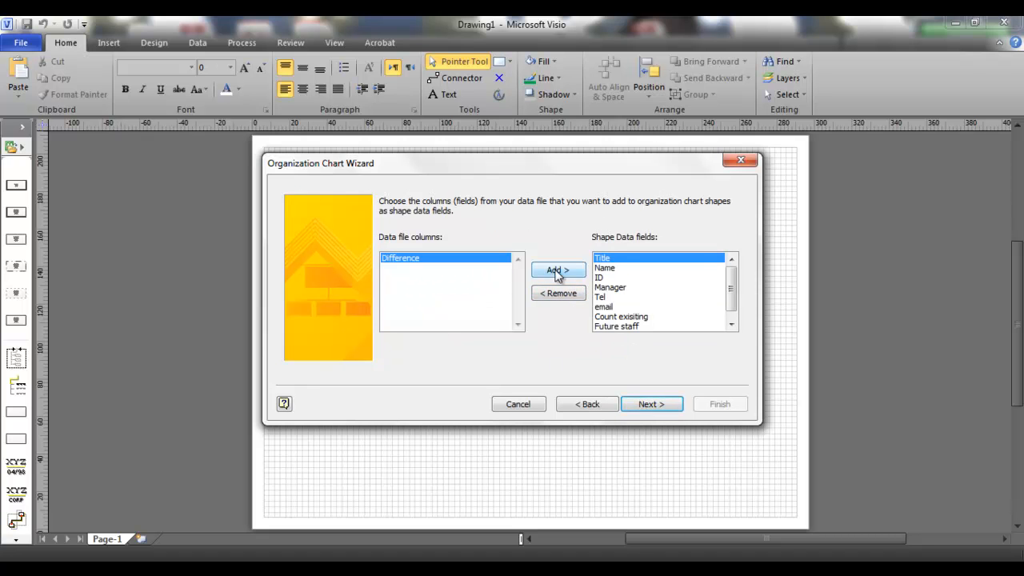
click(581, 273)
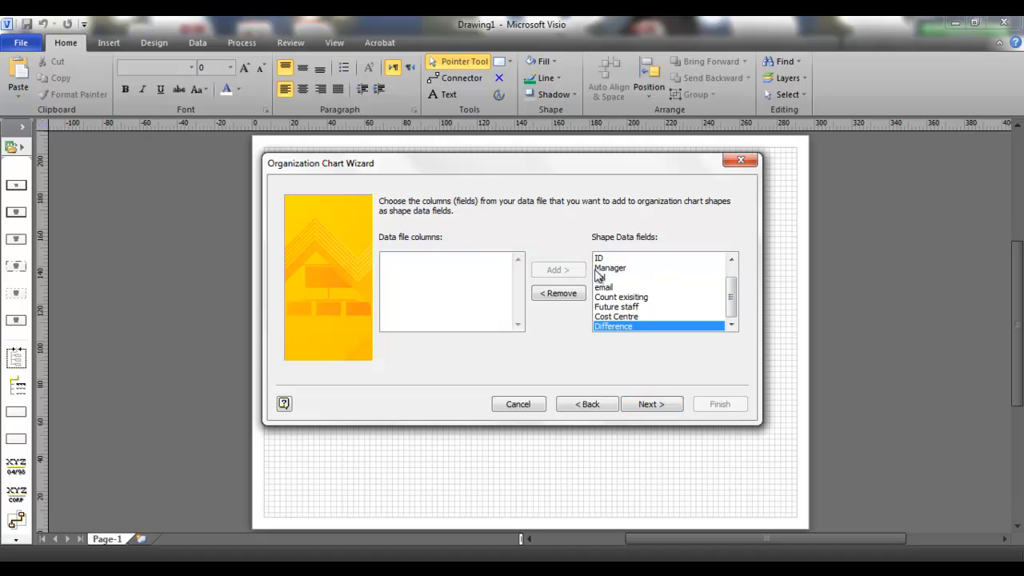
click(669, 408)
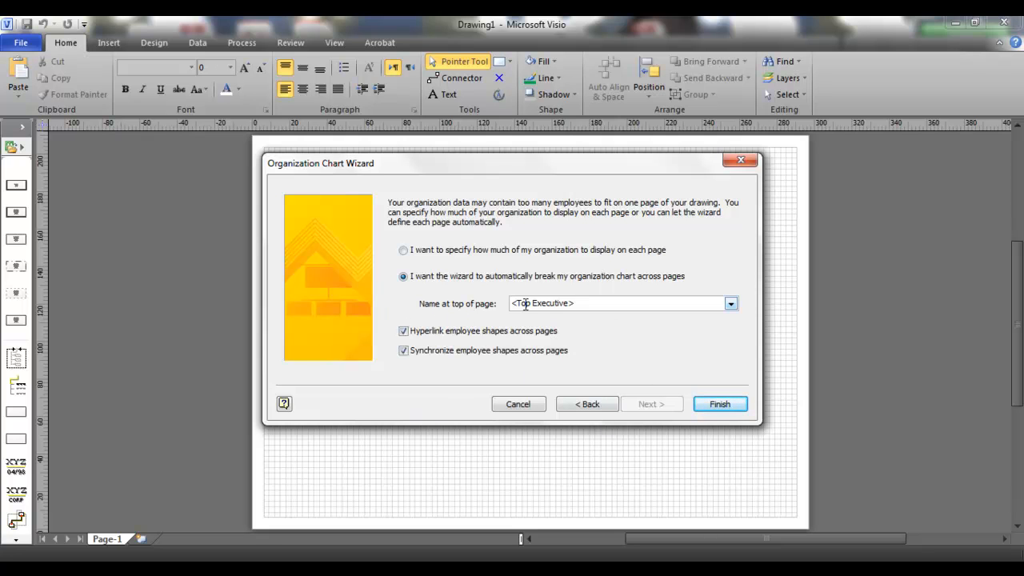
click(733, 406)
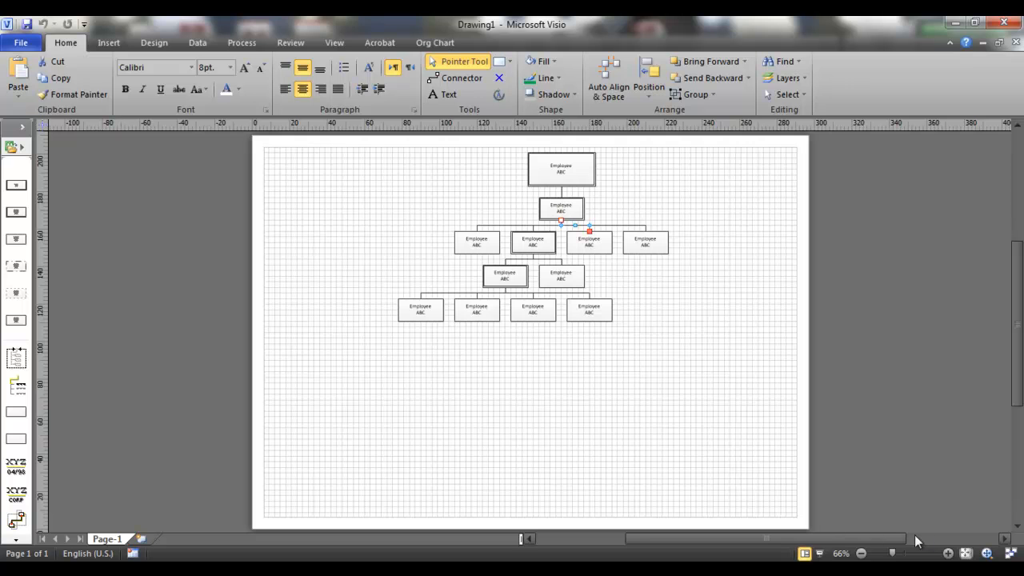
- Move the leftmost third-level box to the right end of its row and its neighbour's branch about 50 mm to the left
click(948, 553)
click(948, 552)
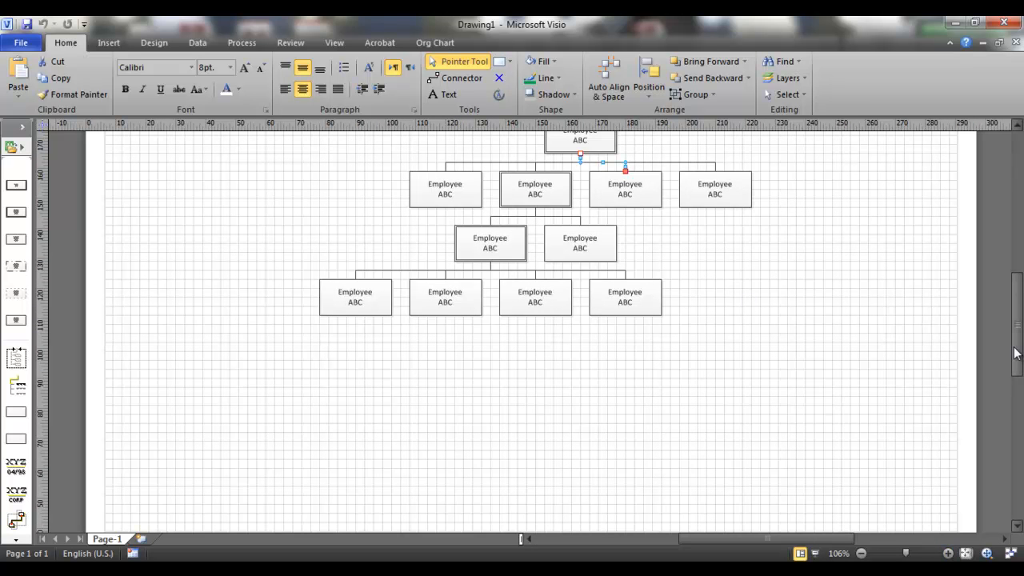
scroll(1017, 360, up, 3)
click(948, 553)
click(948, 553)
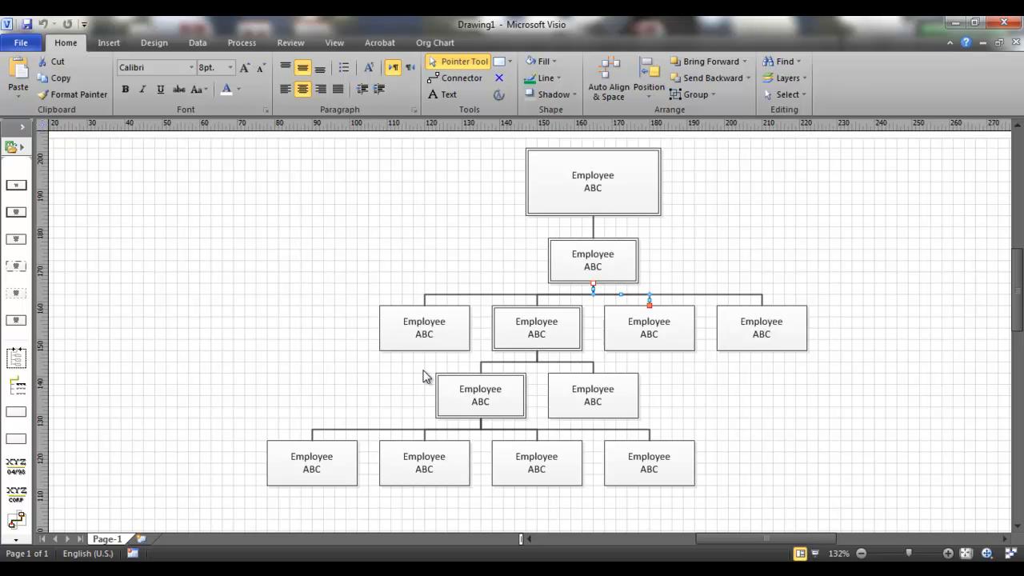
drag(435, 336, 884, 334)
drag(544, 336, 354, 336)
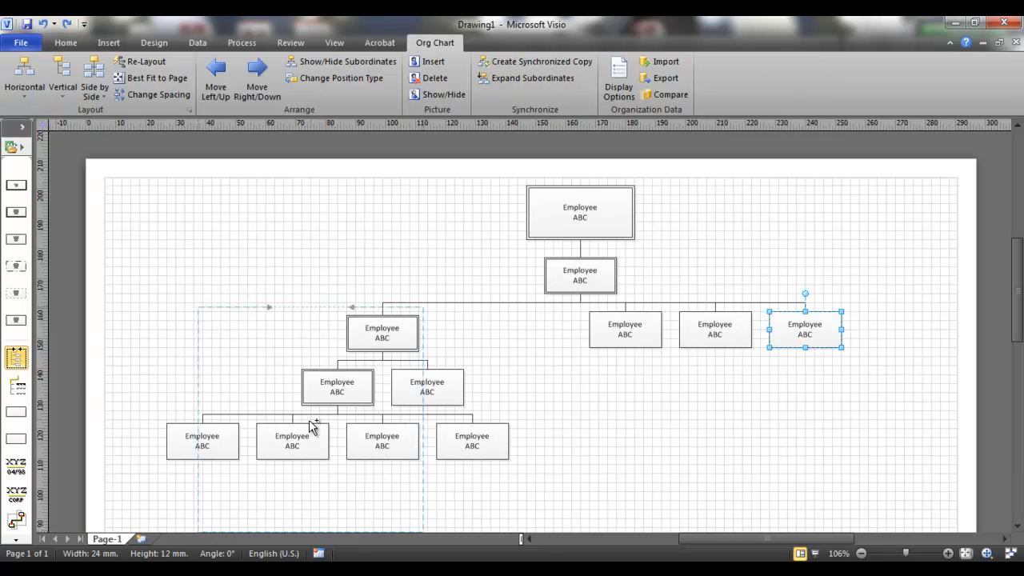
- Add a team frame around the left-hand branch, widened to about 126 mm at 75 mm high
drag(16, 357, 312, 412)
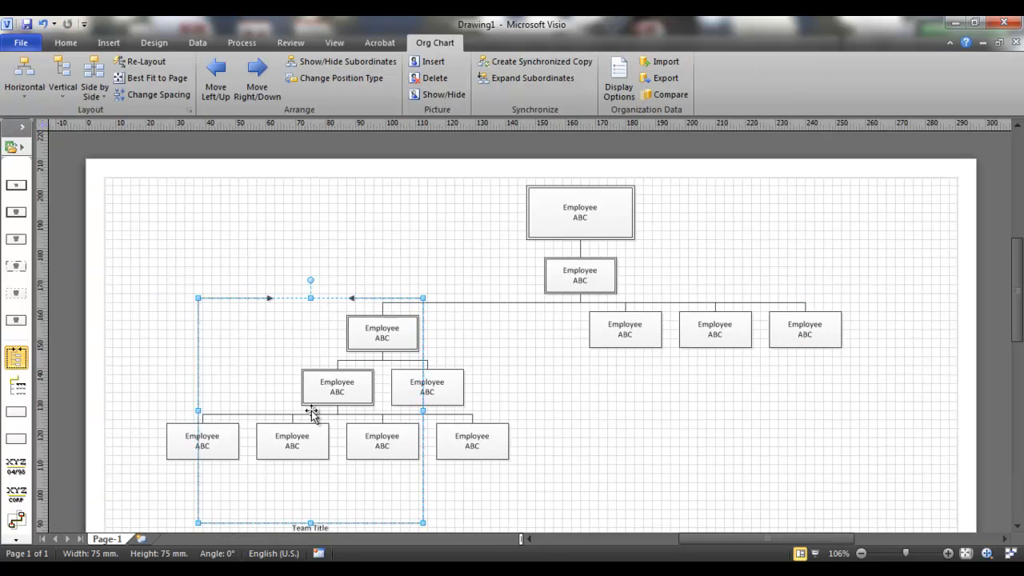
scroll(312, 412, down, 3)
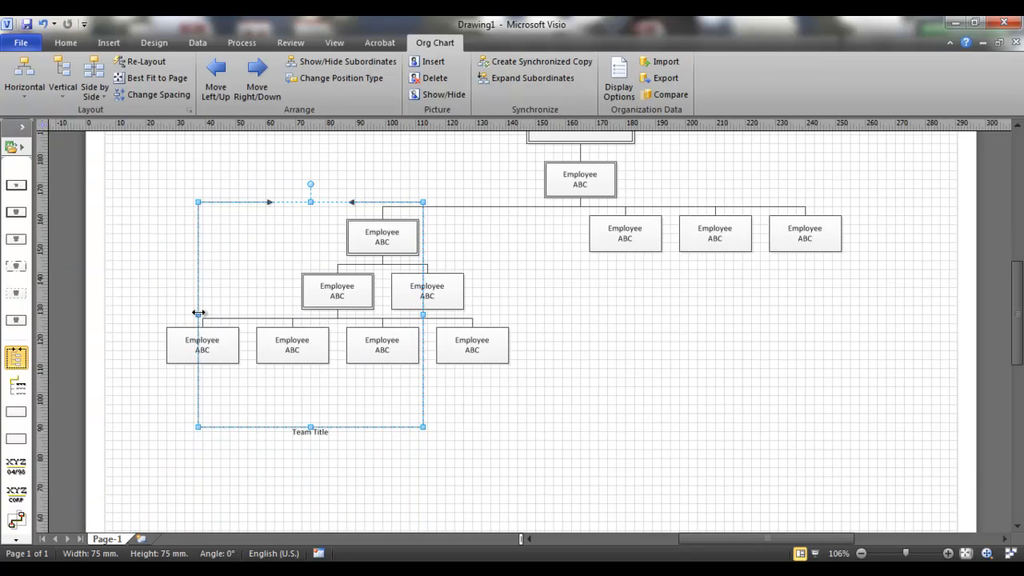
drag(196, 312, 157, 314)
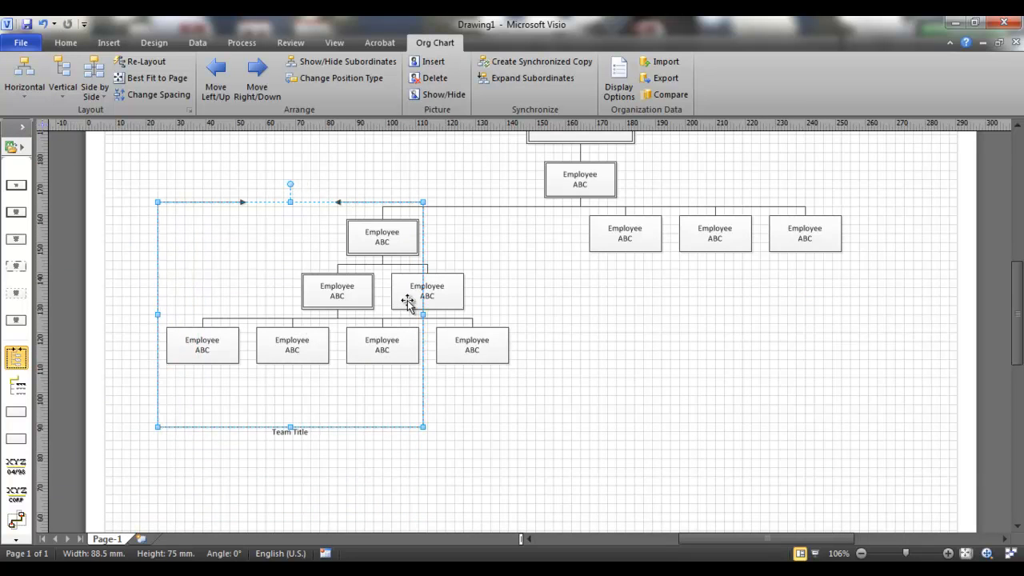
drag(422, 312, 535, 340)
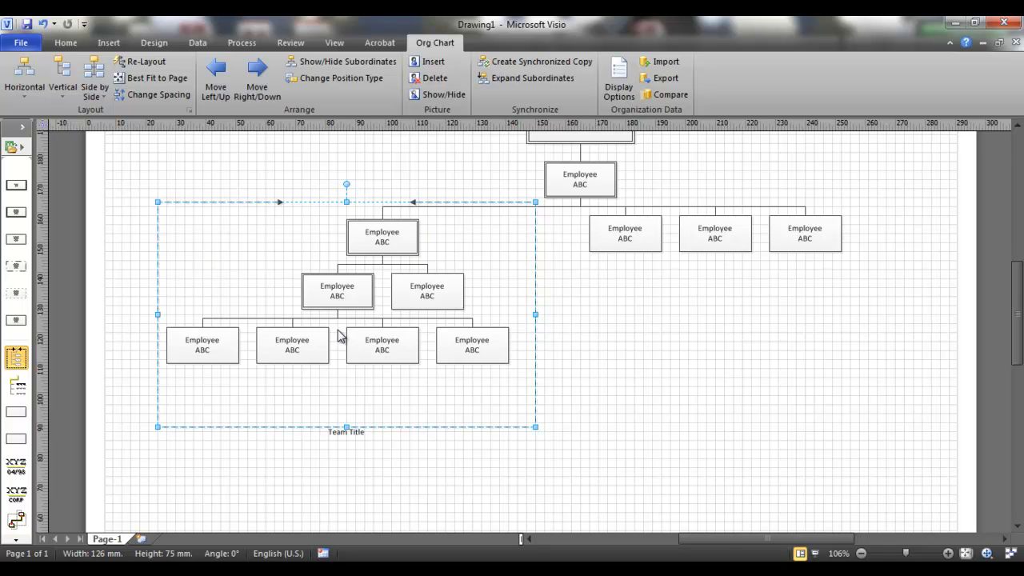
- Duplicate the team frame around the three right-hand boxes at about 90 mm wide, and narrow the original frame to about 123 mm
key(ctrl+d)
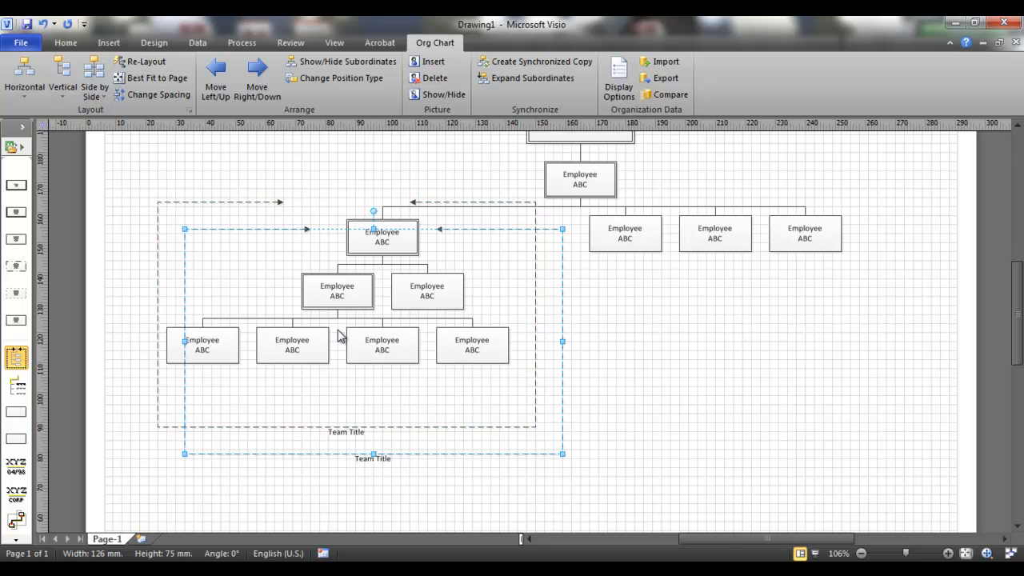
drag(570, 281, 921, 254)
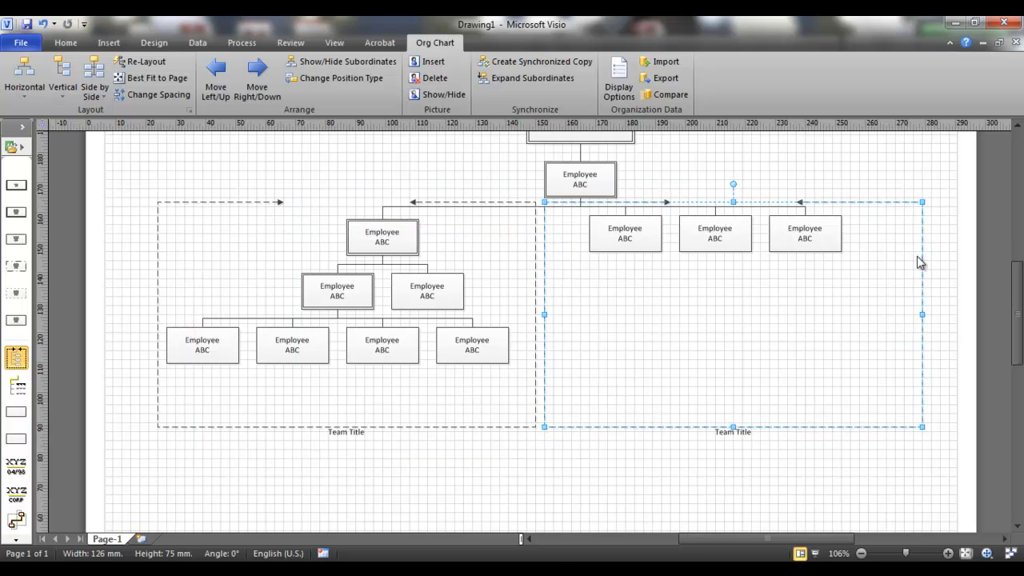
drag(922, 314, 850, 313)
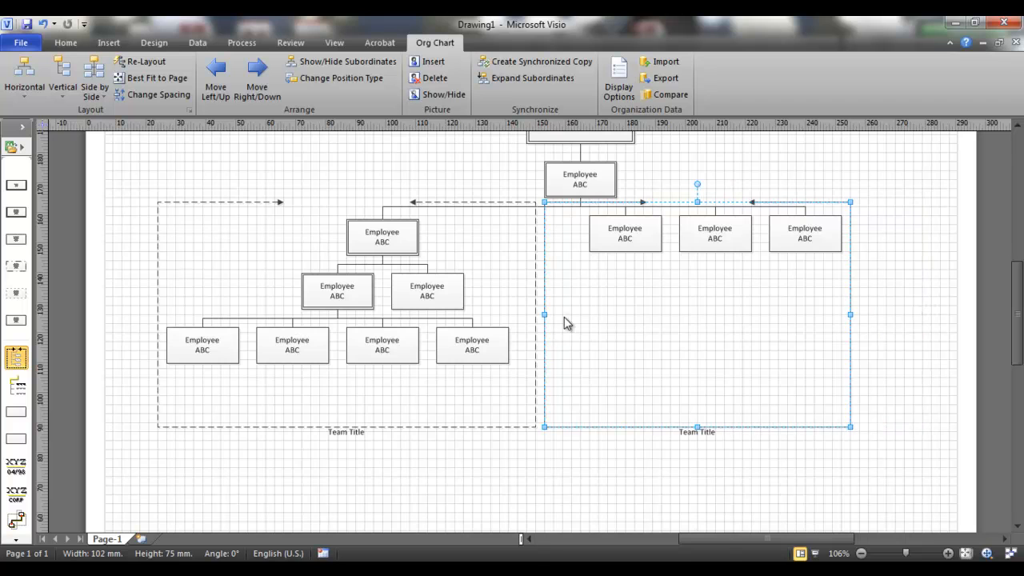
drag(545, 314, 577, 313)
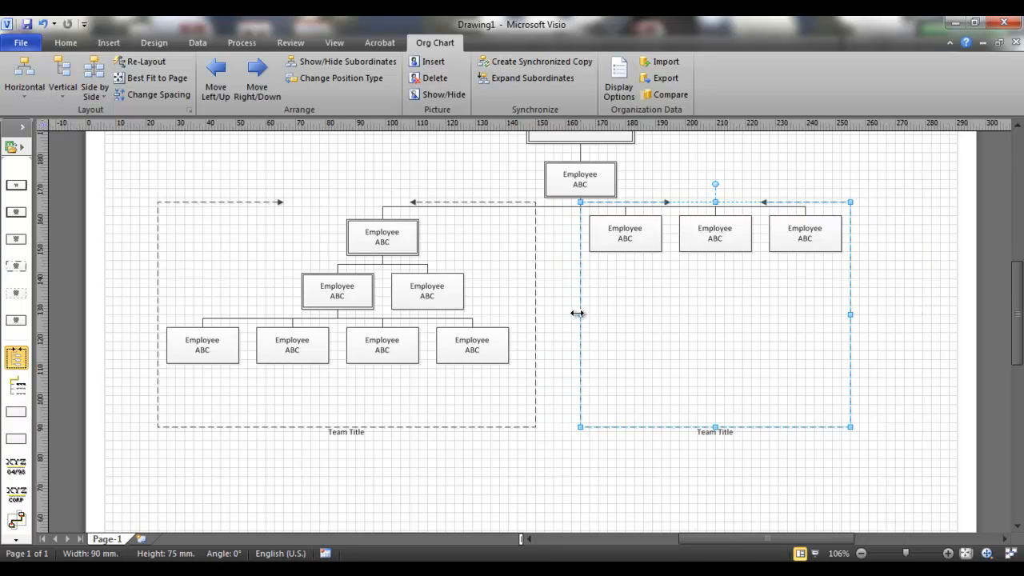
click(535, 302)
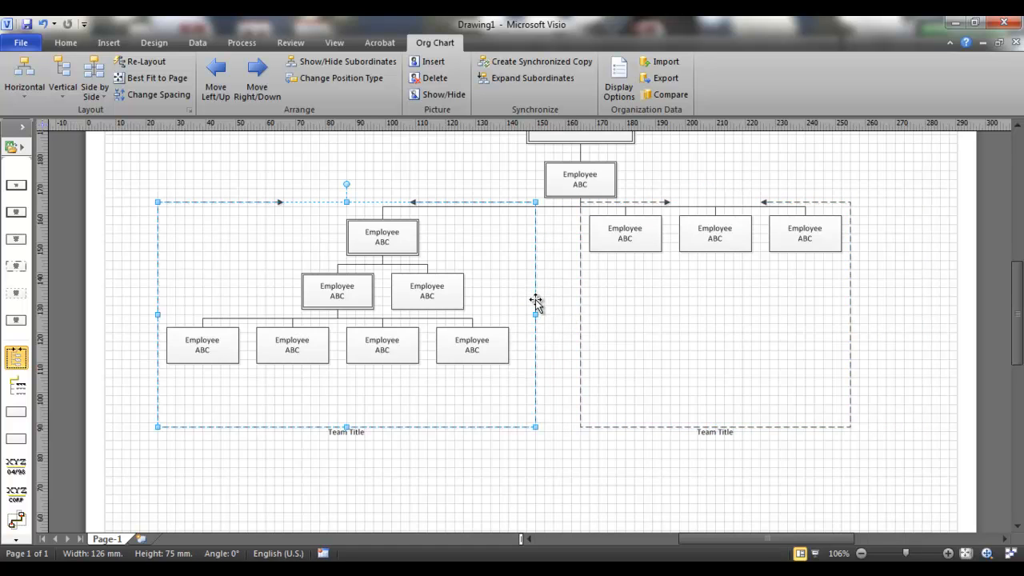
drag(536, 314, 526, 317)
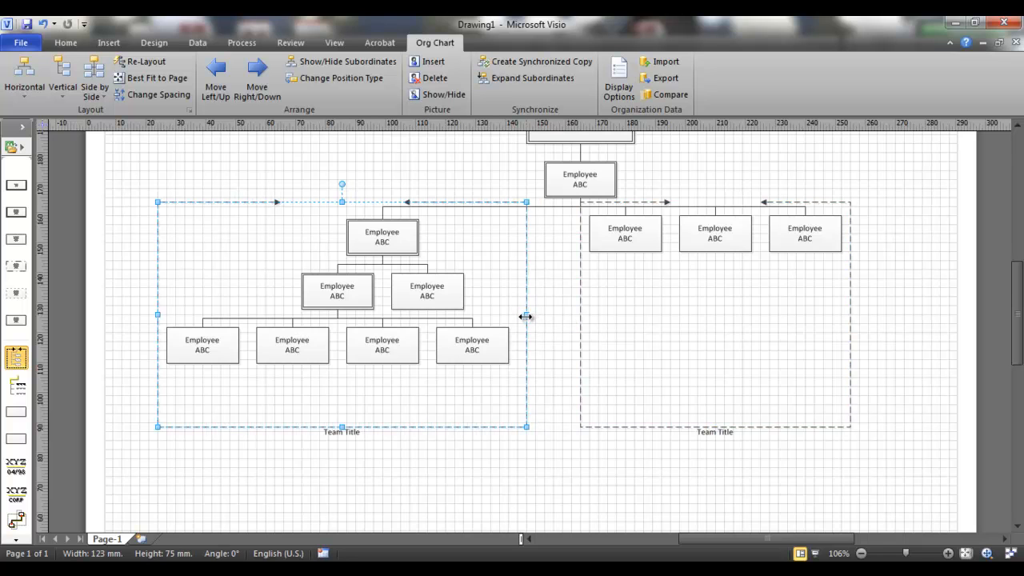
- Title the left branch's frame Team1 and the frame around the three right-hand boxes Team 2
double_click(356, 432)
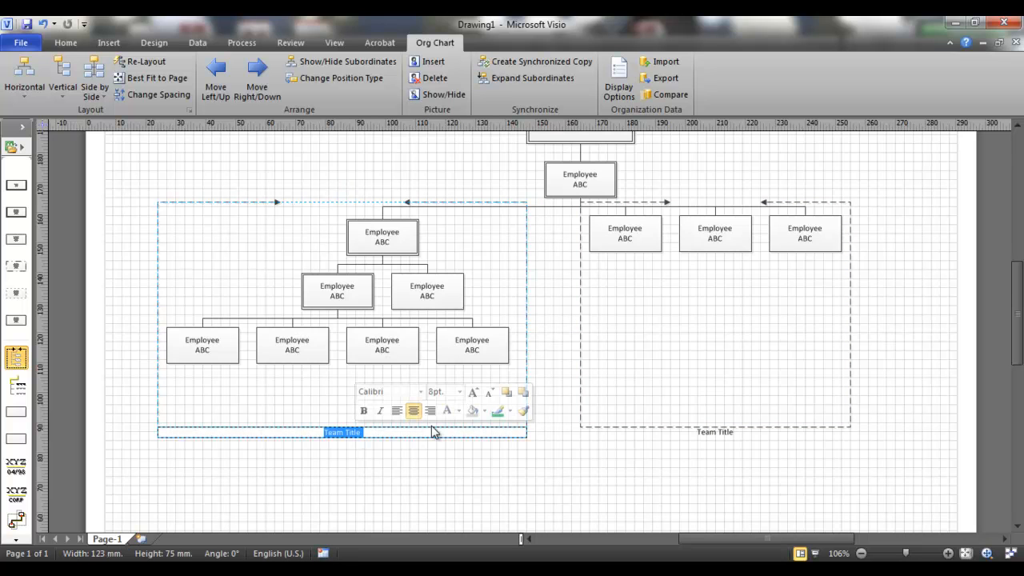
text(Tea)
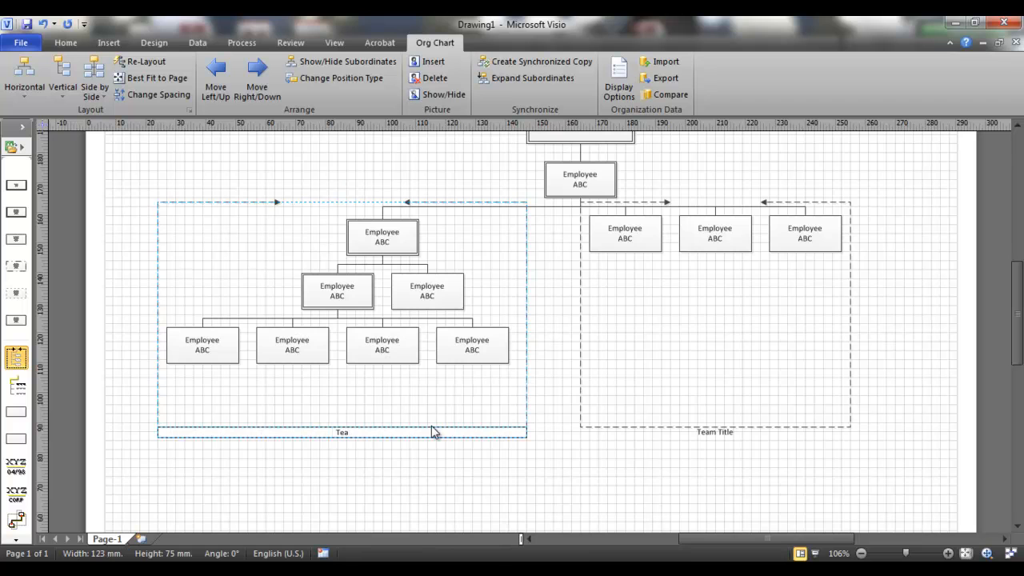
text(m1)
click(733, 432)
double_click(733, 433)
text(Team)
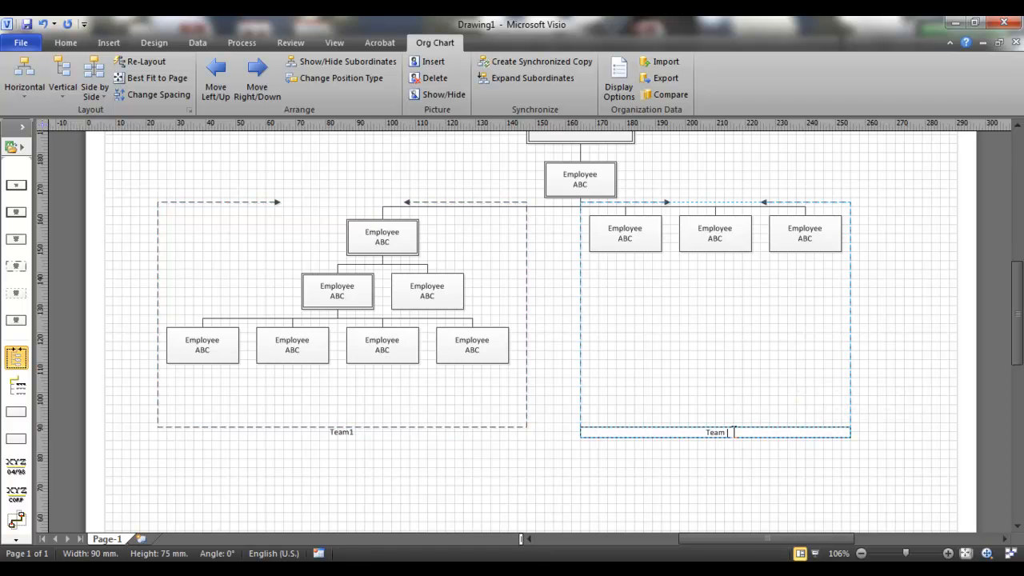
click(882, 336)
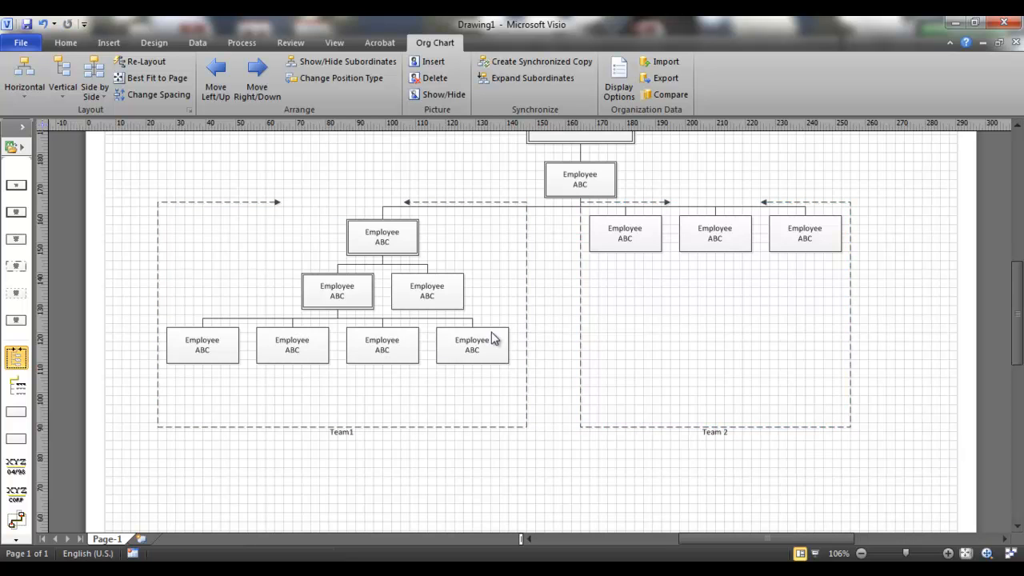
- Review the size and field display options for all the chart's shapes, and leave them without applying changes
scroll(624, 332, up, 3)
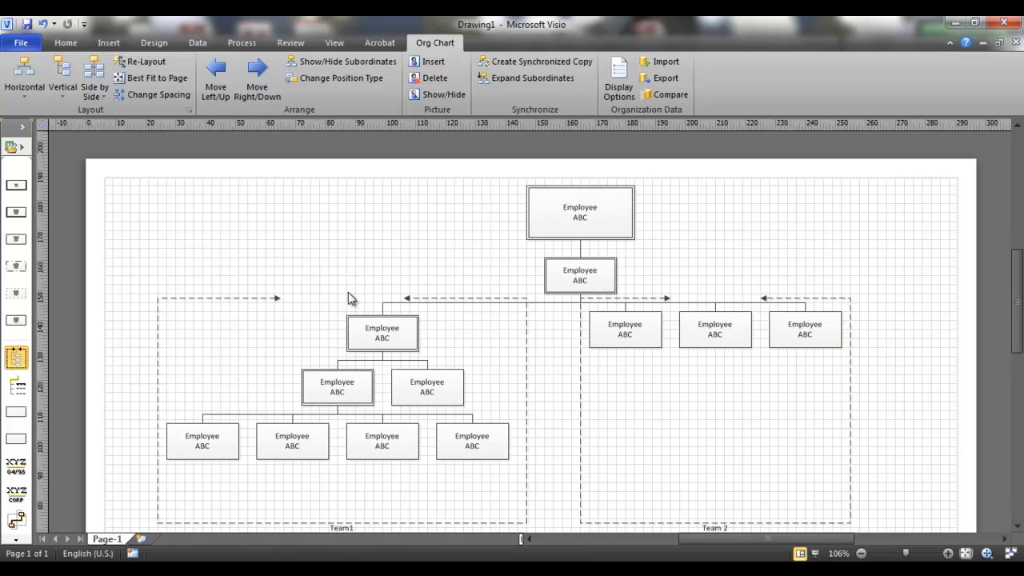
scroll(348, 295, down, 2)
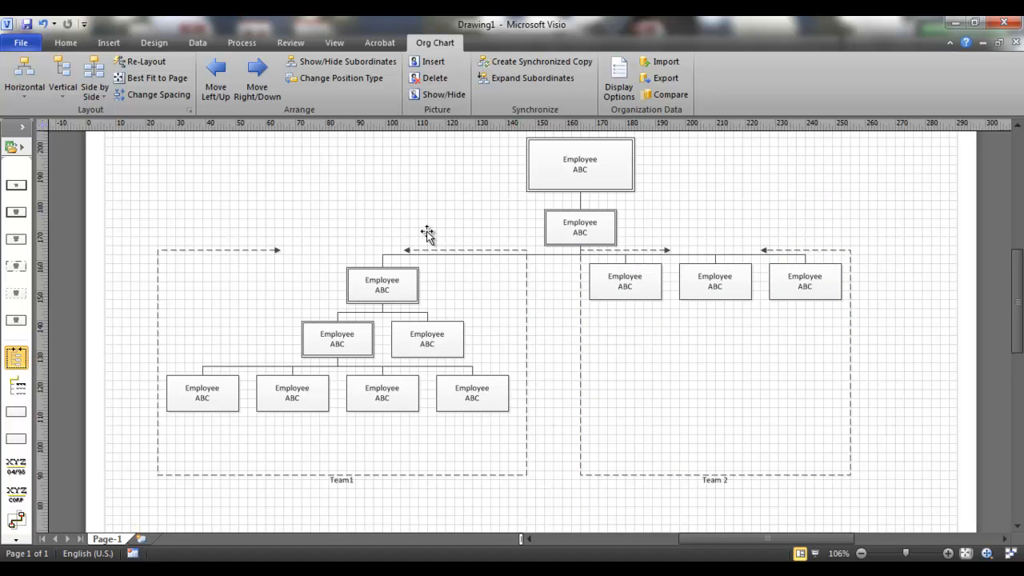
click(587, 282)
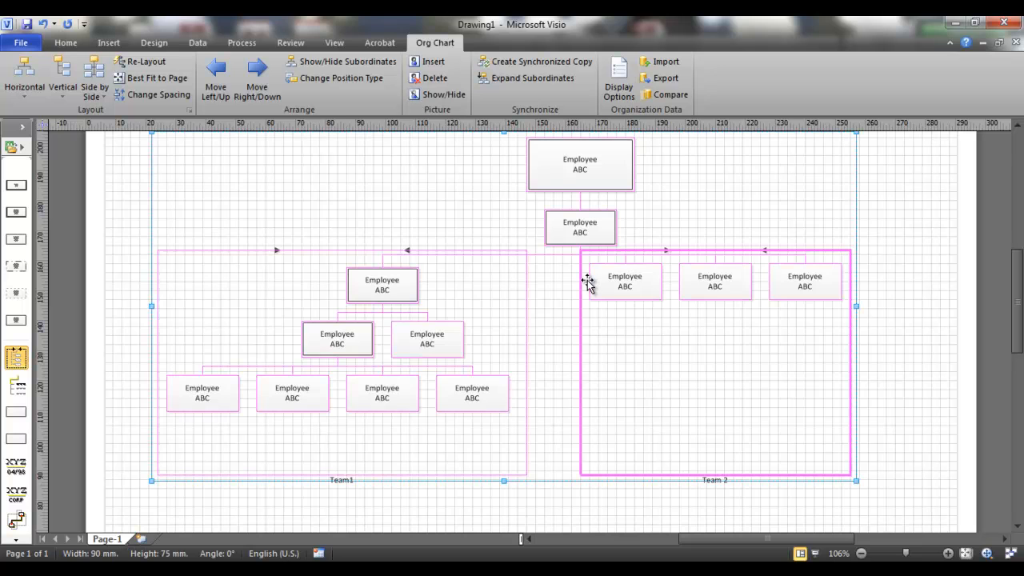
click(620, 82)
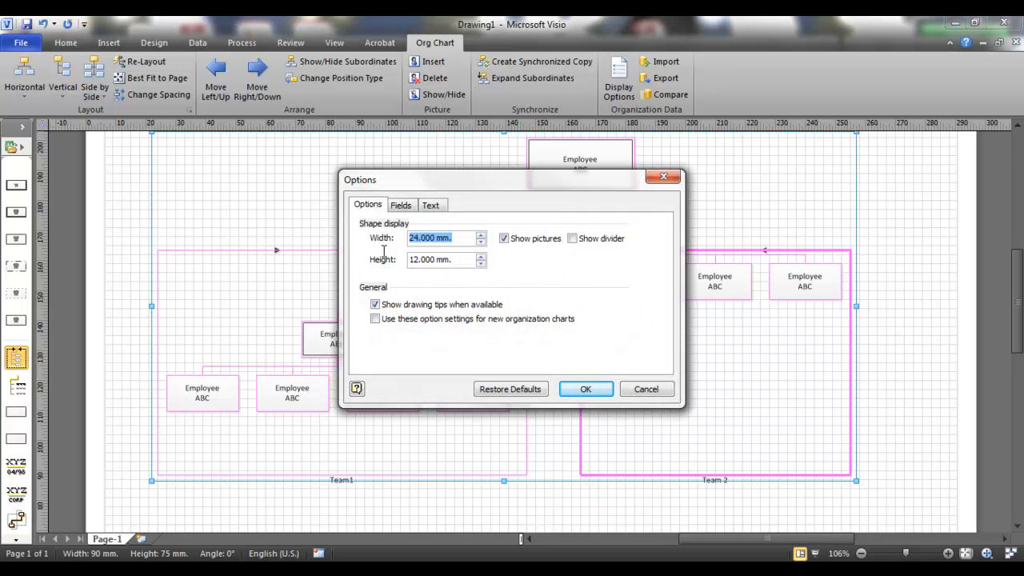
click(402, 207)
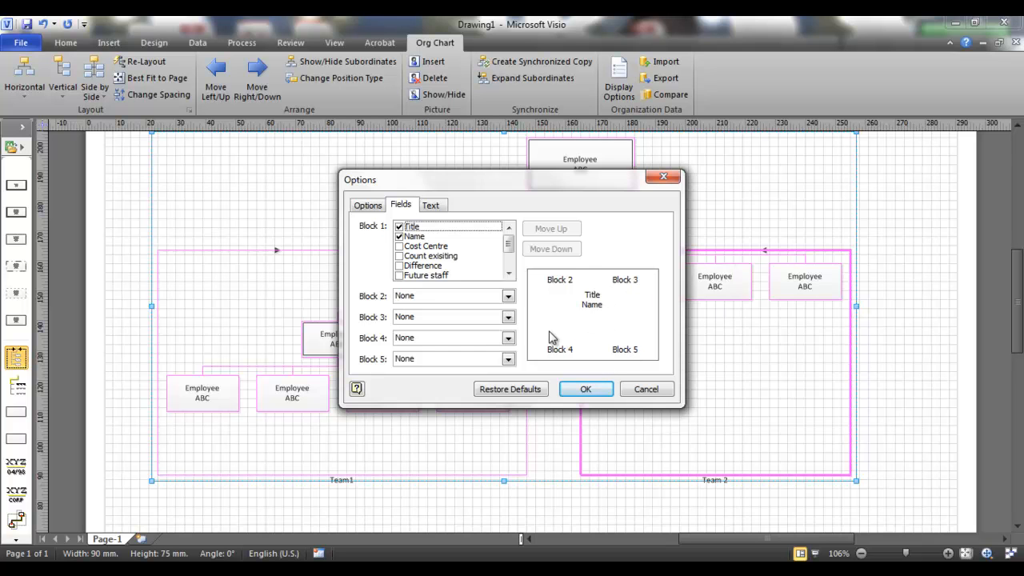
click(645, 390)
- Try adding a 2 on a line below the text of the middle box in Team 2, and undo it
double_click(713, 283)
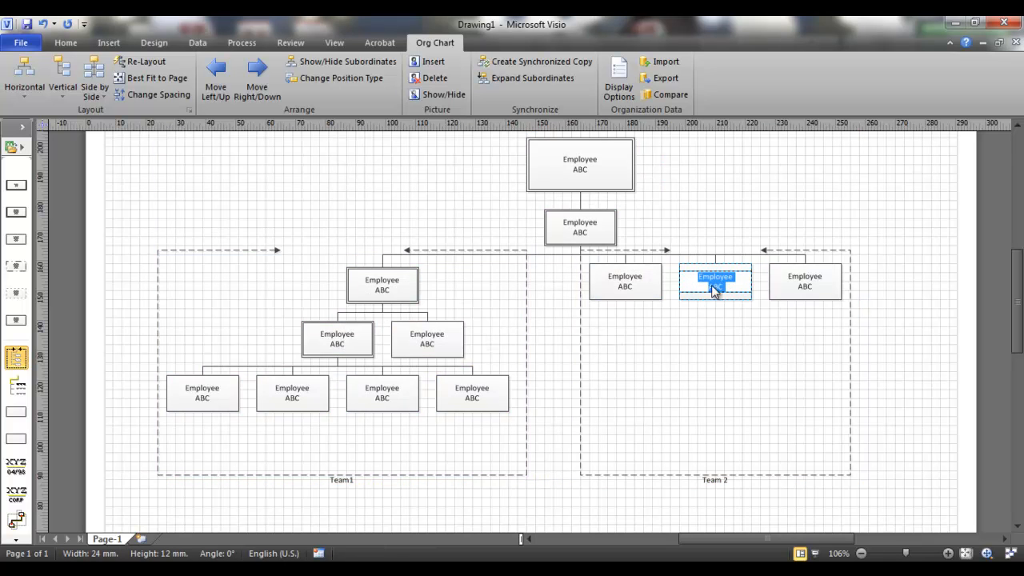
click(728, 288)
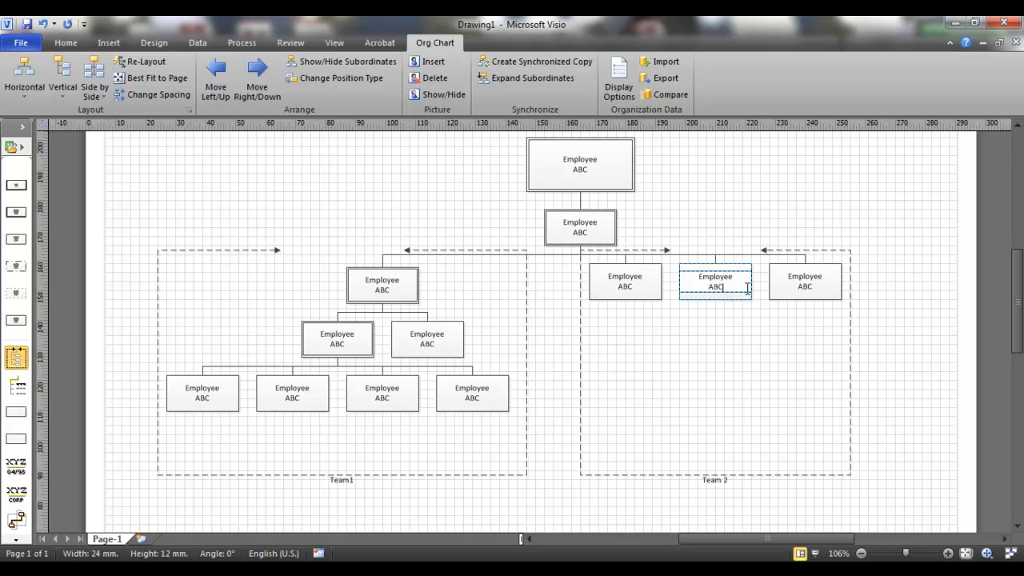
click(746, 286)
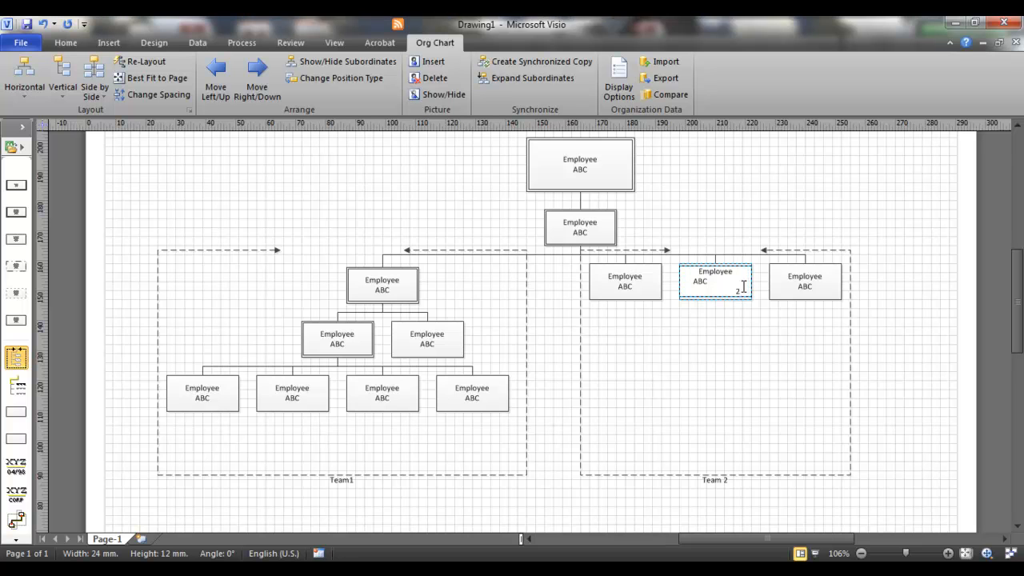
click(735, 376)
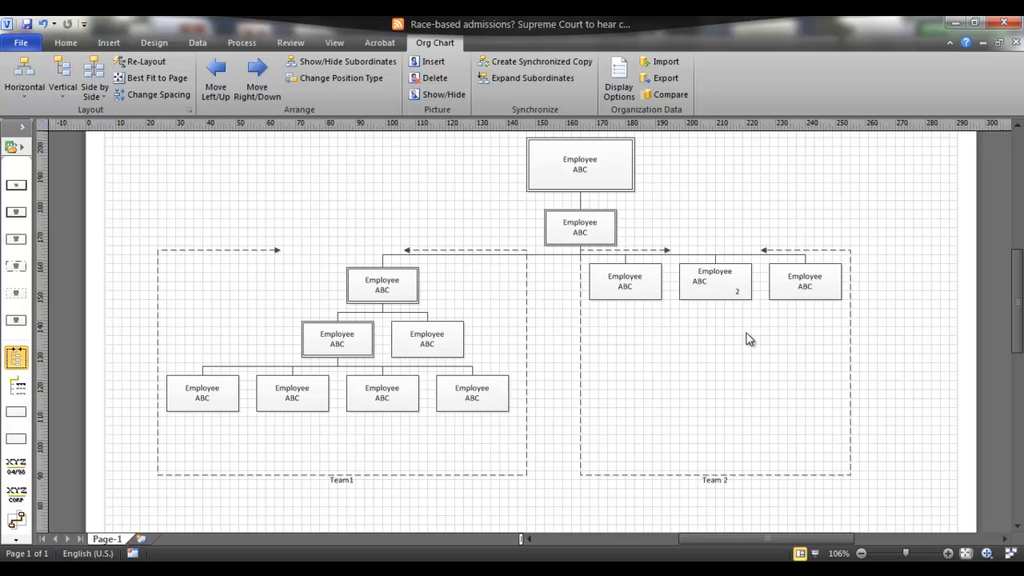
key(F2)
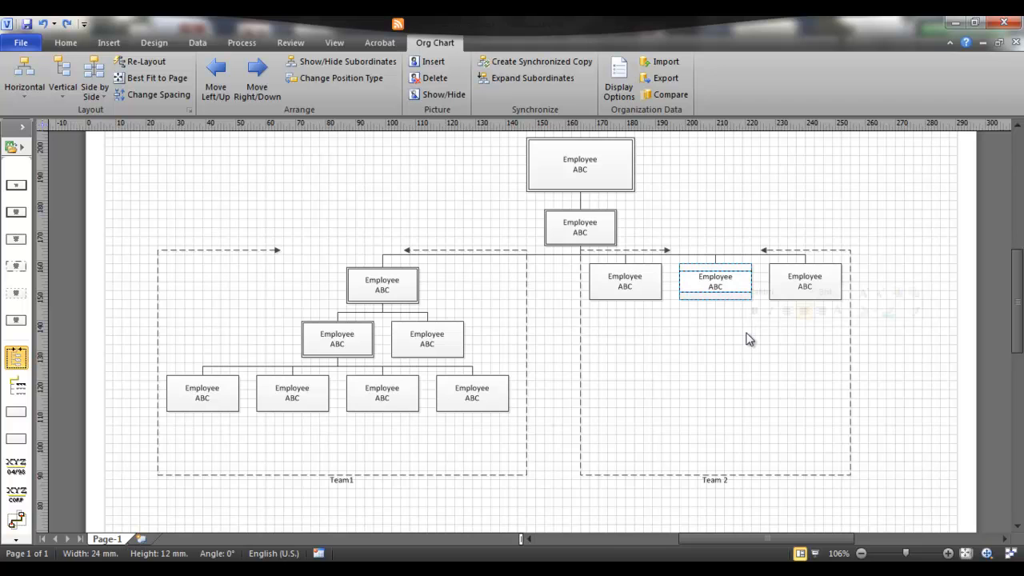
key(Escape)
key(Escape)
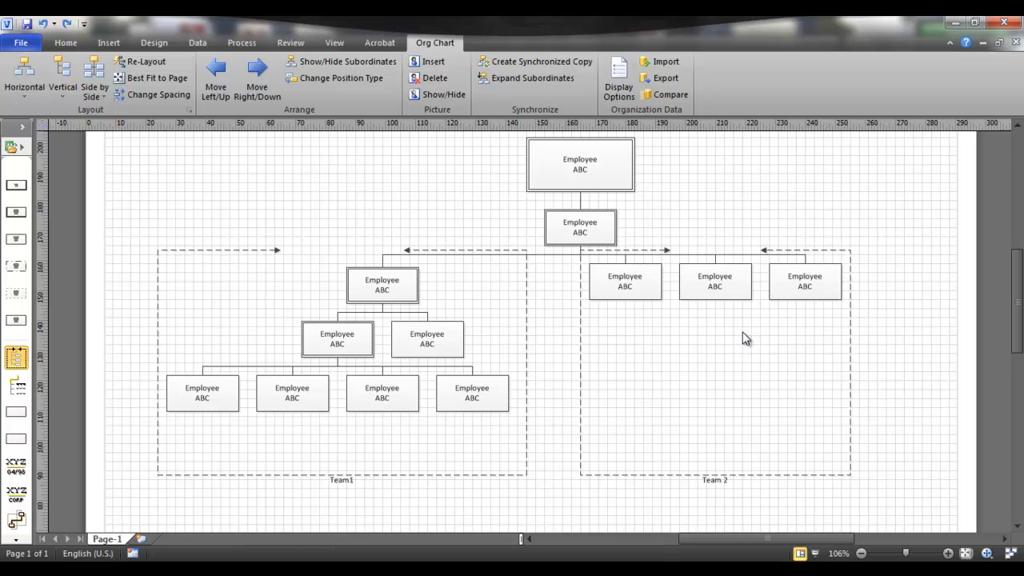
- Select all shapes on the page and start creating a new data graphic for them
key(ctrl+a)
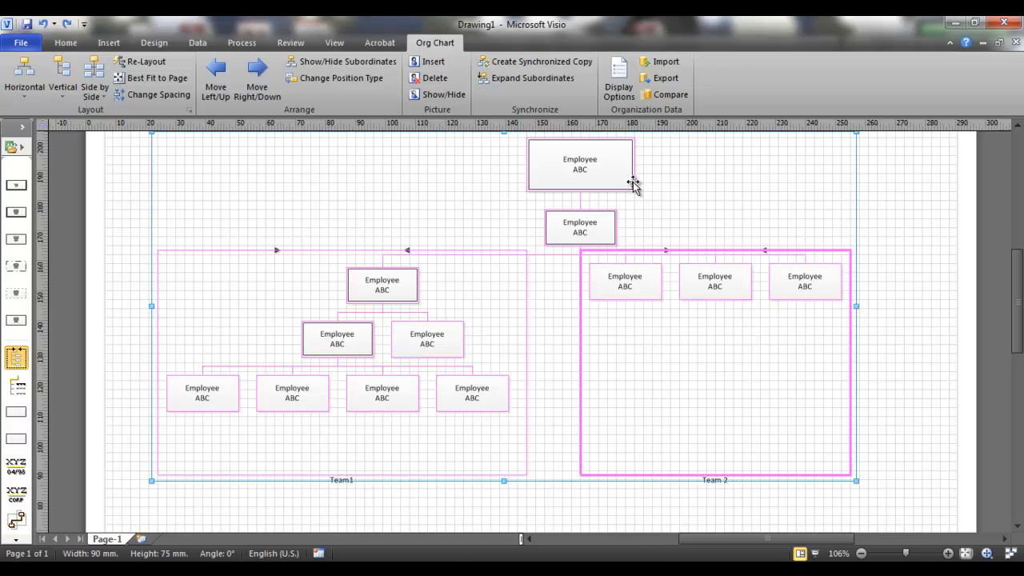
click(516, 268)
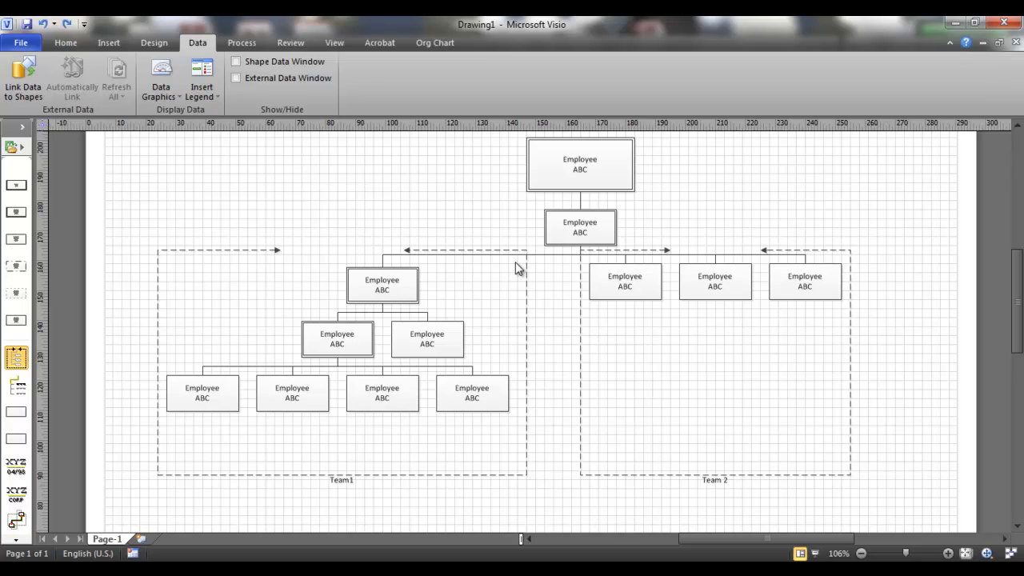
key(ctrl+a)
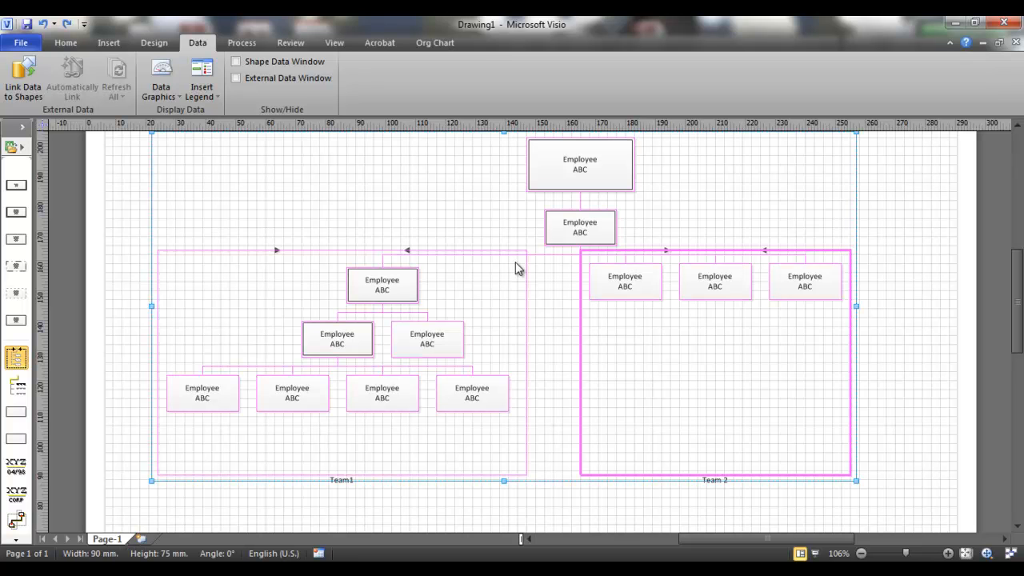
click(149, 96)
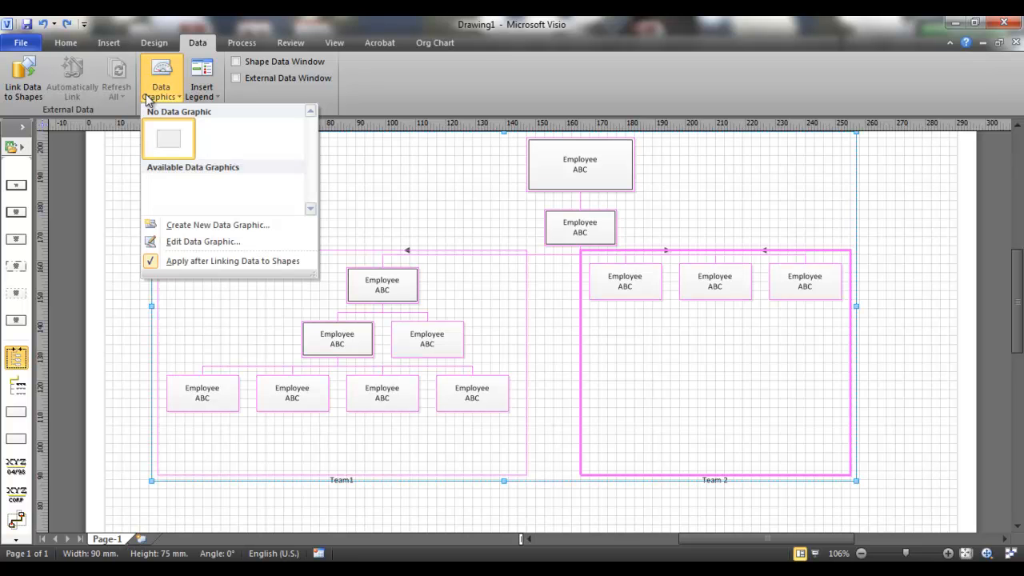
click(195, 228)
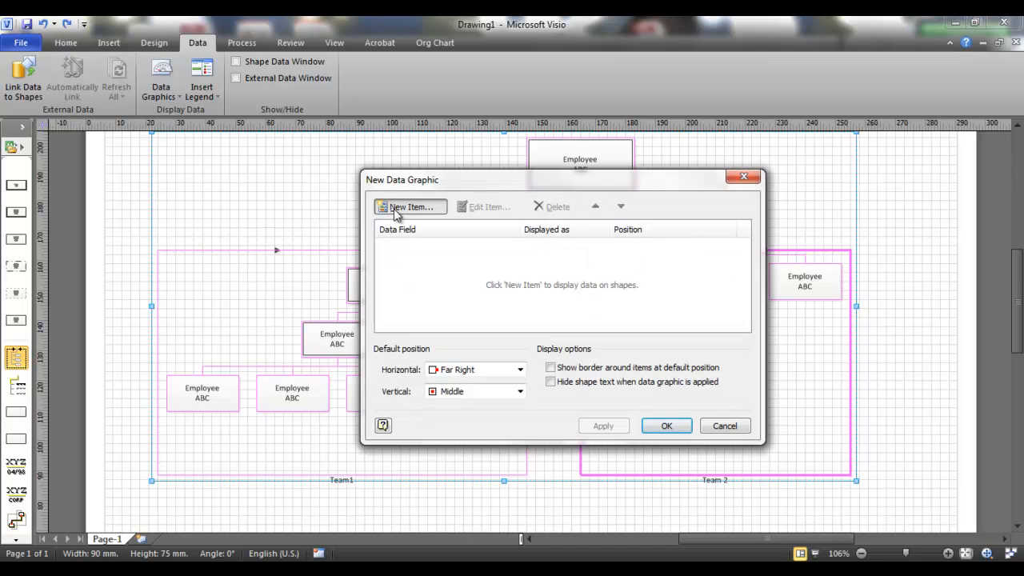
- Add an item to the data graphic that displays the ID shape data field as Color by Value
click(398, 209)
click(485, 263)
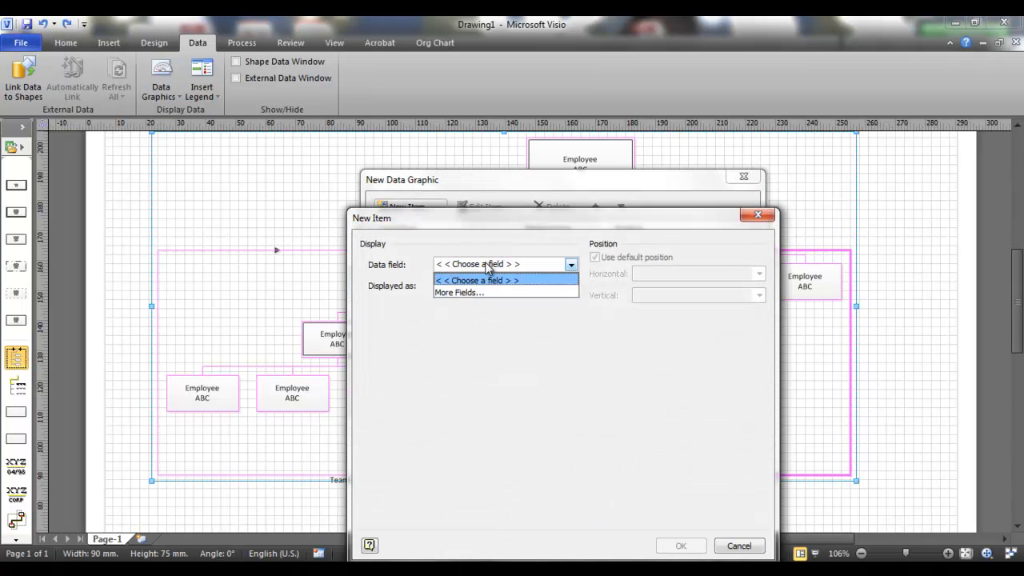
click(477, 293)
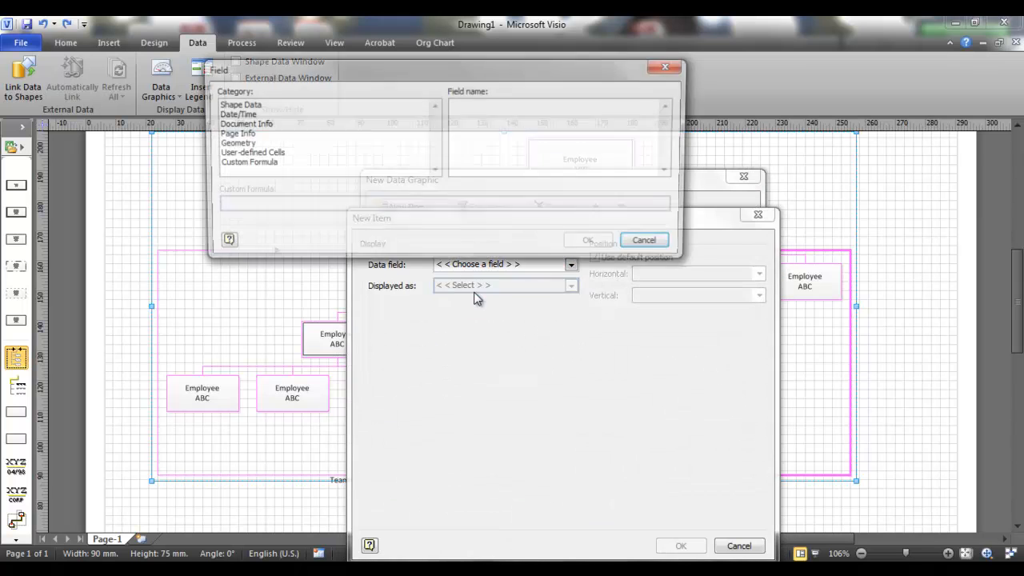
click(266, 106)
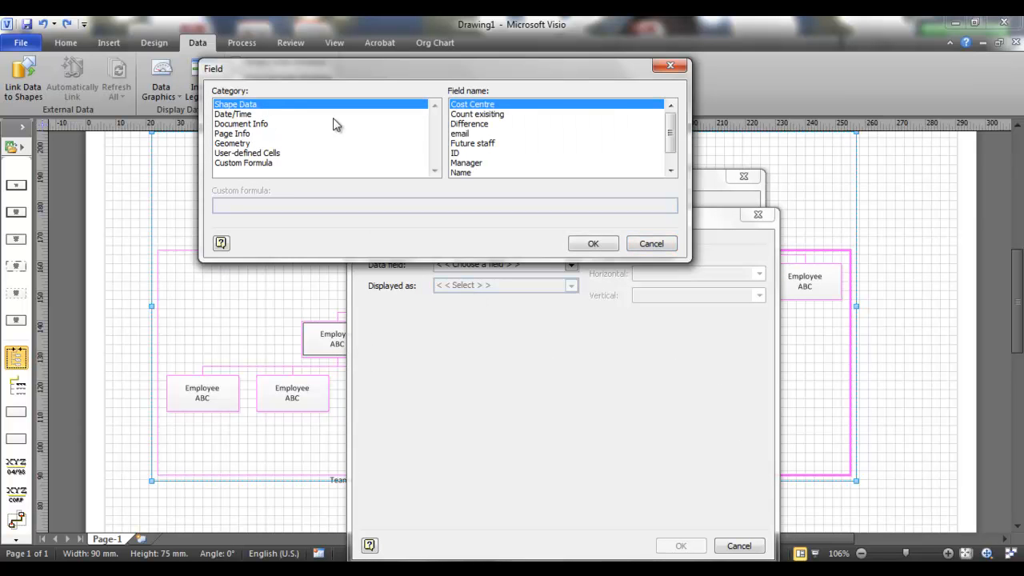
click(460, 153)
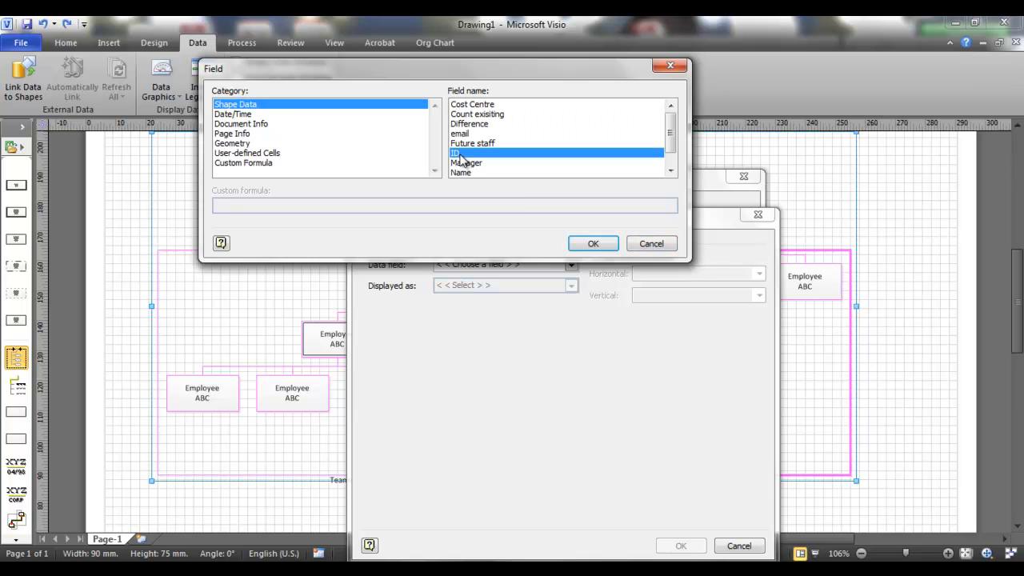
click(593, 244)
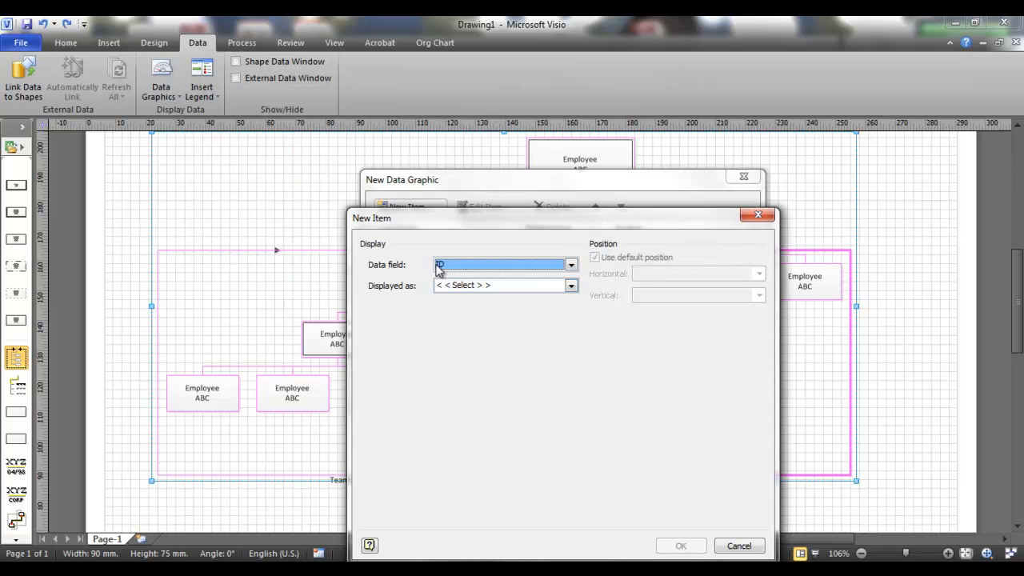
click(570, 286)
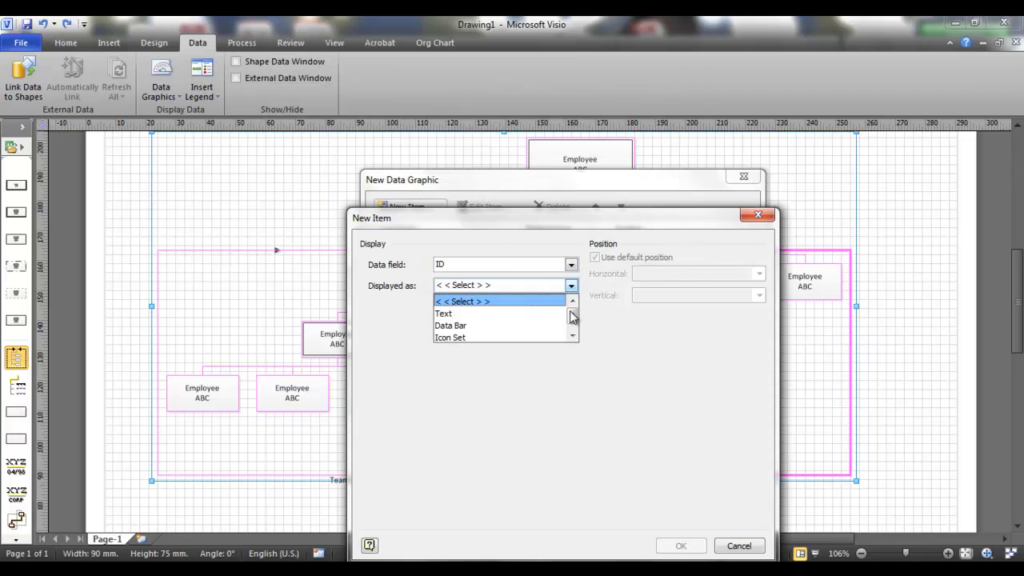
click(573, 335)
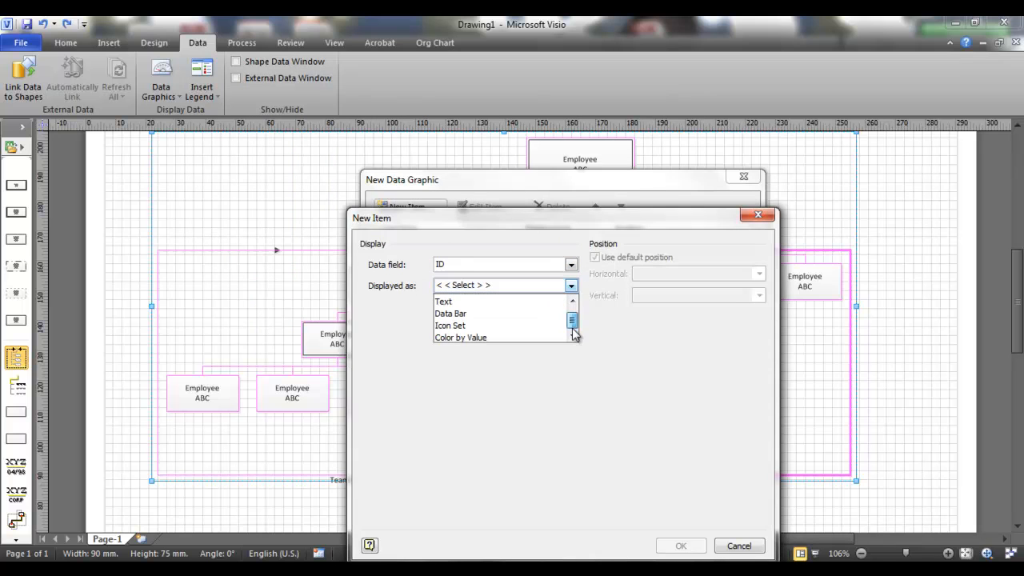
click(501, 338)
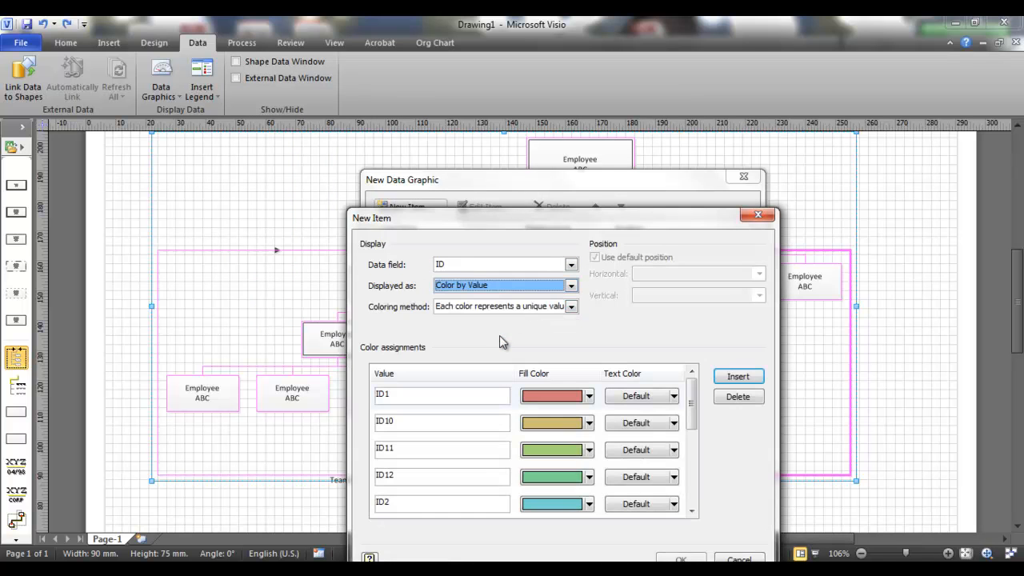
- Change the fill color assigned to the value ID6 to a light orange theme color
click(436, 424)
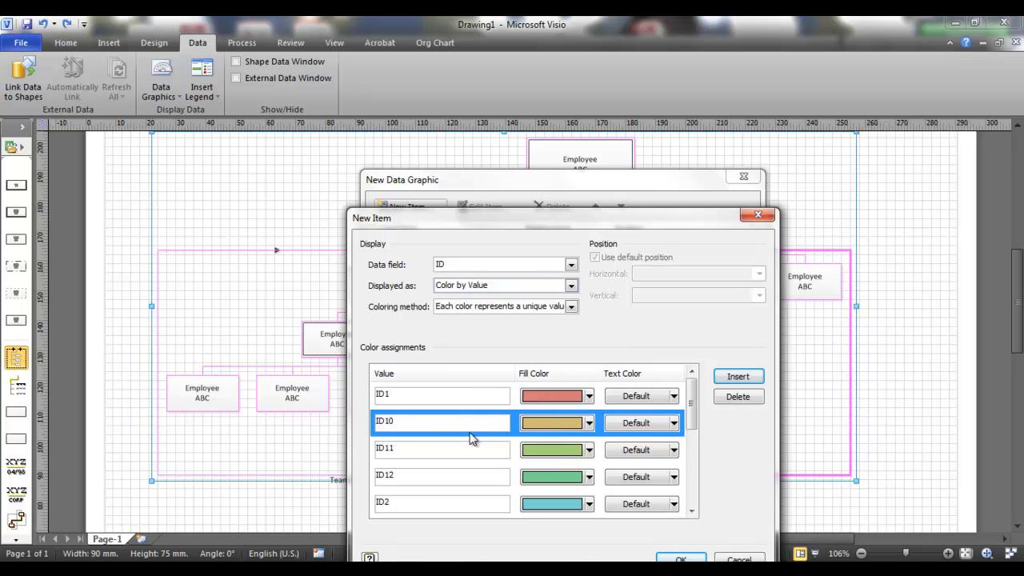
drag(621, 226, 595, 162)
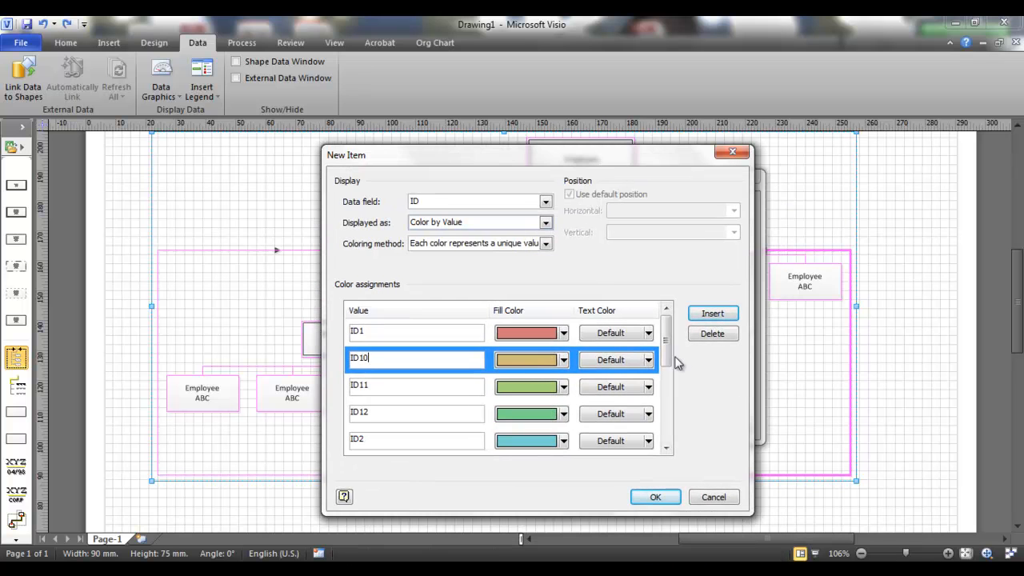
drag(668, 339, 668, 418)
click(545, 364)
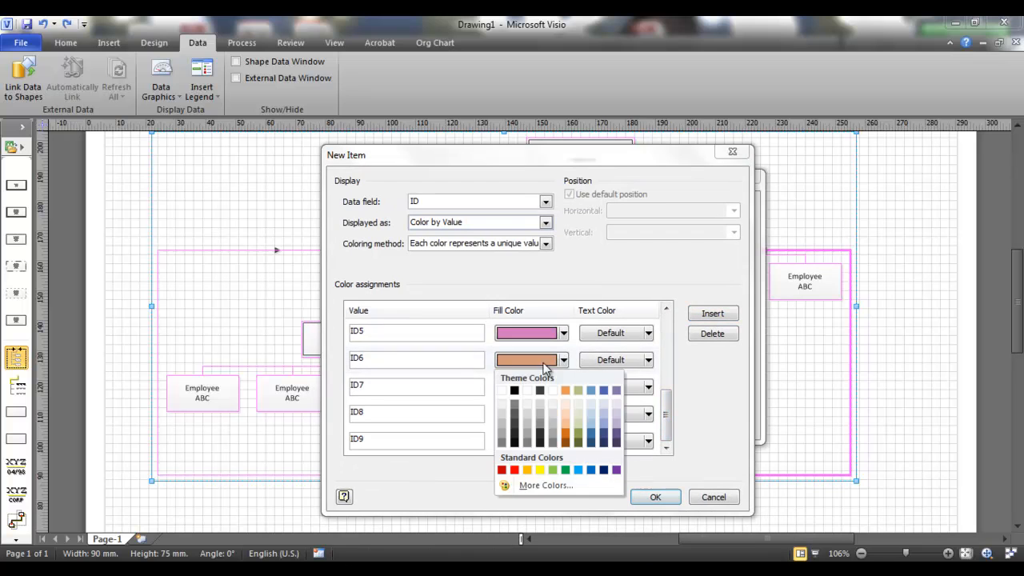
click(565, 411)
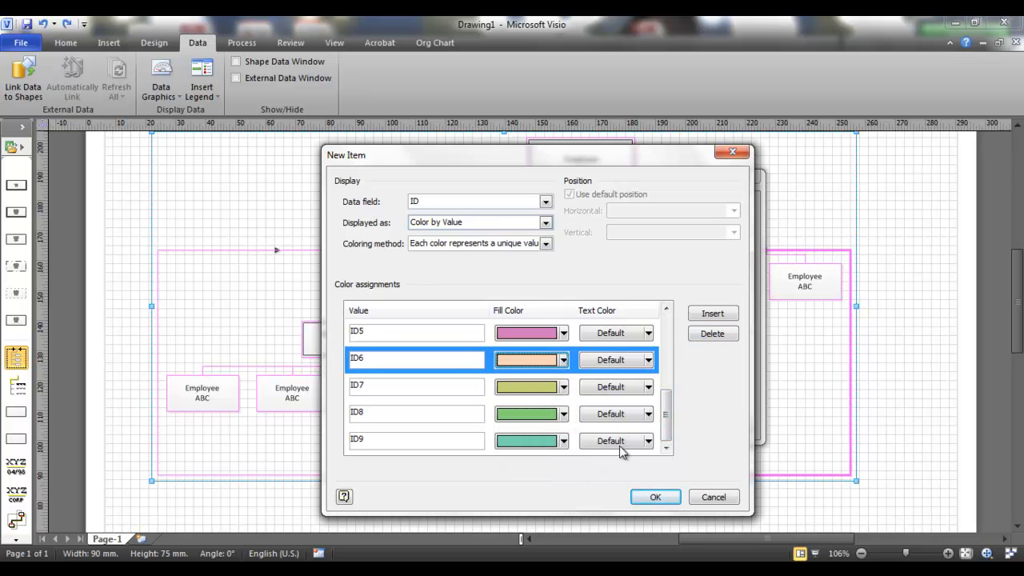
- Delete the color assignments for ID12 and ID11, and accept the ID coloring item
click(668, 373)
click(376, 358)
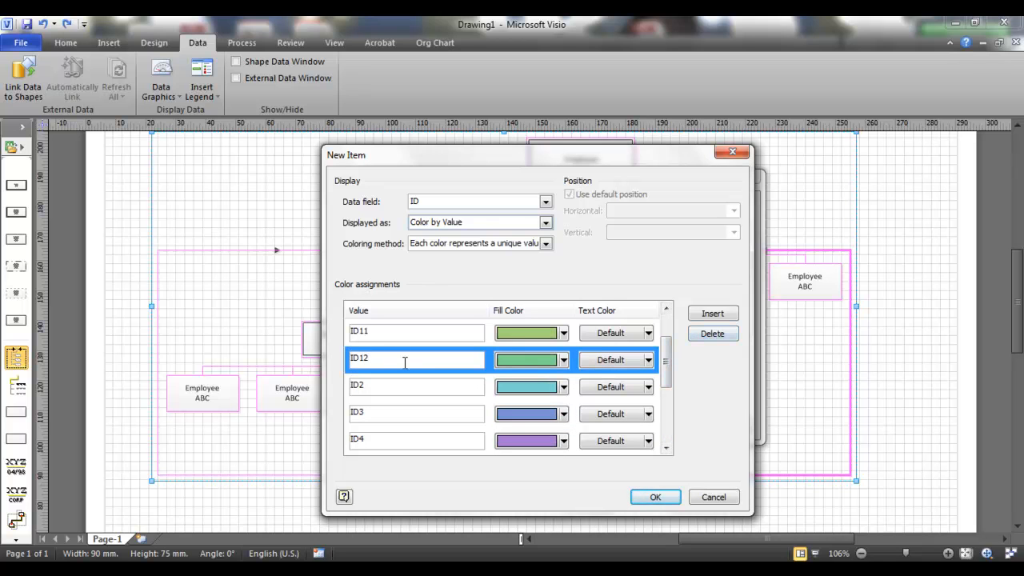
click(704, 335)
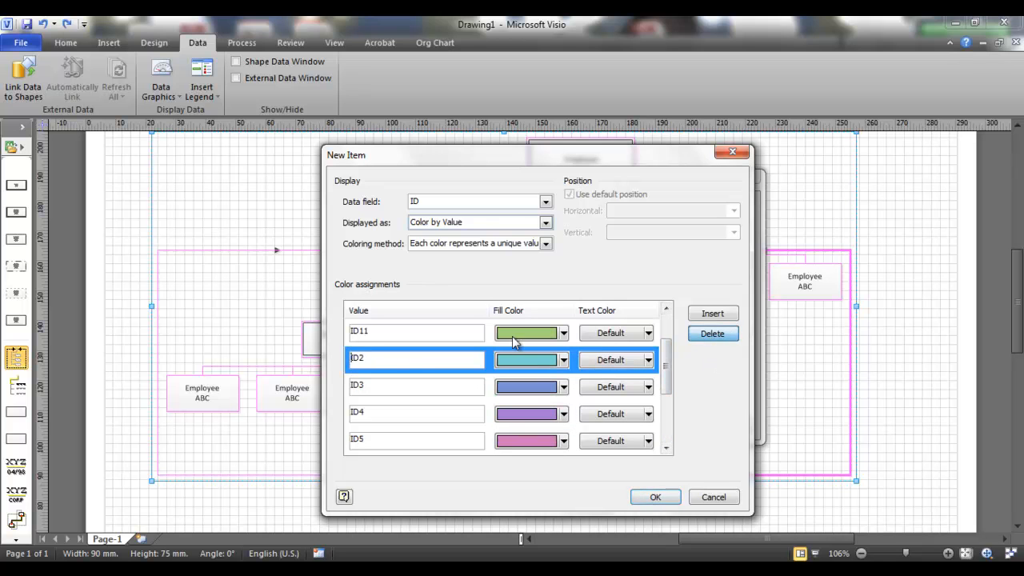
click(704, 335)
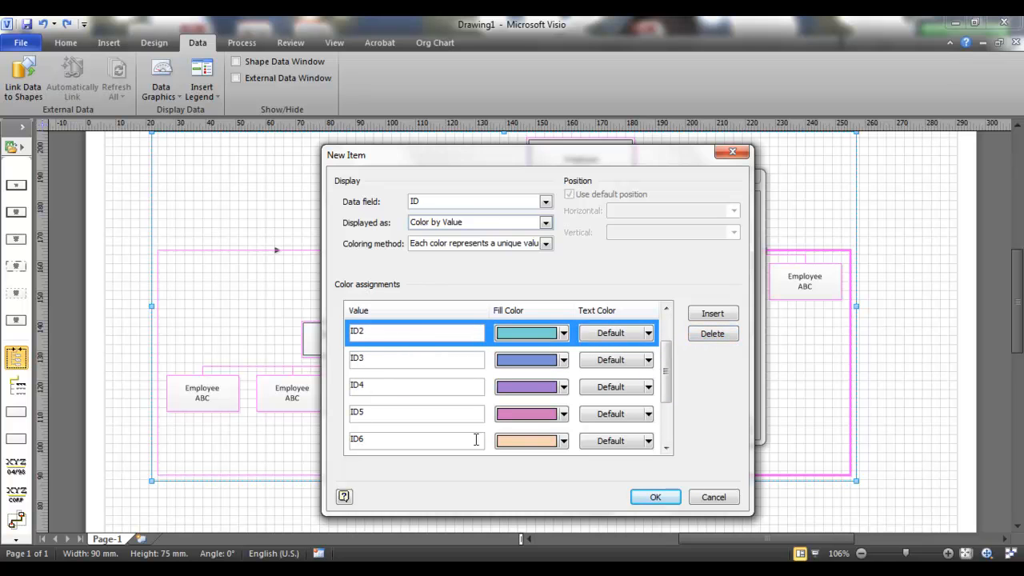
click(655, 498)
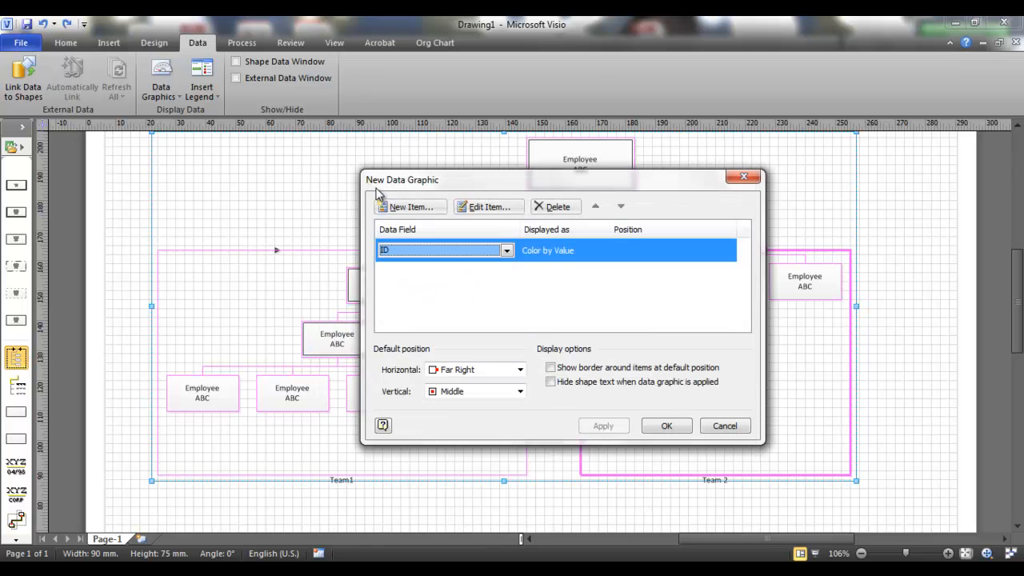
- Add a second item to the data graphic that displays the Difference shape data field as an Icon Set
click(404, 208)
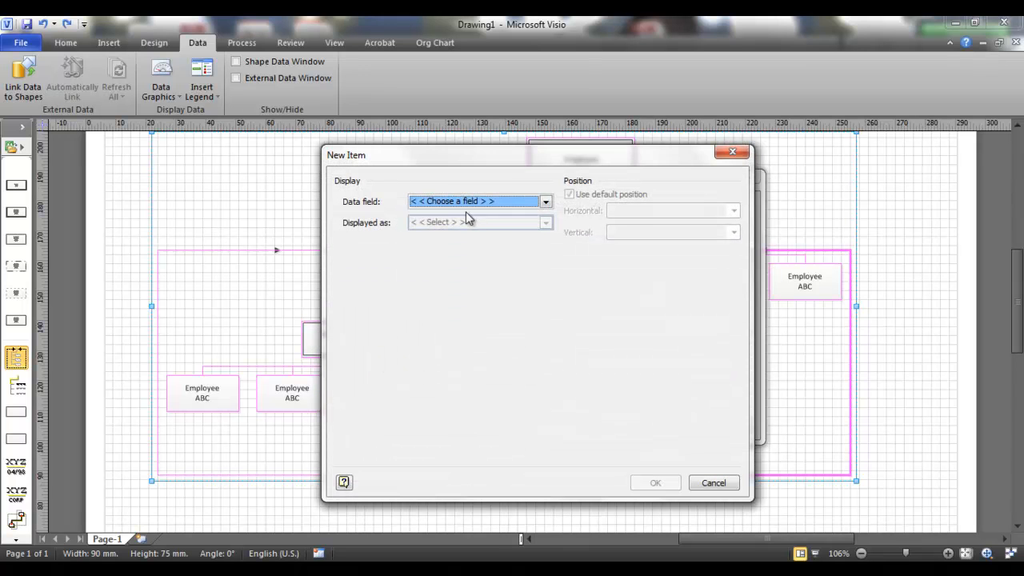
click(485, 202)
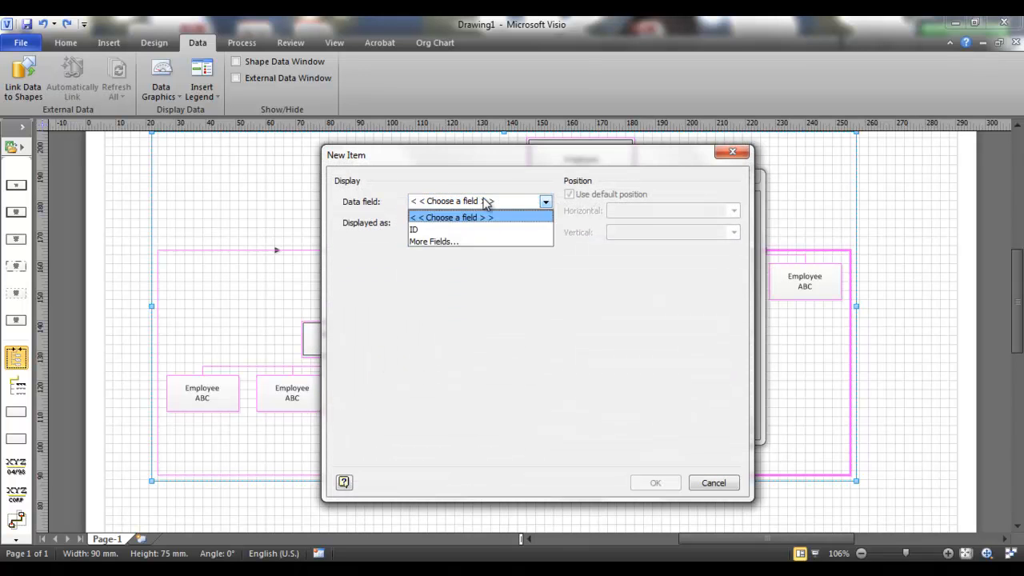
click(464, 242)
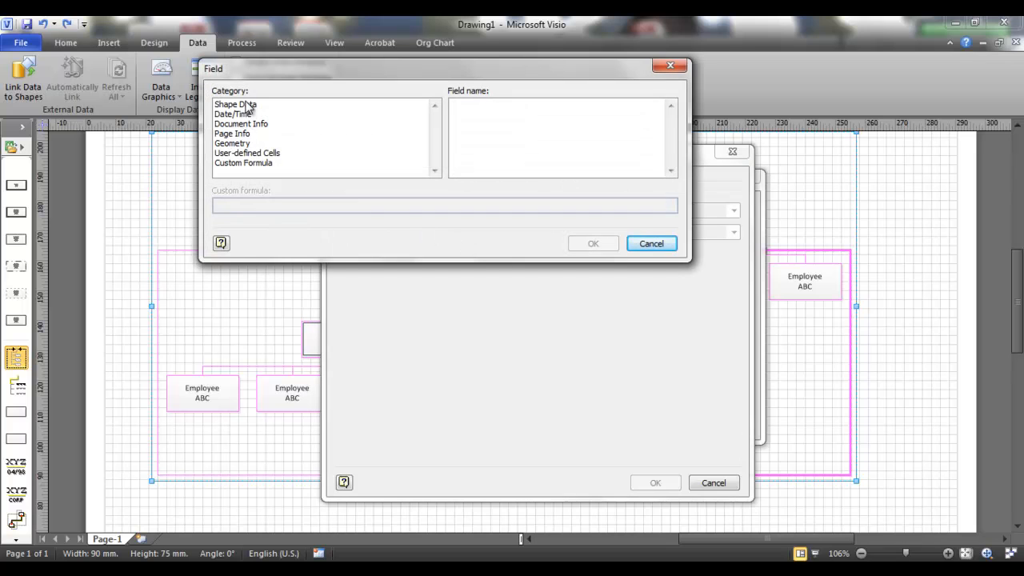
click(240, 105)
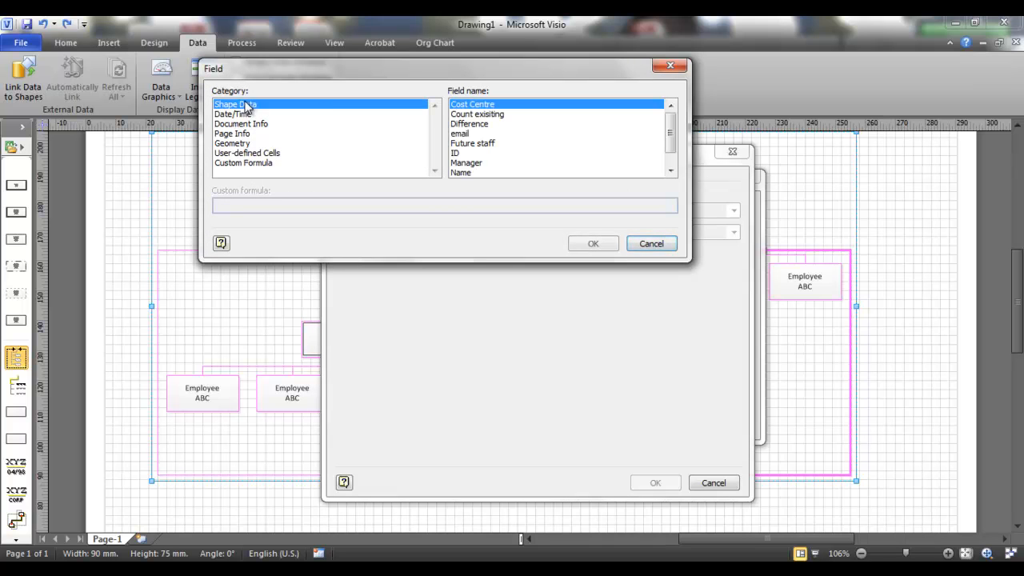
click(478, 124)
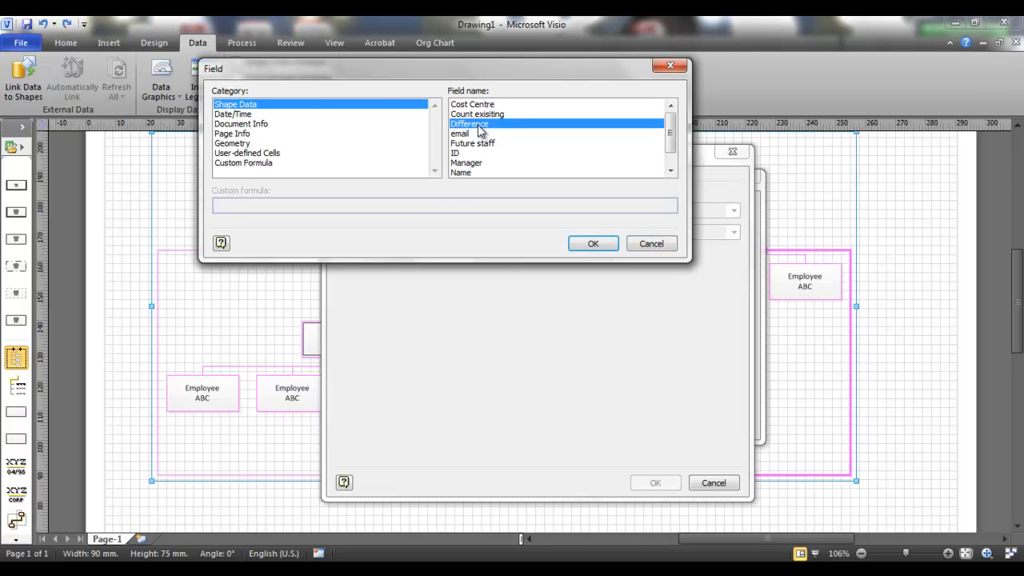
click(593, 244)
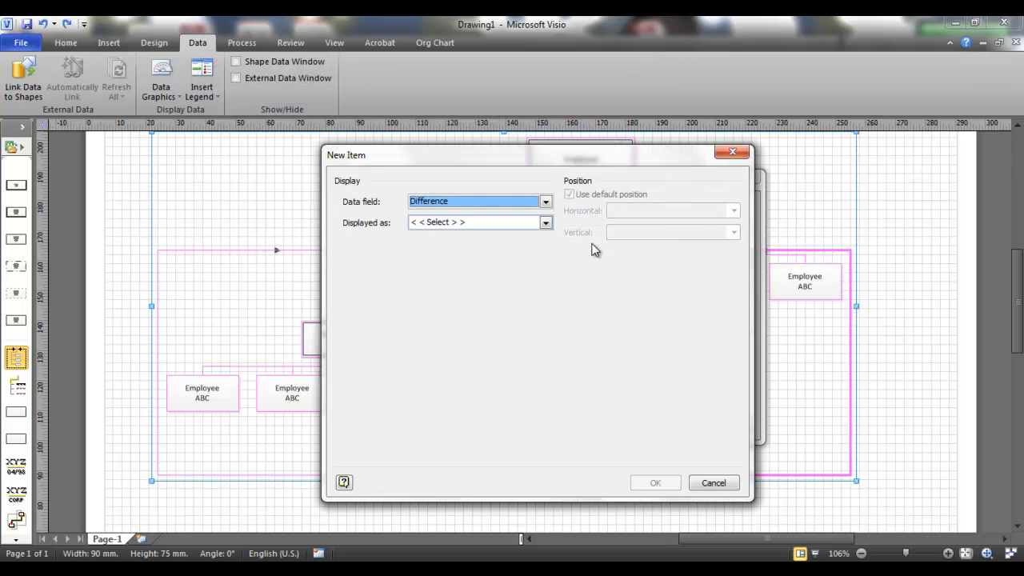
click(546, 224)
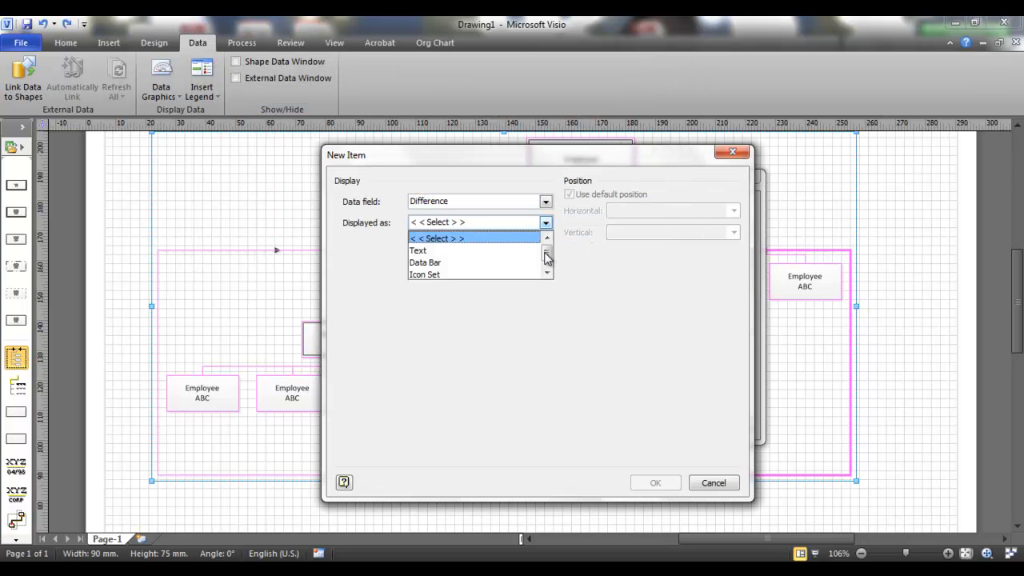
scroll(547, 254, down, 1)
click(467, 272)
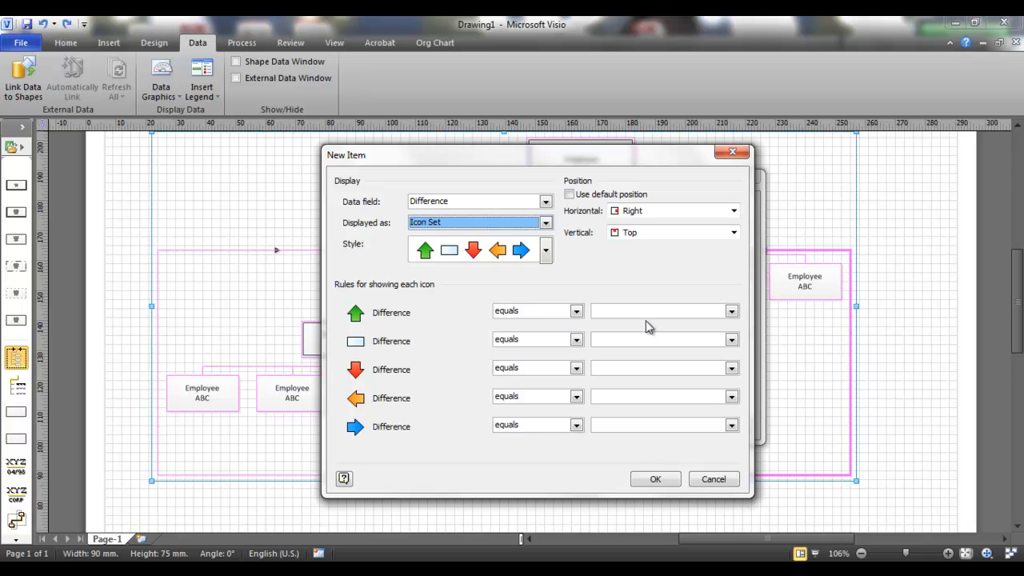
- Set the green up arrow to show when Difference equals 0 and the red down arrow when Difference is less than 0
click(730, 313)
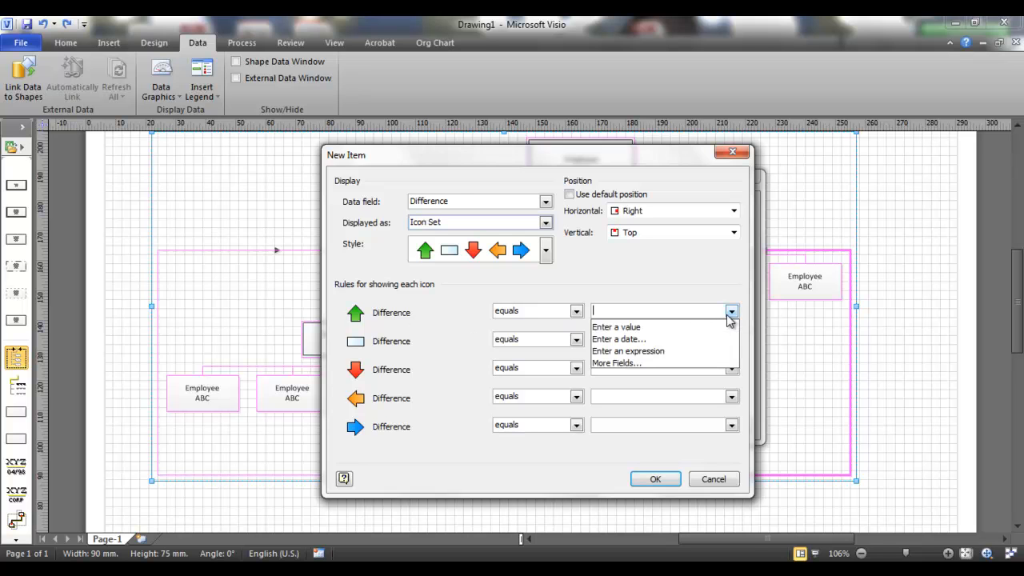
text(0)
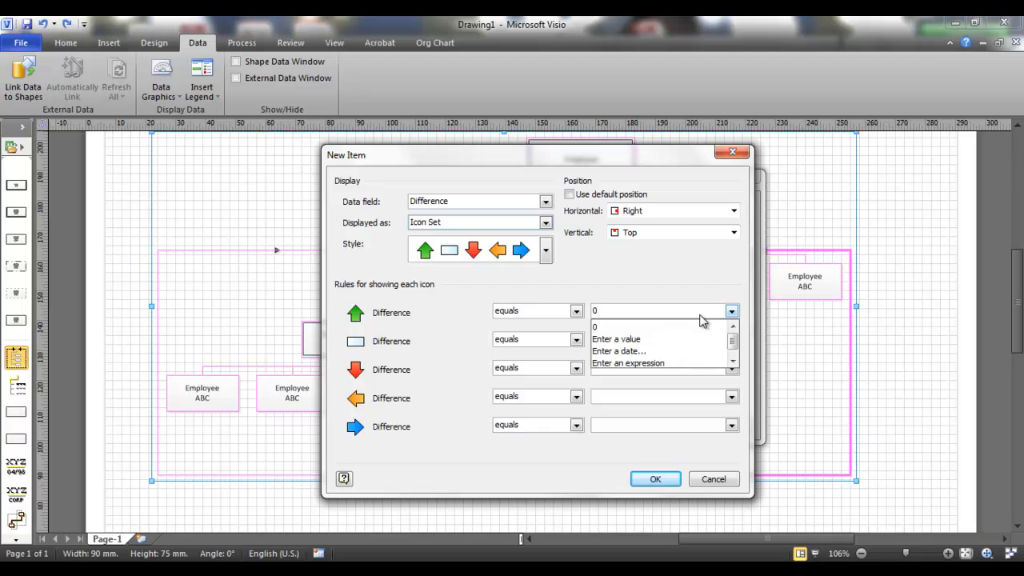
click(625, 290)
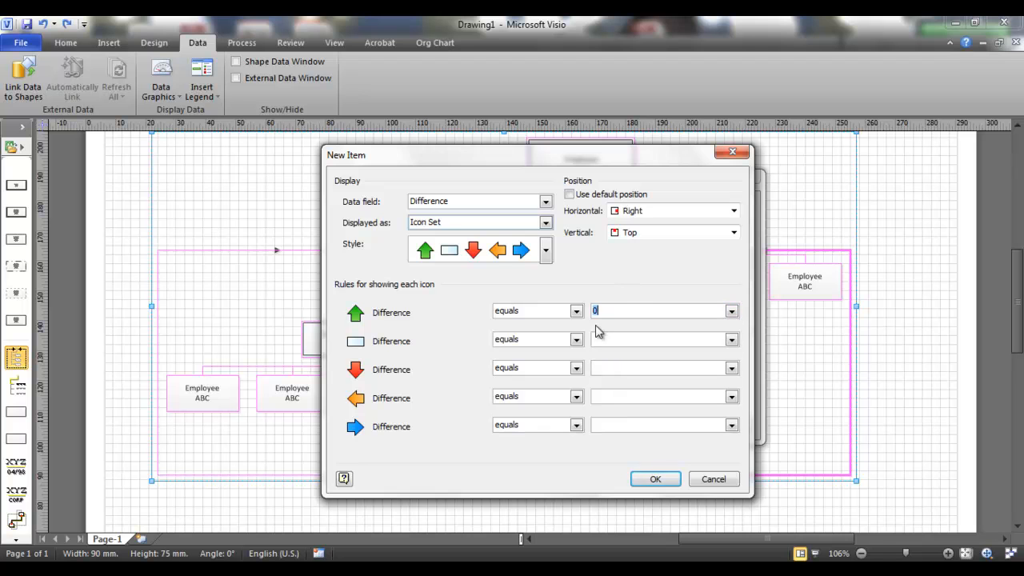
click(576, 368)
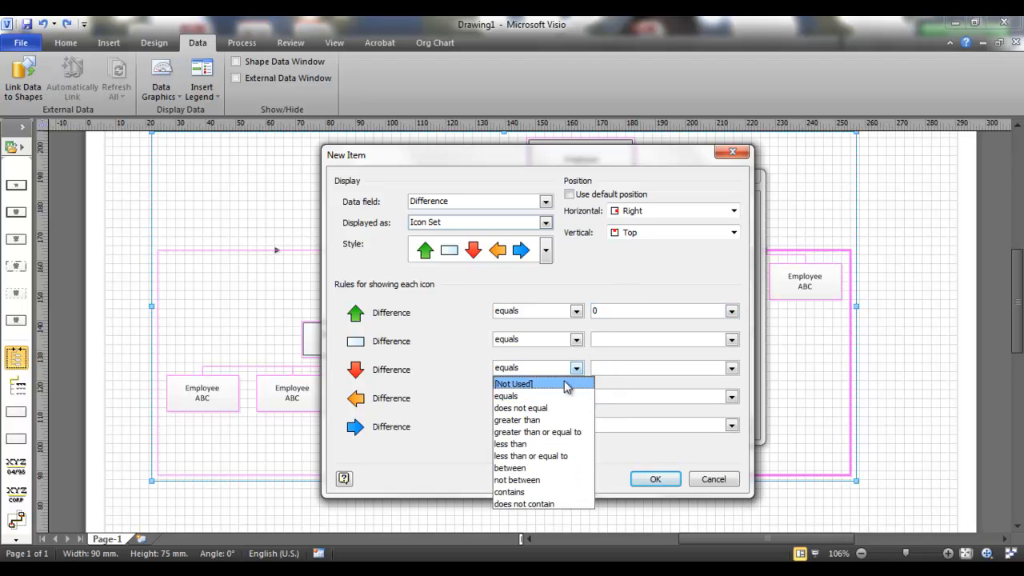
click(550, 445)
click(605, 365)
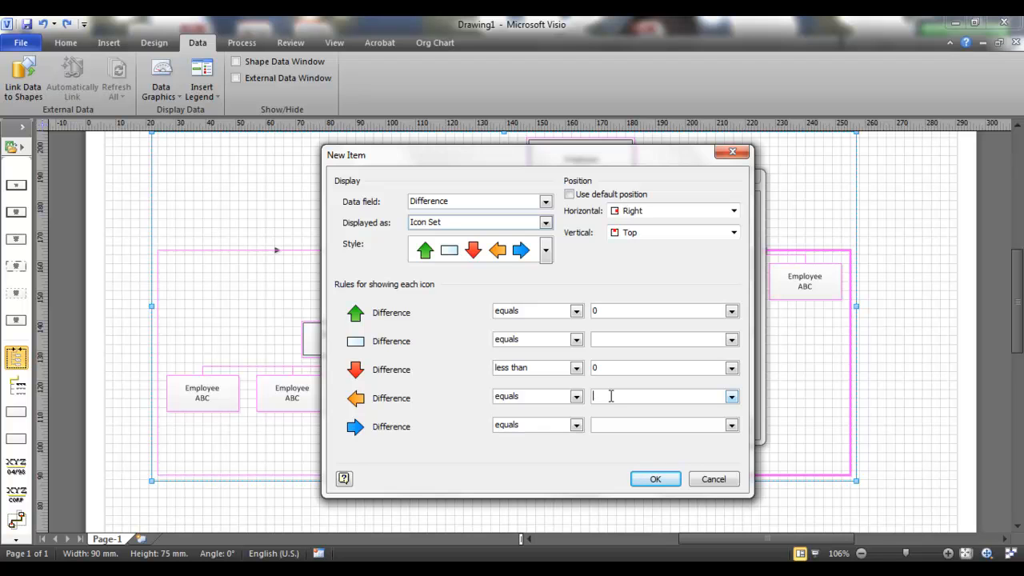
click(611, 396)
- Show the green up arrow when Difference is greater than 0 and the orange left arrow when it equals 0, and accept the item
click(576, 311)
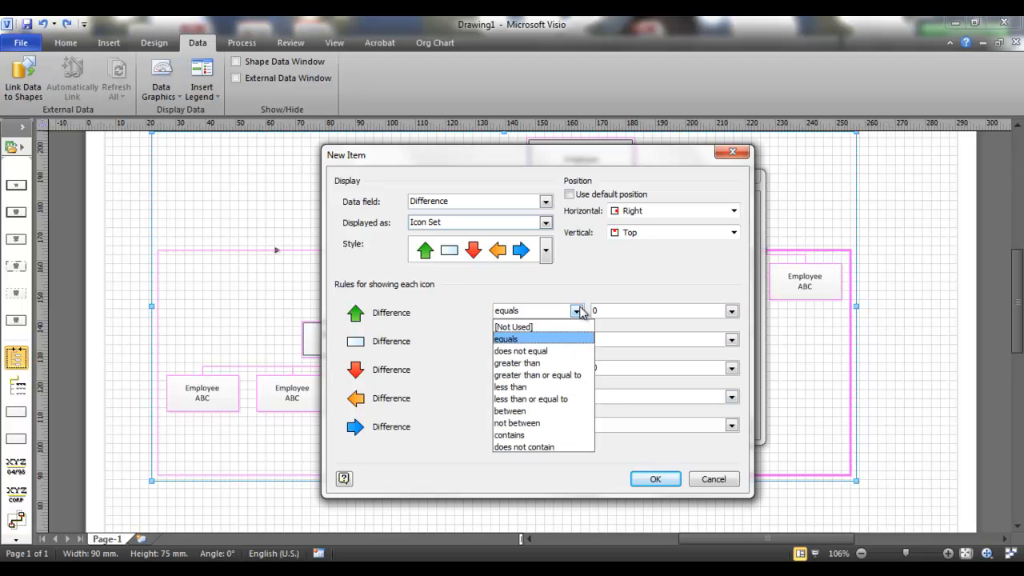
click(540, 363)
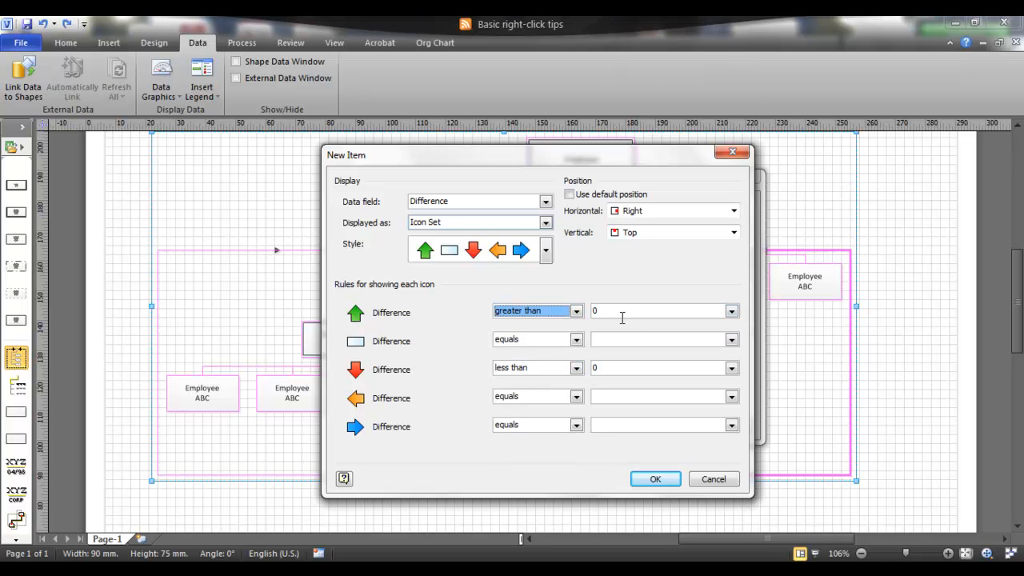
click(606, 400)
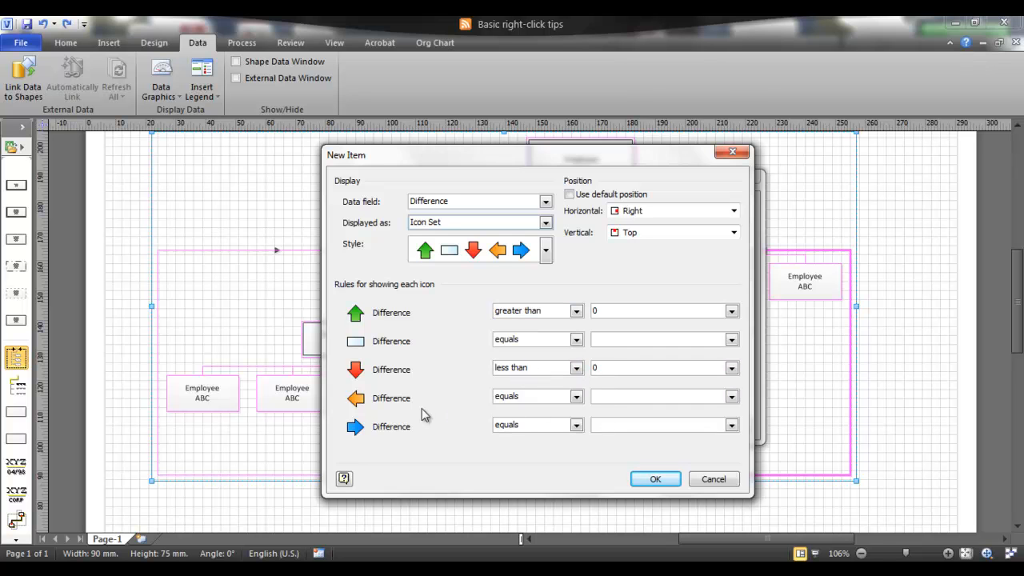
click(575, 397)
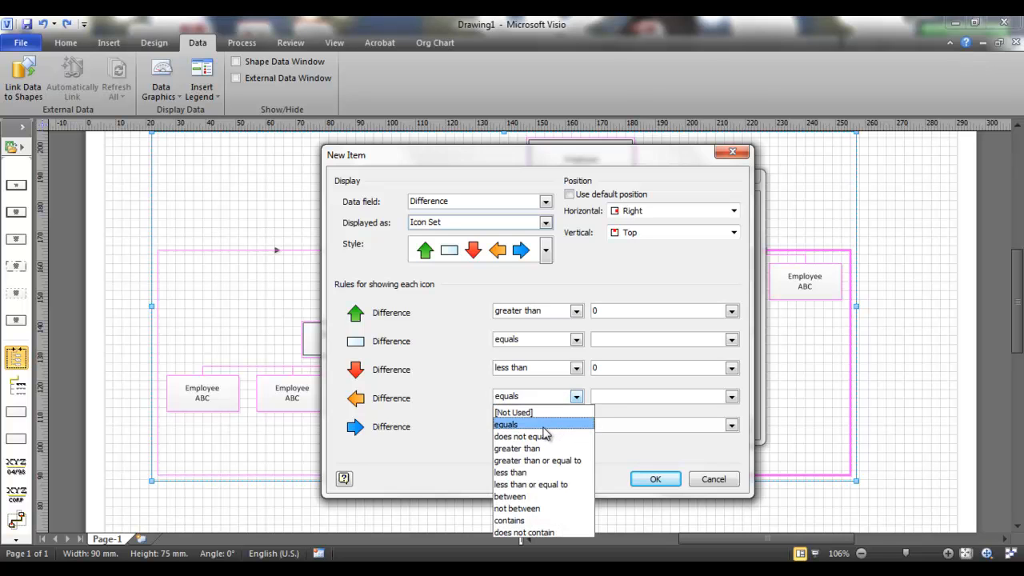
click(520, 423)
click(598, 397)
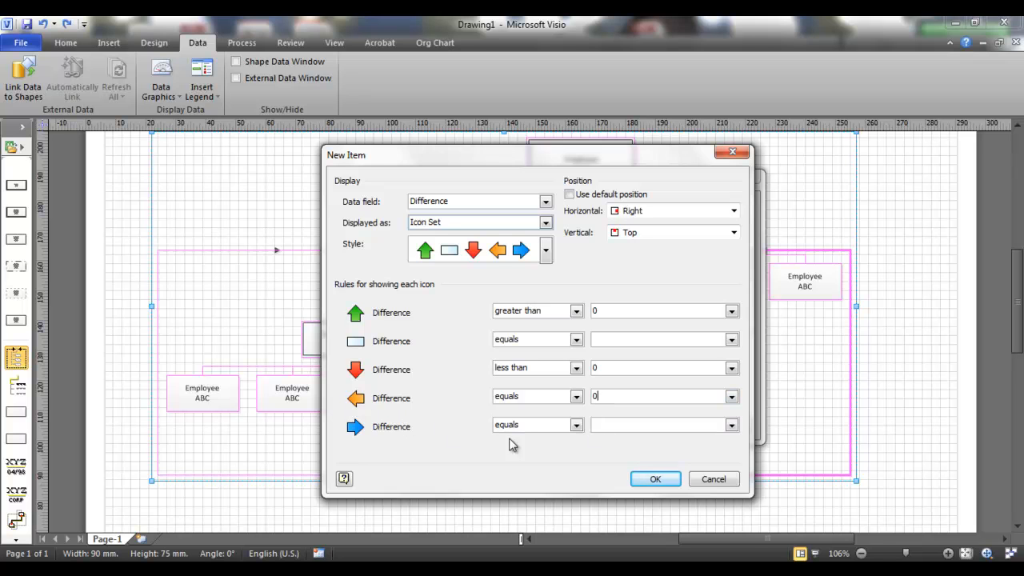
click(655, 480)
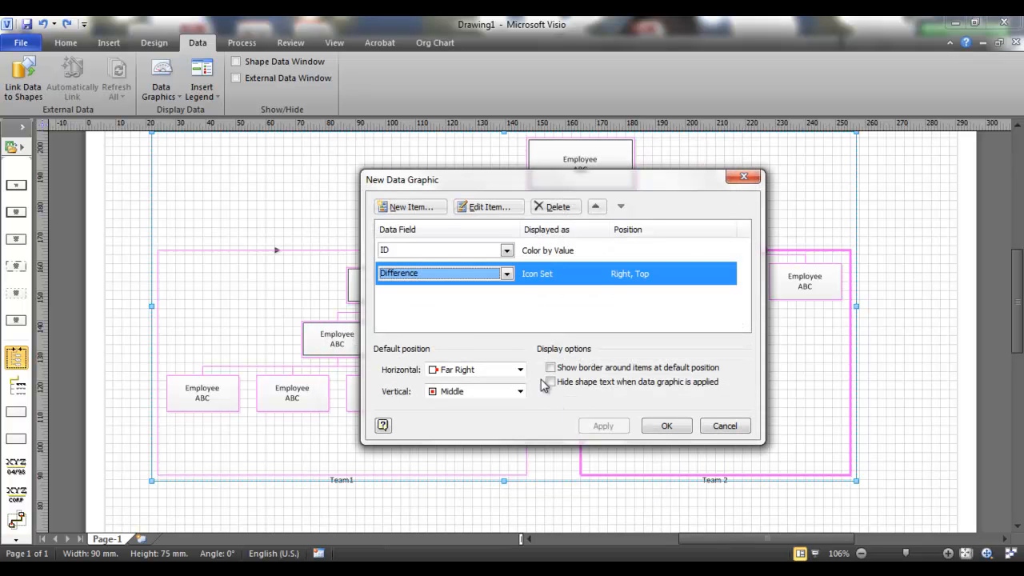
- Accept the new data graphic and apply it to the selected organization chart shapes
click(519, 370)
click(519, 373)
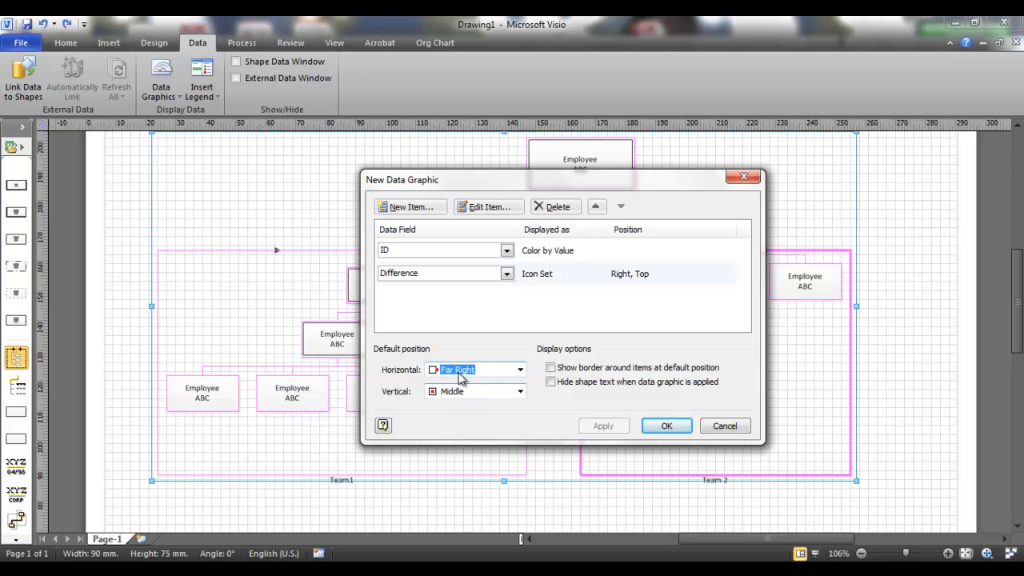
click(657, 432)
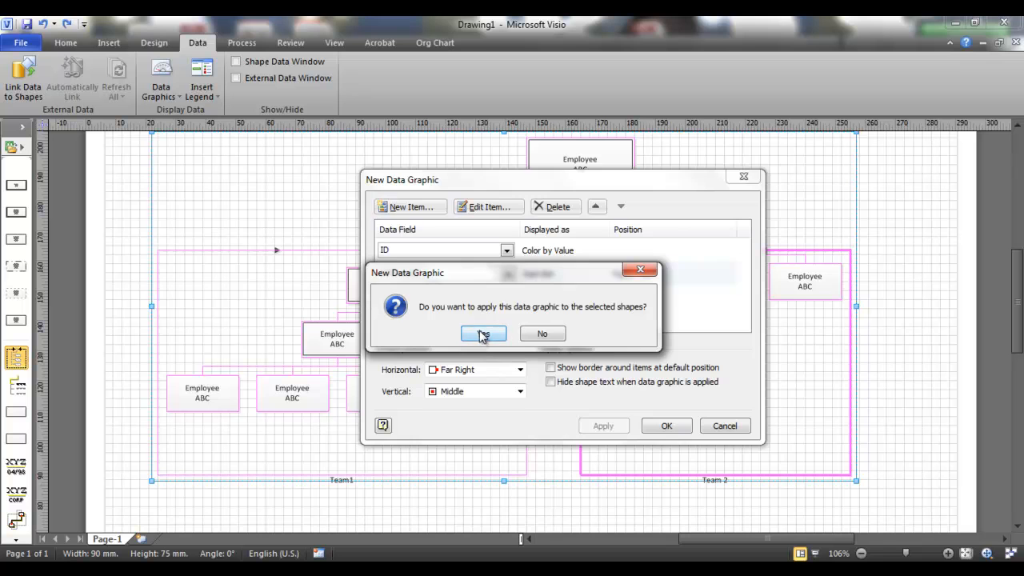
click(482, 334)
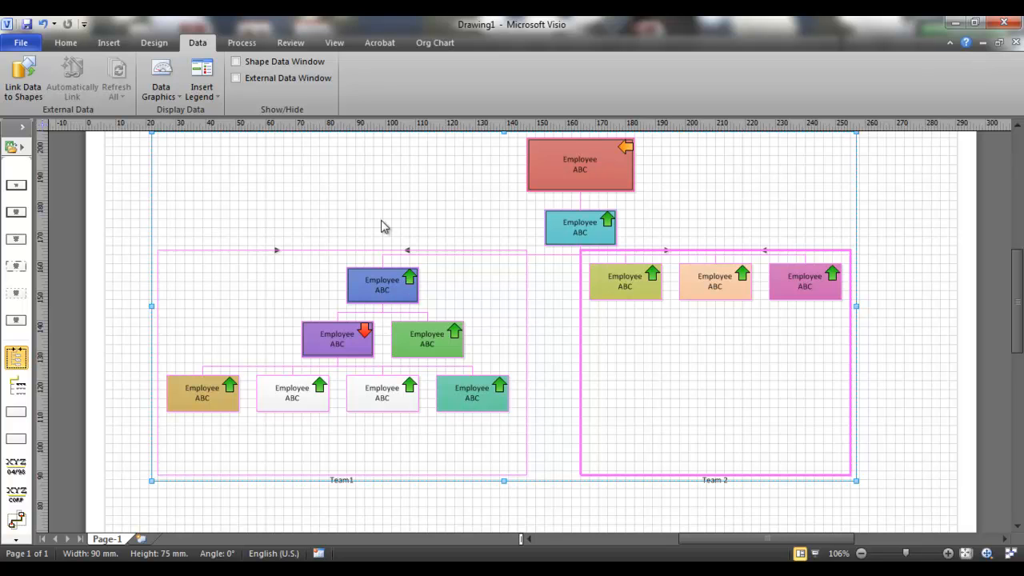
- In the org chart display options, assign the Cost Centre field to Block 2 and the Difference field to Block 3
click(434, 43)
click(619, 82)
drag(466, 179, 671, 266)
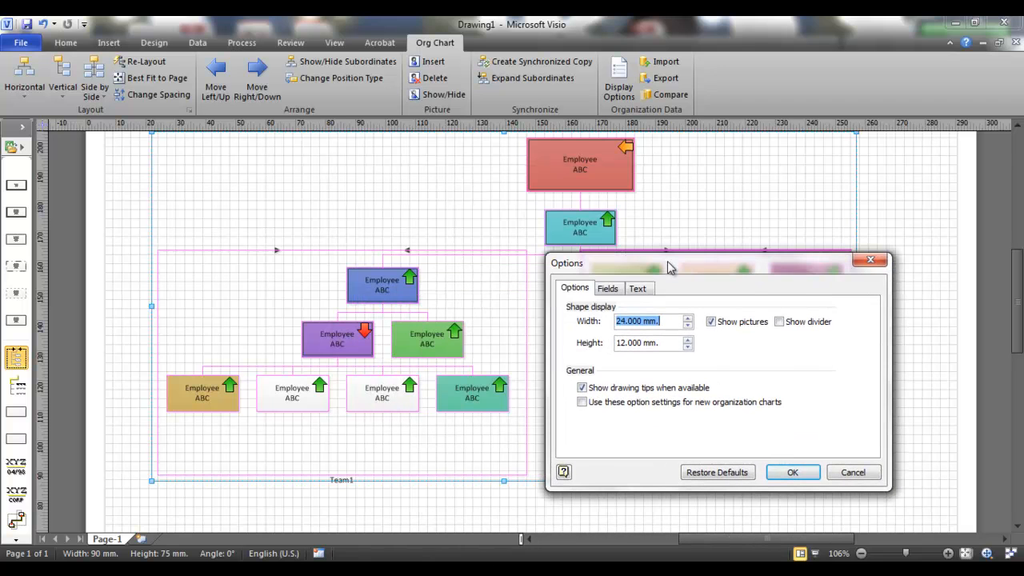
click(609, 289)
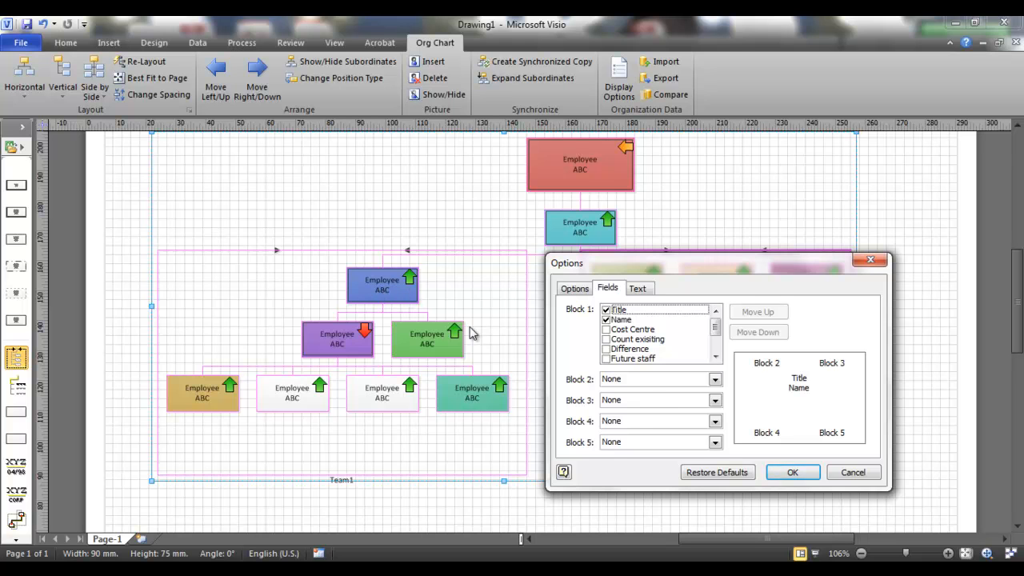
click(651, 380)
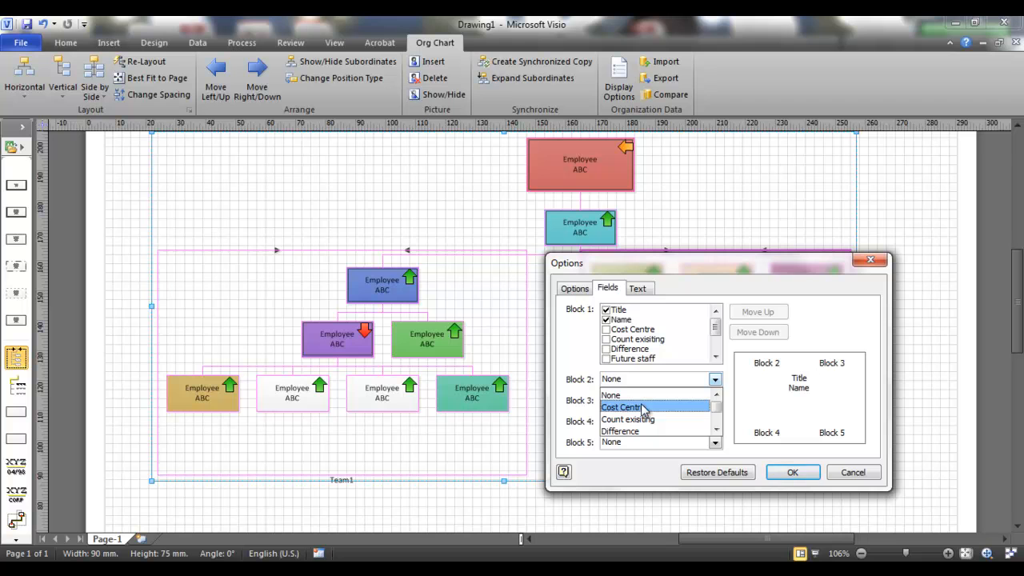
click(643, 408)
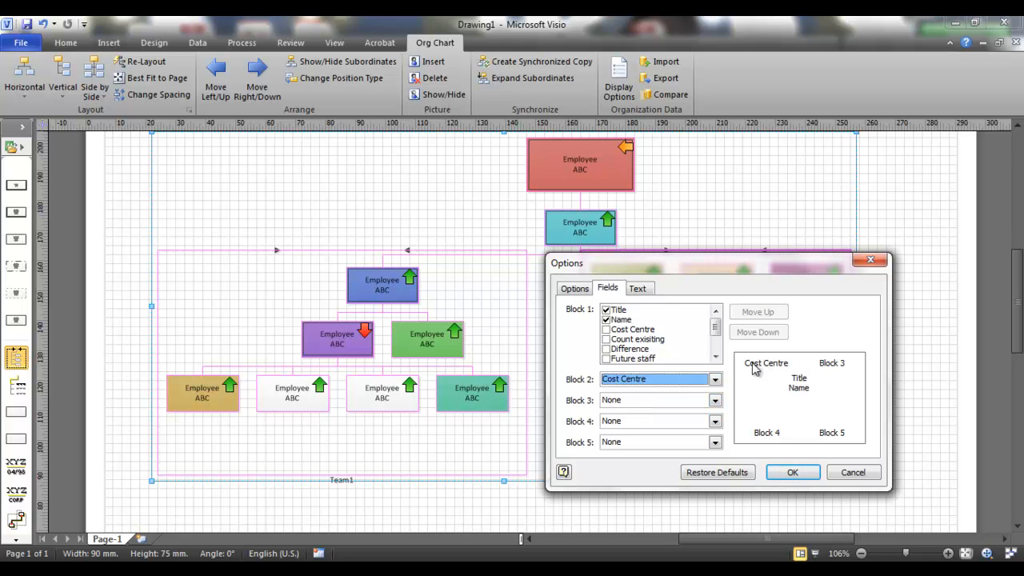
click(697, 400)
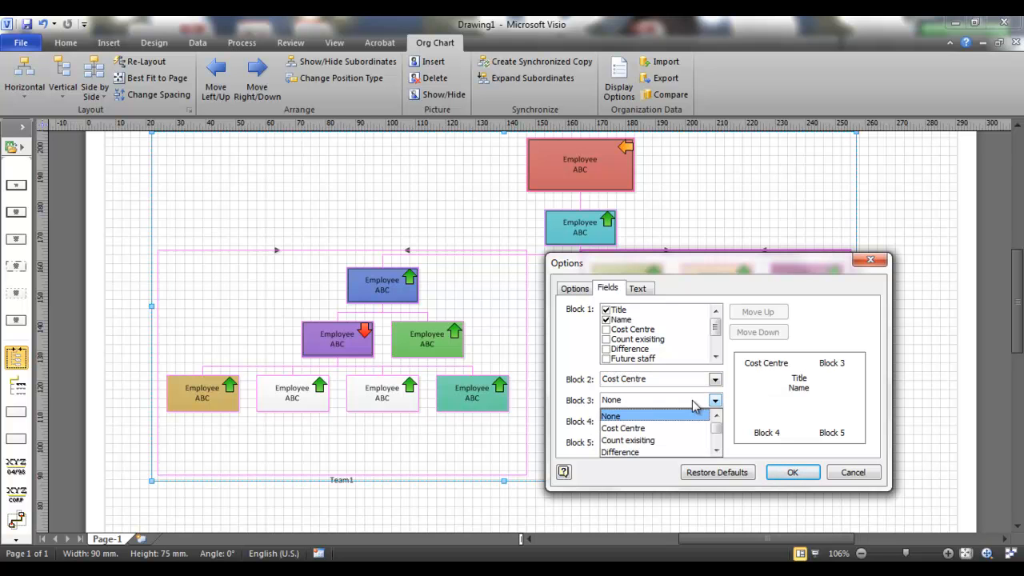
click(659, 452)
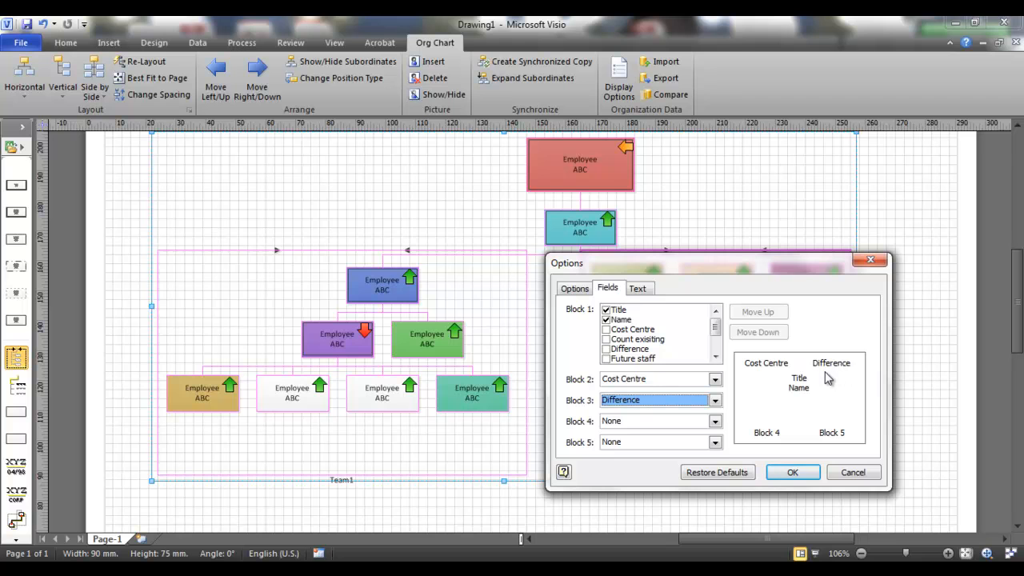
- Assign the Count exisiting field to Block 4 and the Future staff field to Block 5, and apply the display options
click(715, 421)
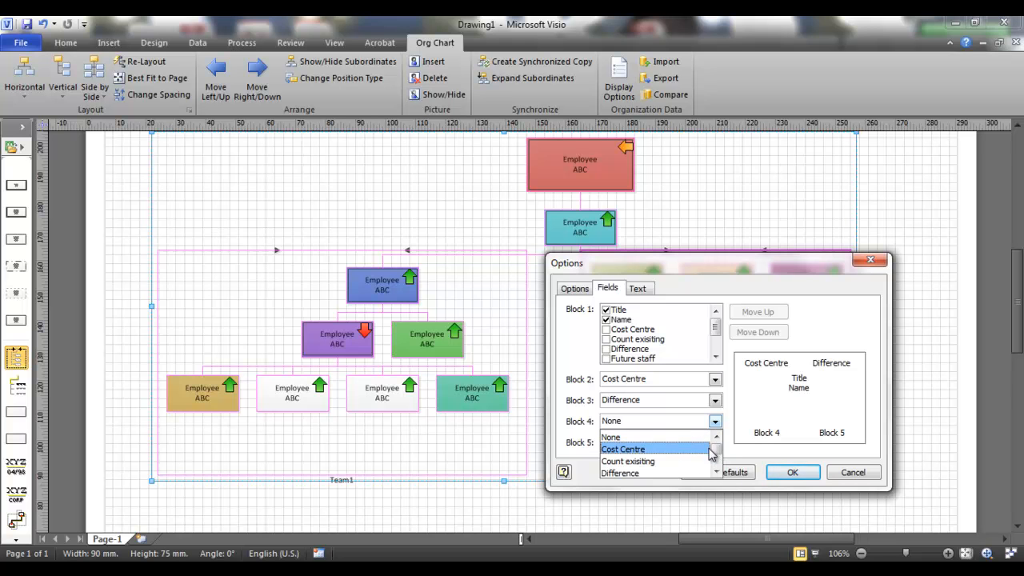
click(680, 462)
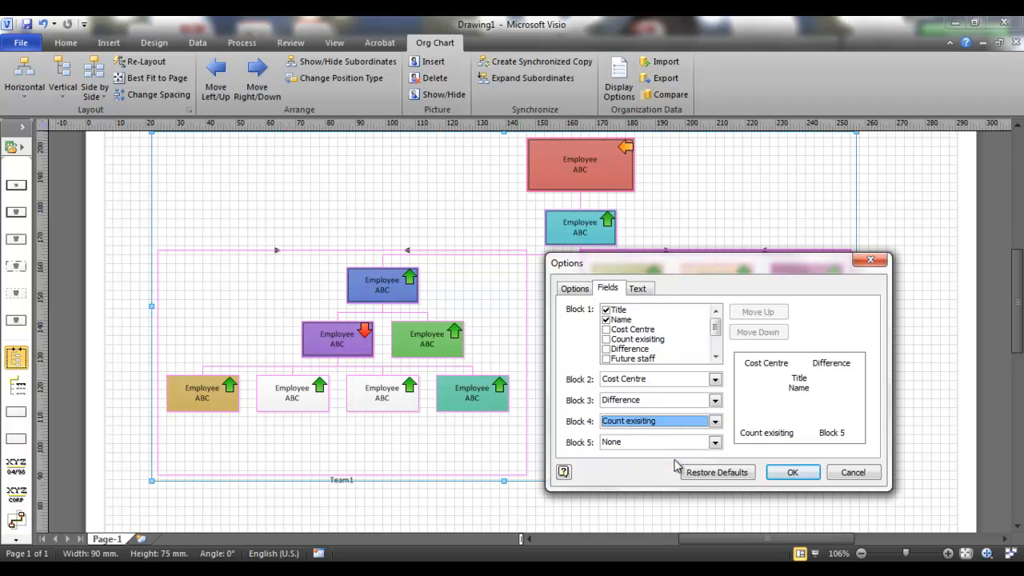
click(714, 442)
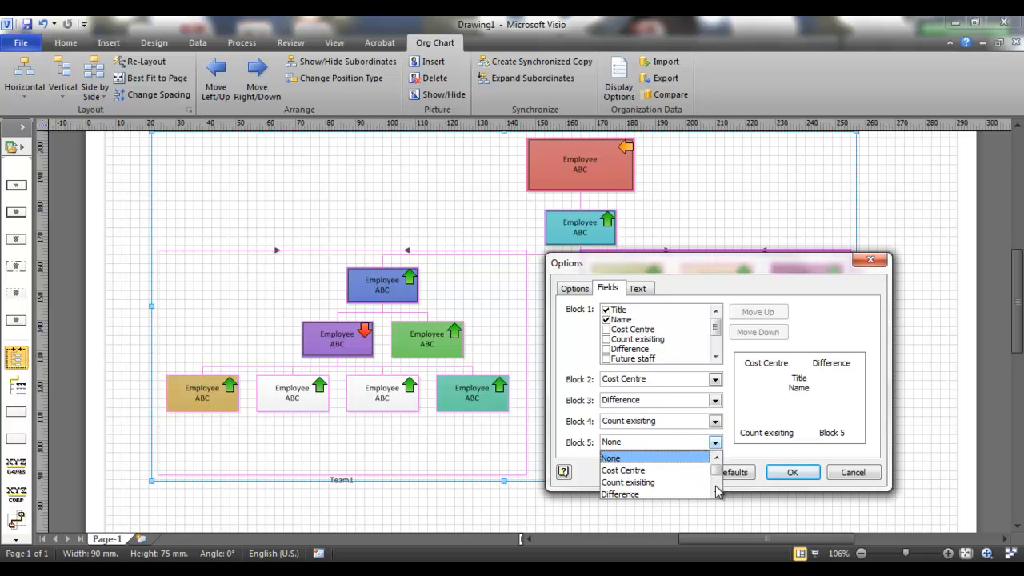
click(717, 492)
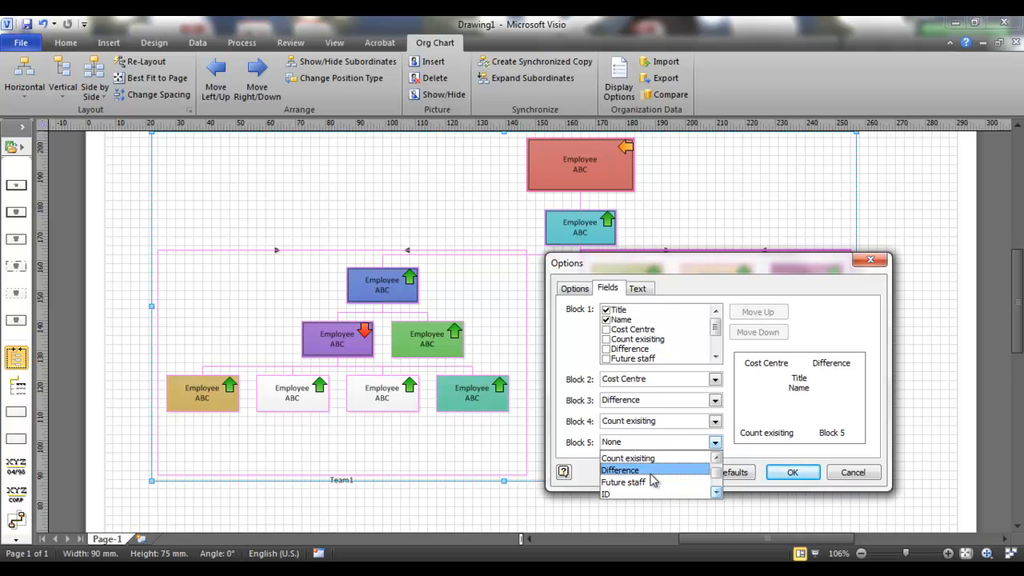
click(648, 482)
click(791, 472)
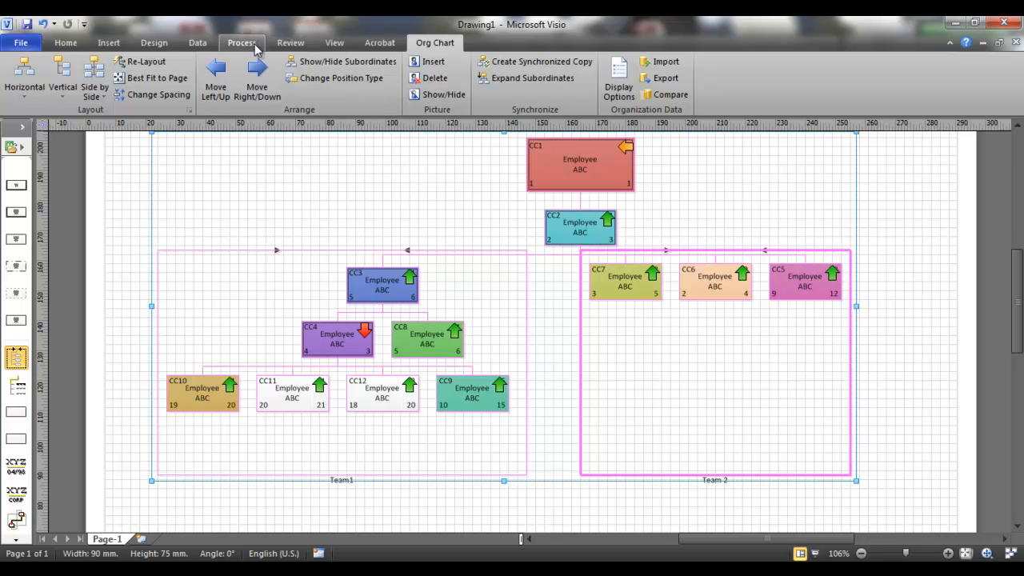
- Edit the applied data graphic so the Difference icon set uses the default position, apply the change, and deselect the chart
click(198, 42)
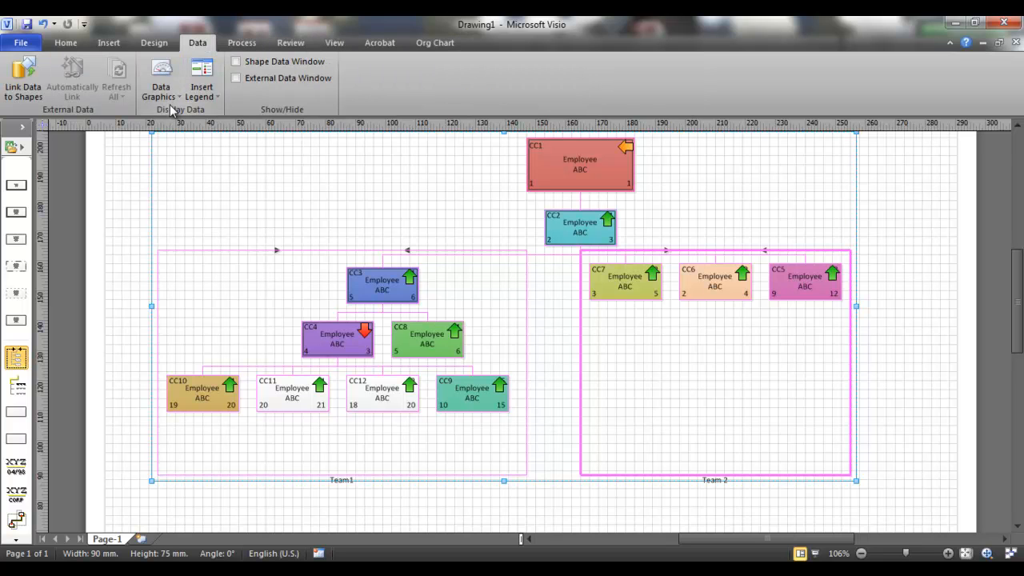
click(167, 94)
right_click(165, 197)
click(179, 205)
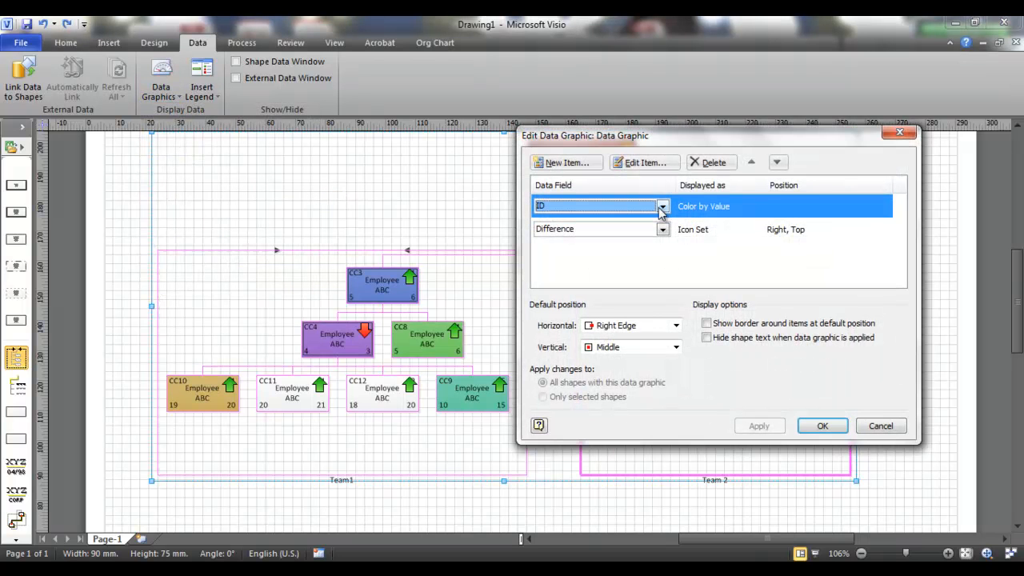
click(696, 234)
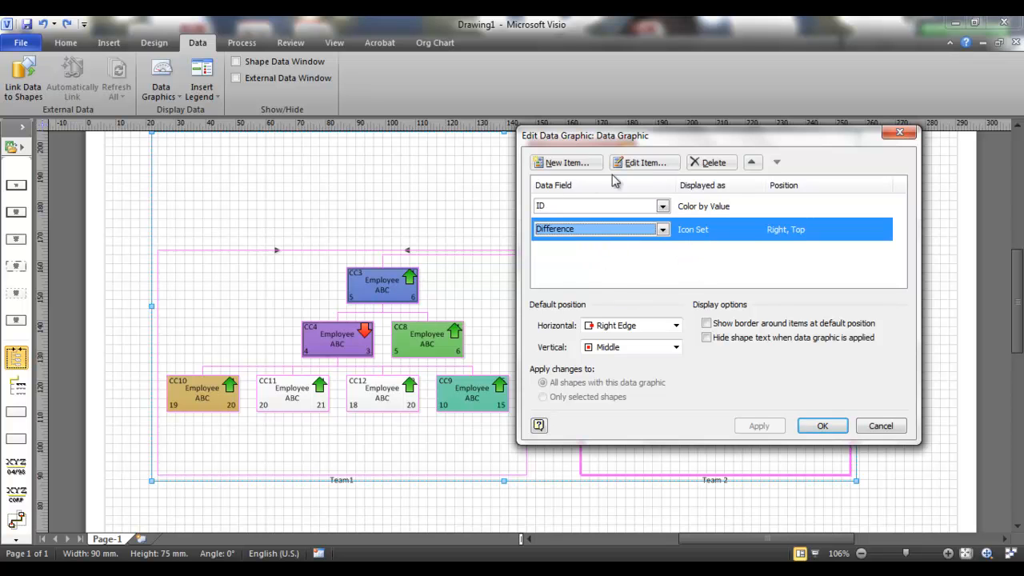
click(647, 170)
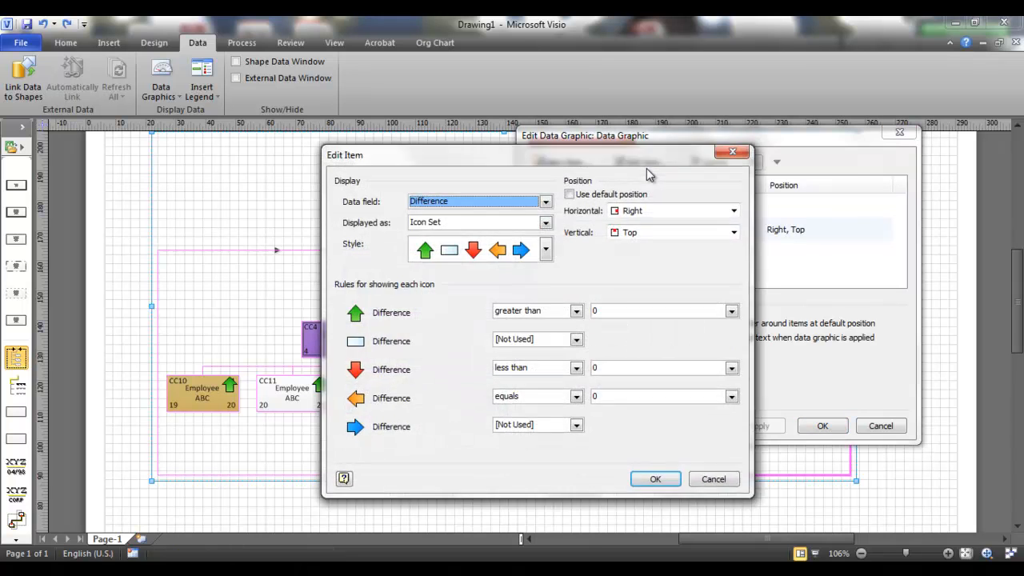
click(568, 196)
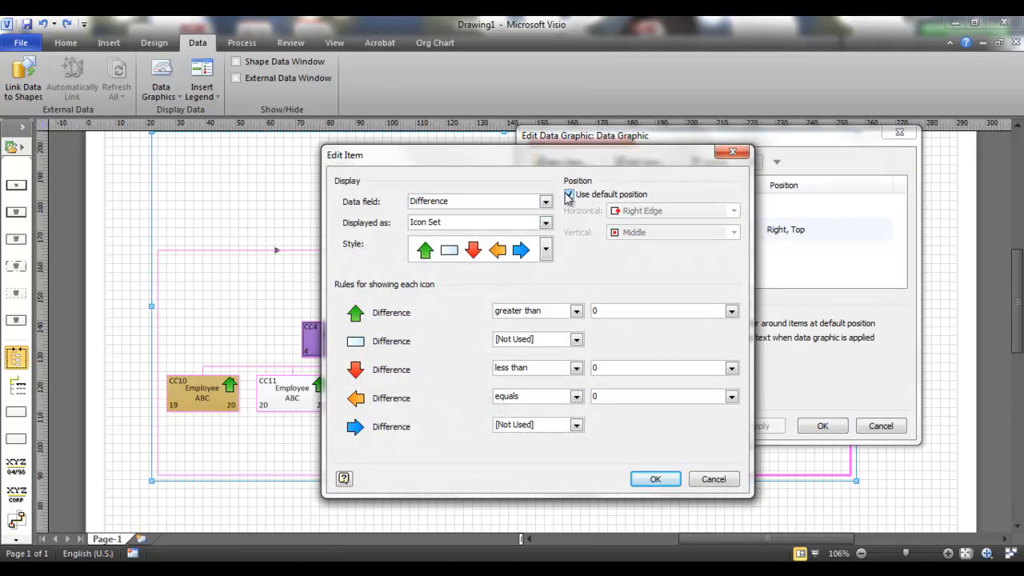
click(655, 478)
click(756, 430)
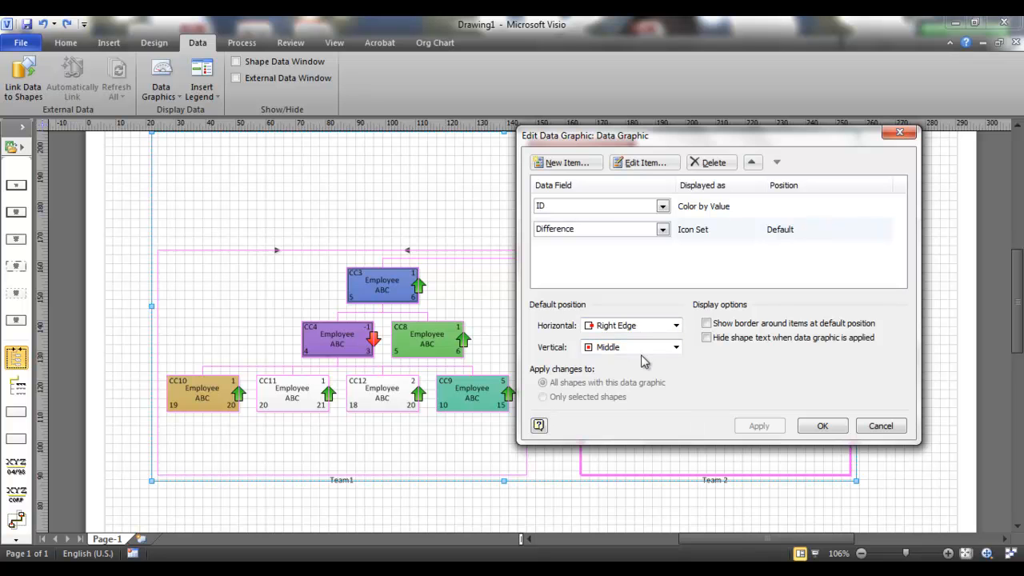
click(805, 425)
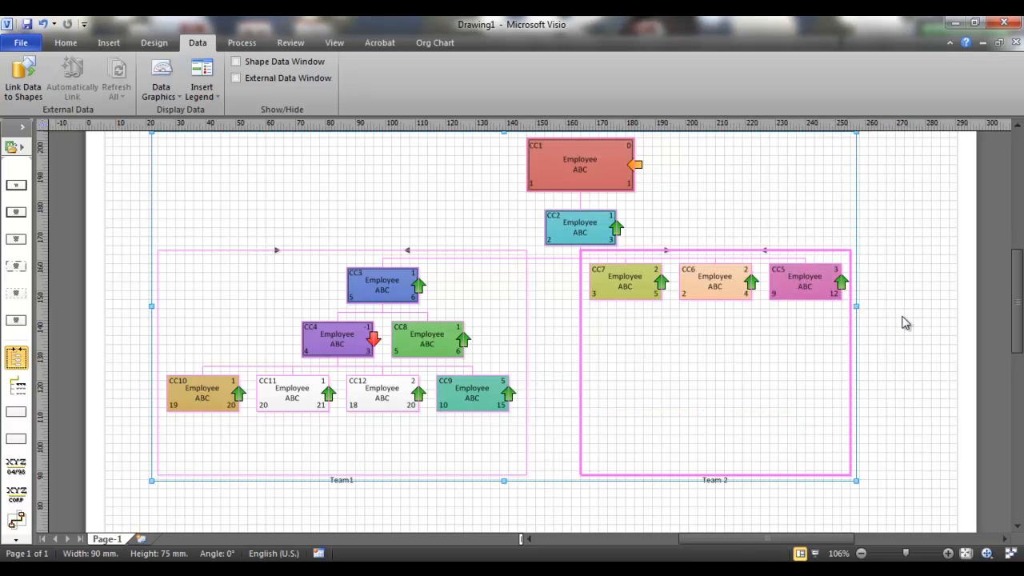
click(904, 322)
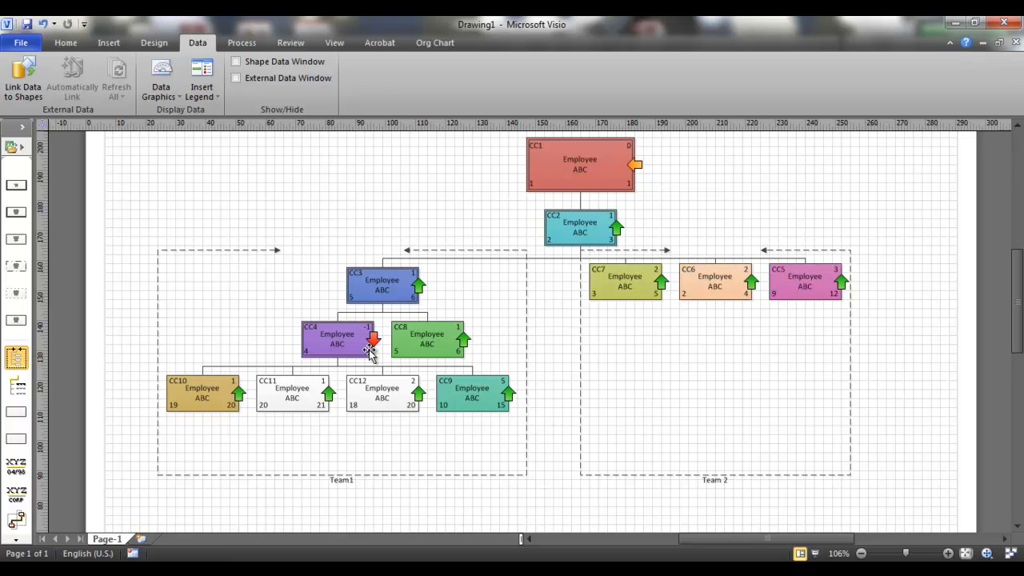
- Insert a vertical and a horizontal legend of the data graphics on the page
scroll(369, 350, up, 3)
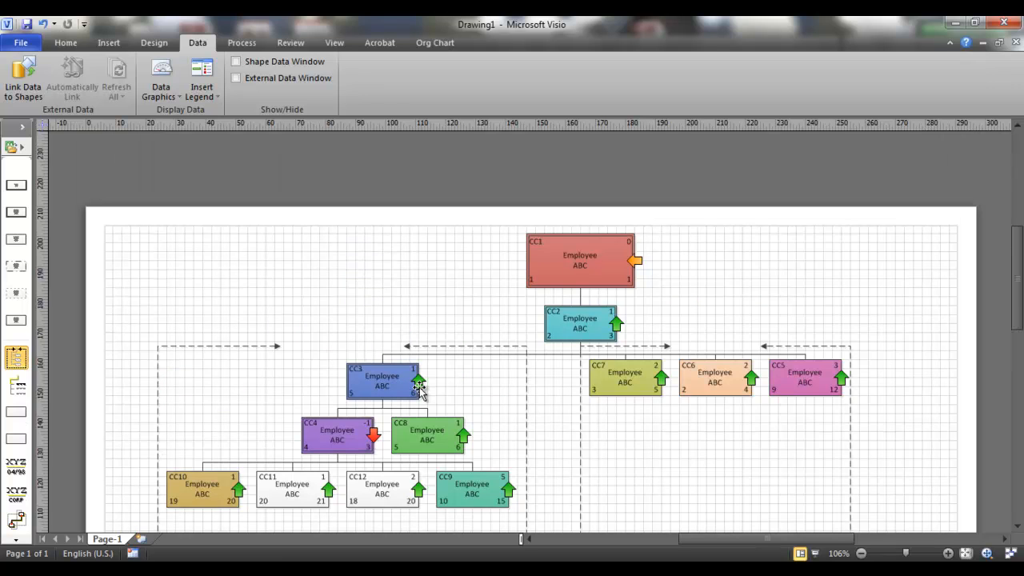
scroll(419, 387, down, 2)
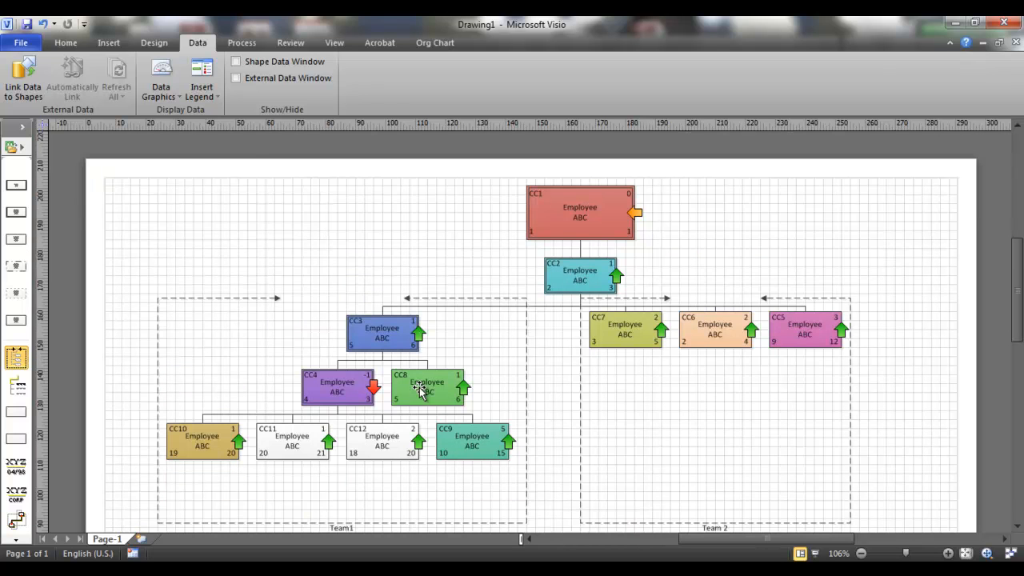
click(213, 100)
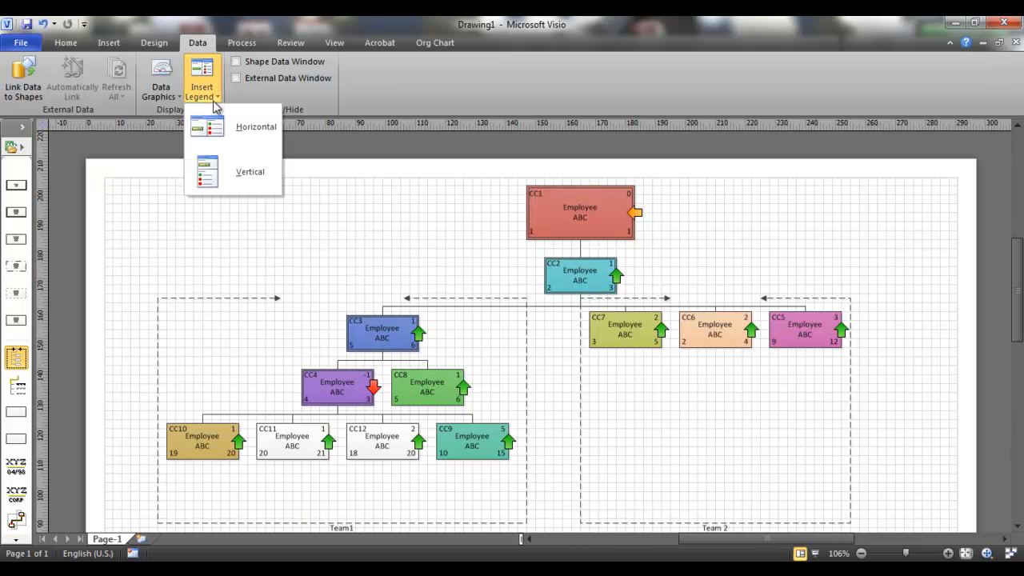
click(213, 176)
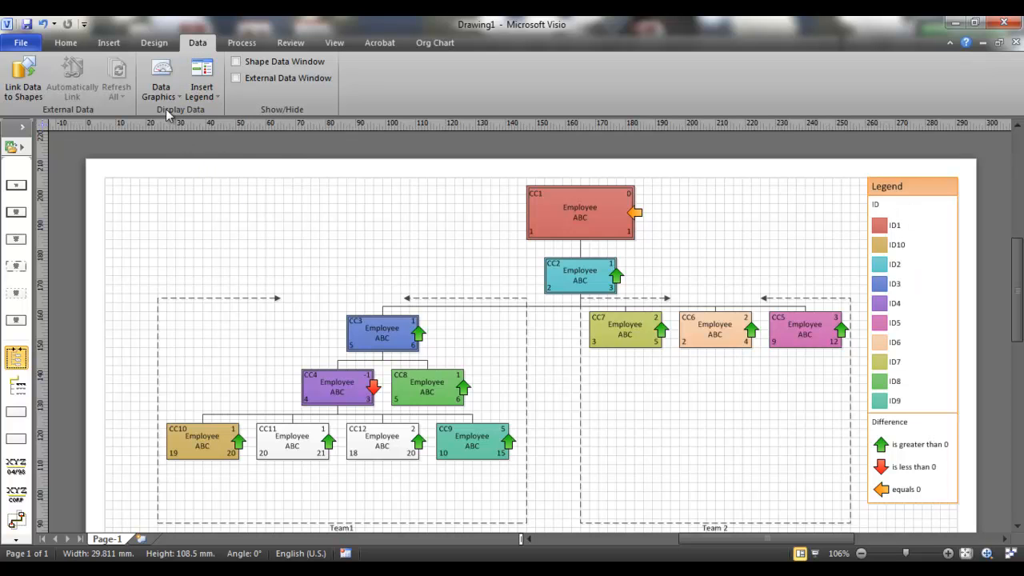
click(202, 88)
click(212, 126)
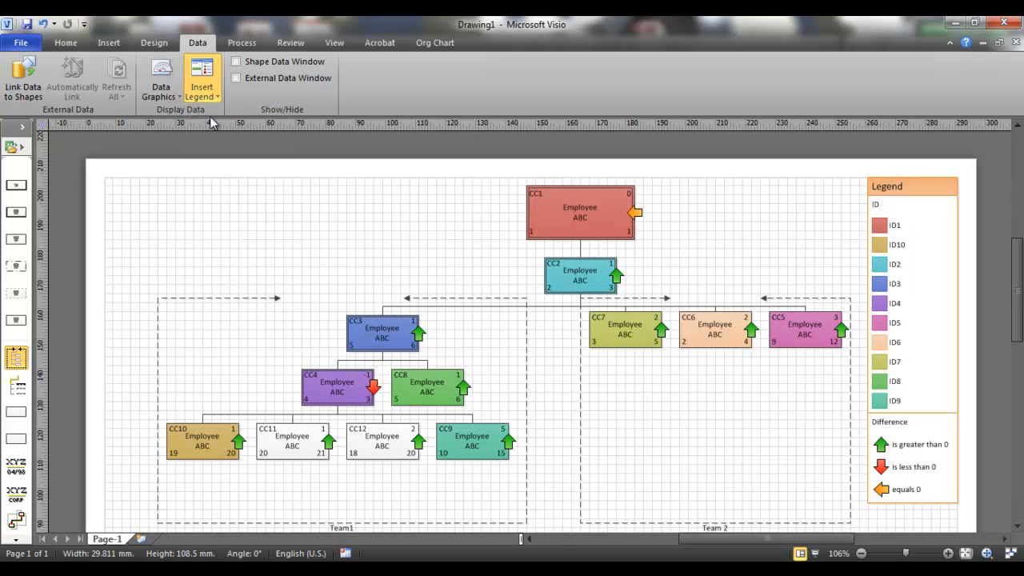
- Delete both data graphic legends from the page
click(873, 490)
click(880, 490)
click(944, 483)
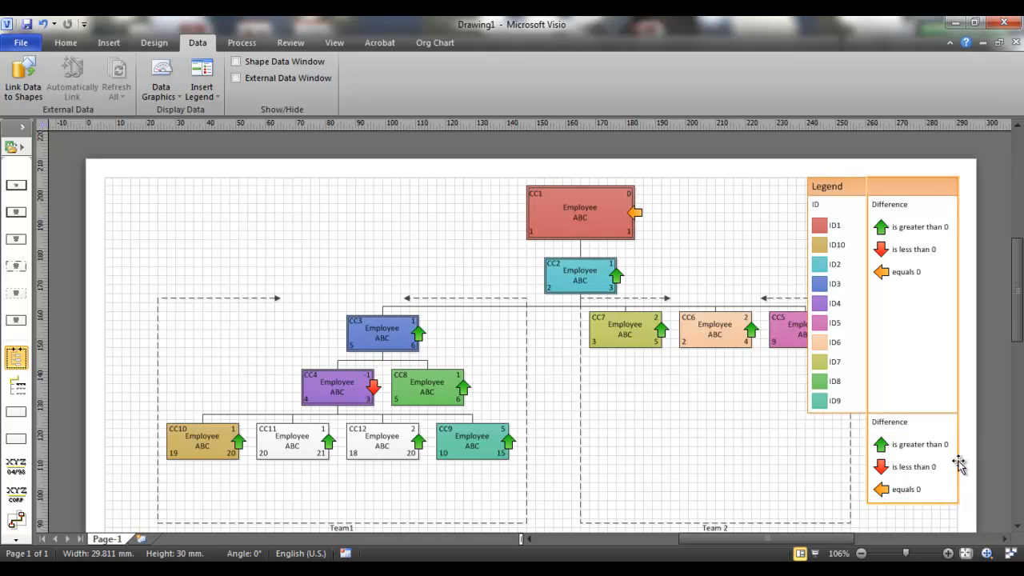
key(Delete)
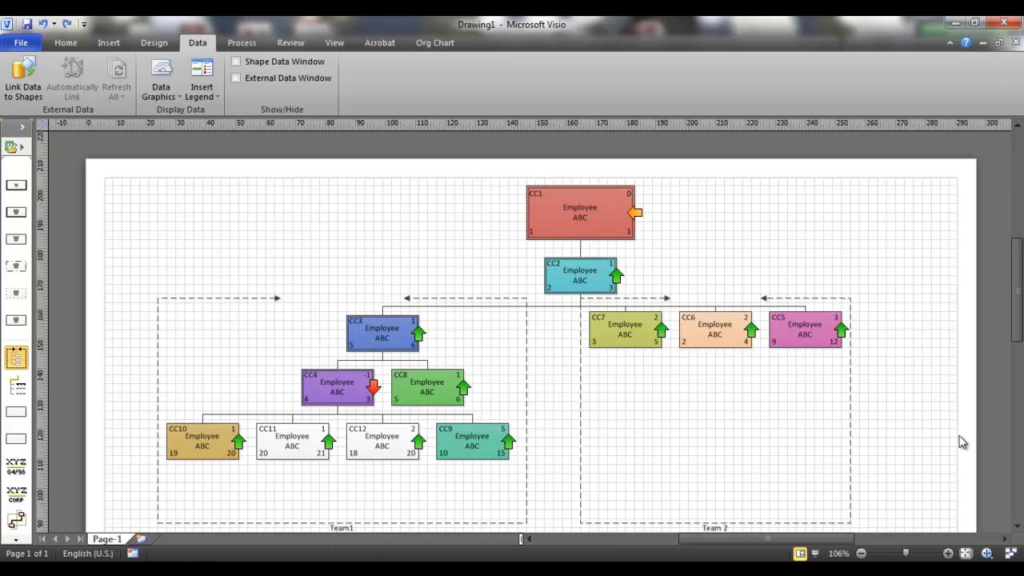
- Insert a data graphics legend covering ID and Difference, and place it below the Team 2 frame near the page's right edge
click(179, 92)
click(205, 94)
click(212, 128)
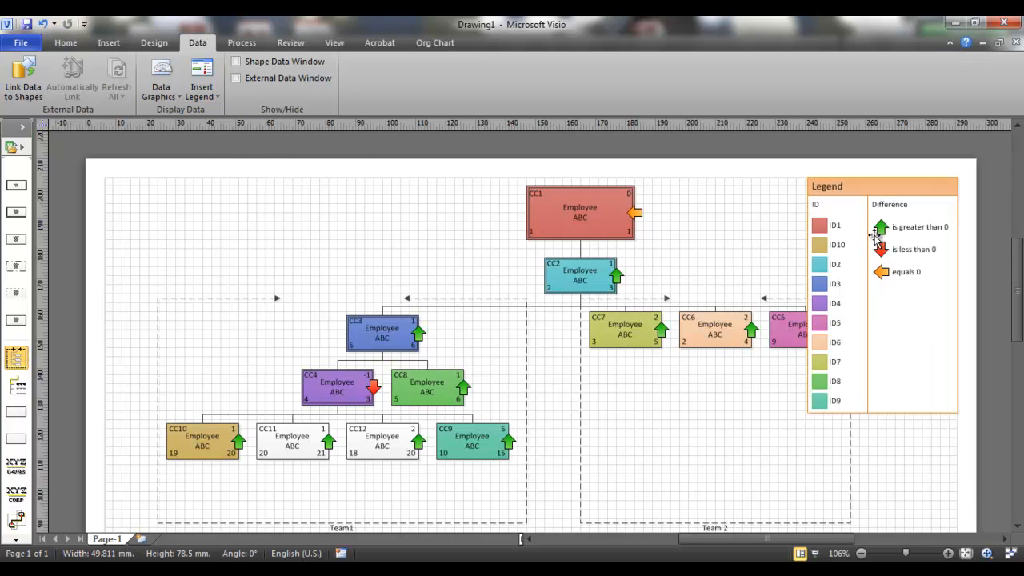
scroll(878, 198, down, 3)
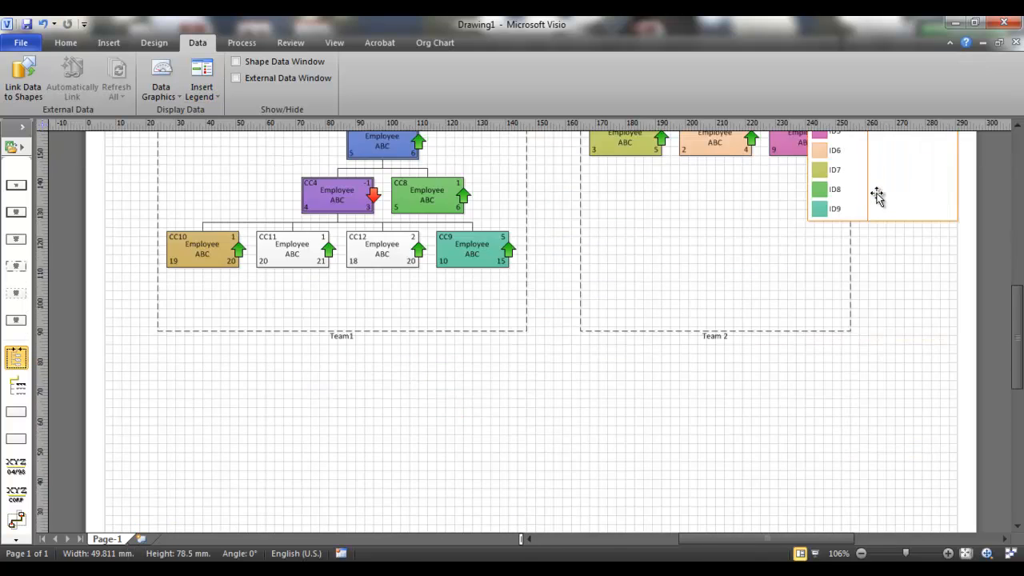
scroll(878, 198, up, 3)
mouse_move(885, 139)
mouse_down()
mouse_move(890, 233)
mouse_move(870, 453)
mouse_move(888, 157)
mouse_move(900, 144)
mouse_up()
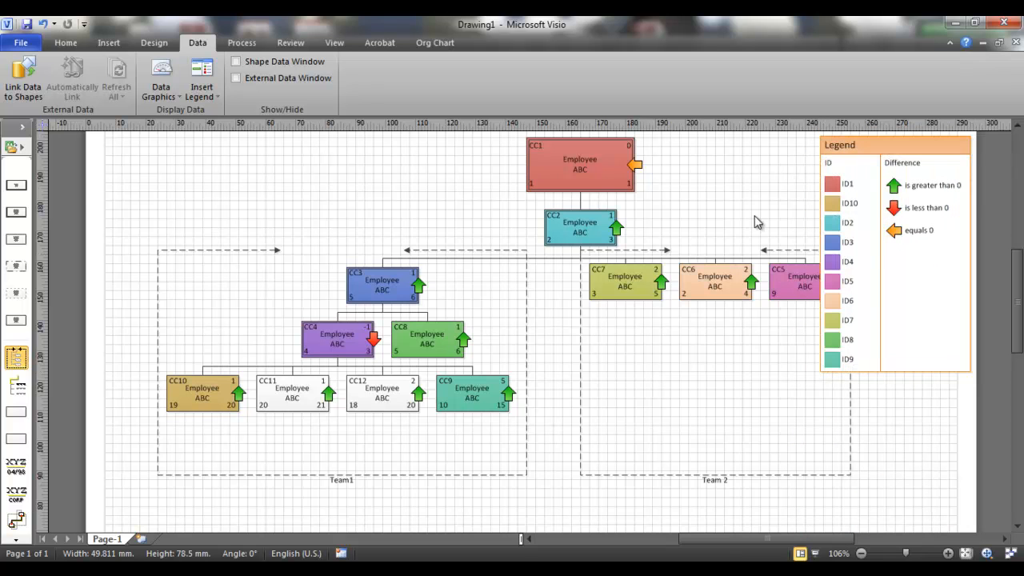
scroll(754, 221, up, 3)
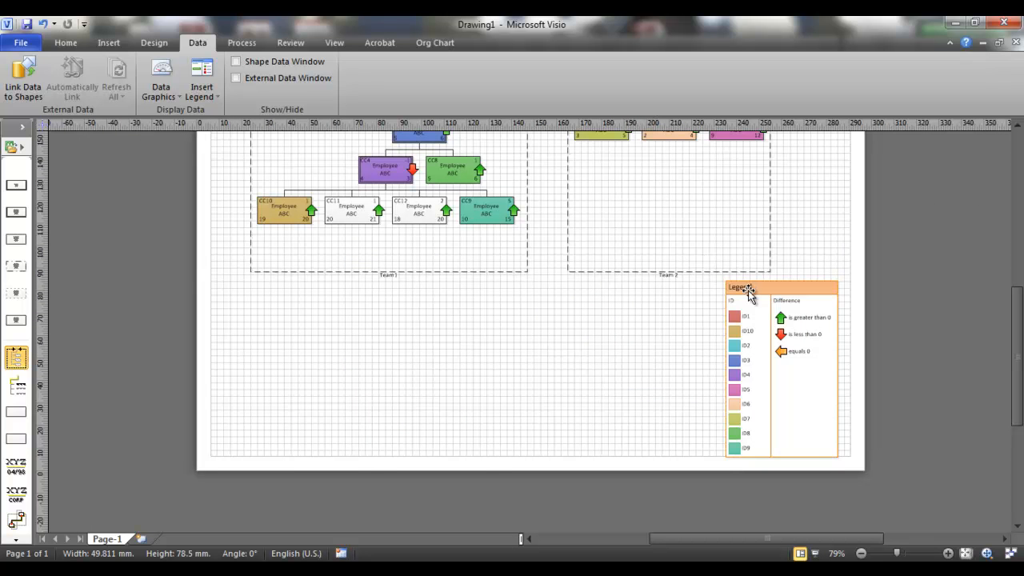
click(750, 290)
click(947, 553)
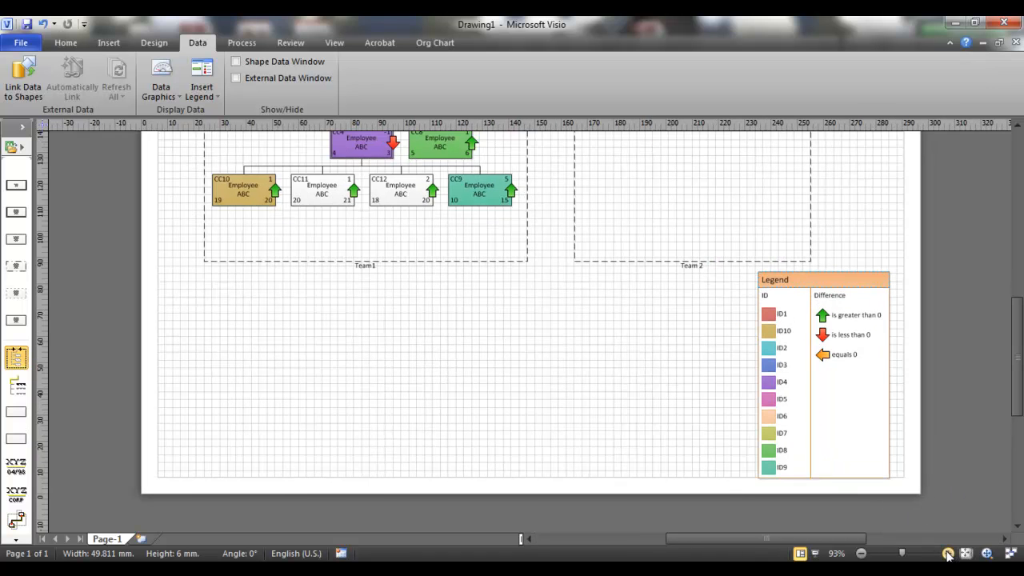
click(947, 554)
- Change the green up arrow's legend text to "Increase in staff"
click(893, 315)
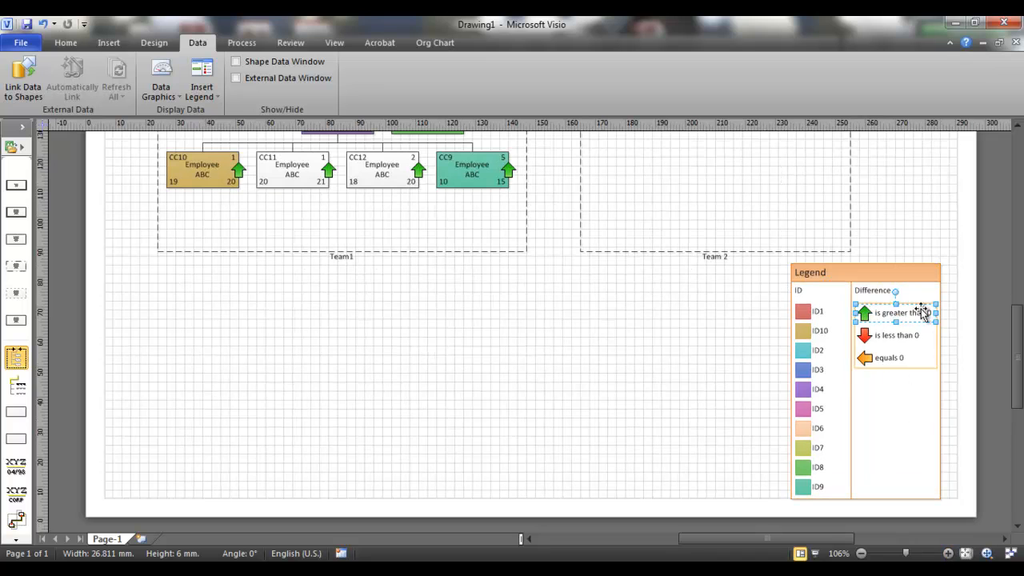
double_click(923, 310)
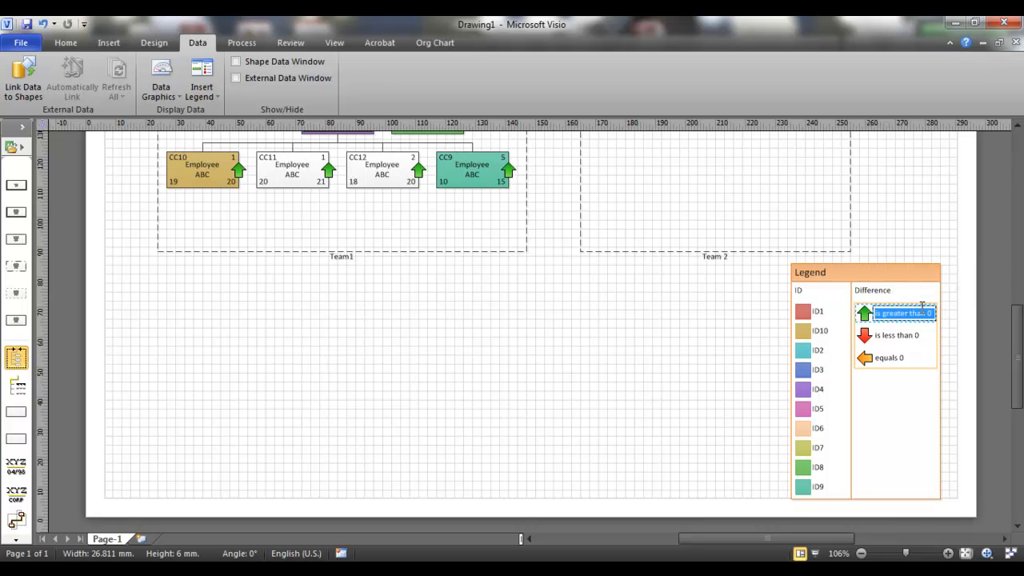
key(Delete)
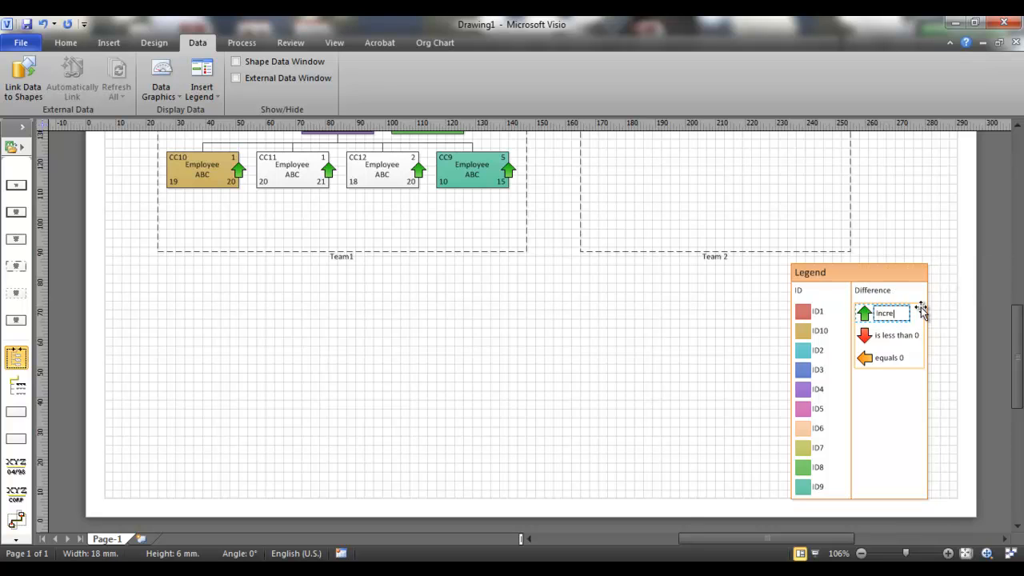
text(Increase)
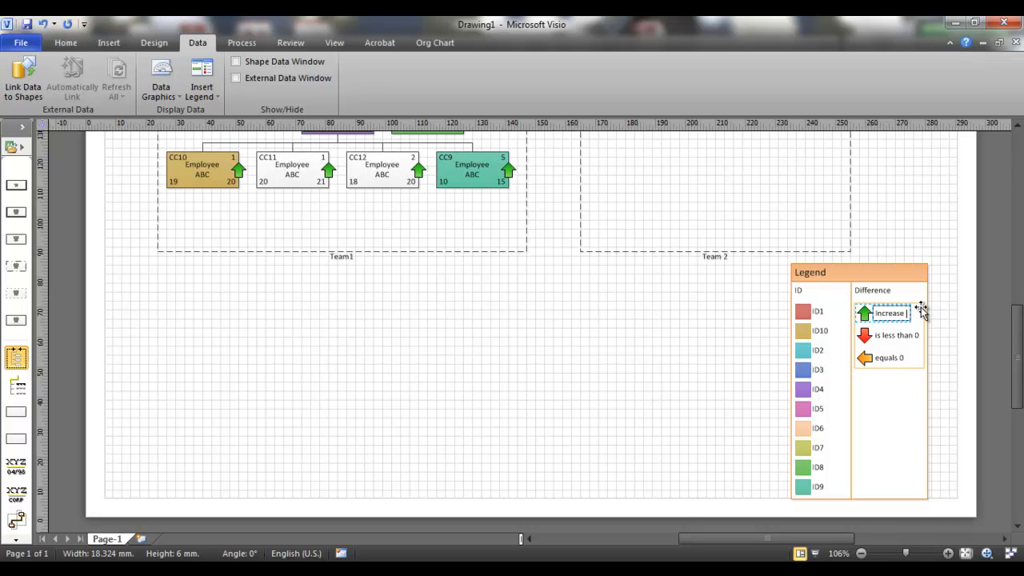
text( in steff)
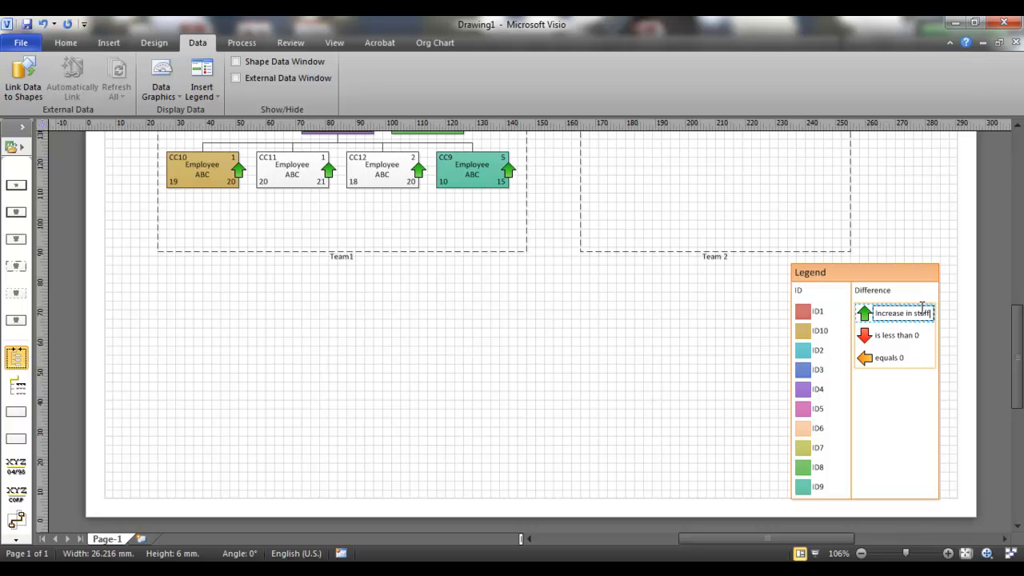
- Change the red down arrow's legend text to "Decrease in staff"
click(912, 334)
double_click(927, 335)
text(Decrease)
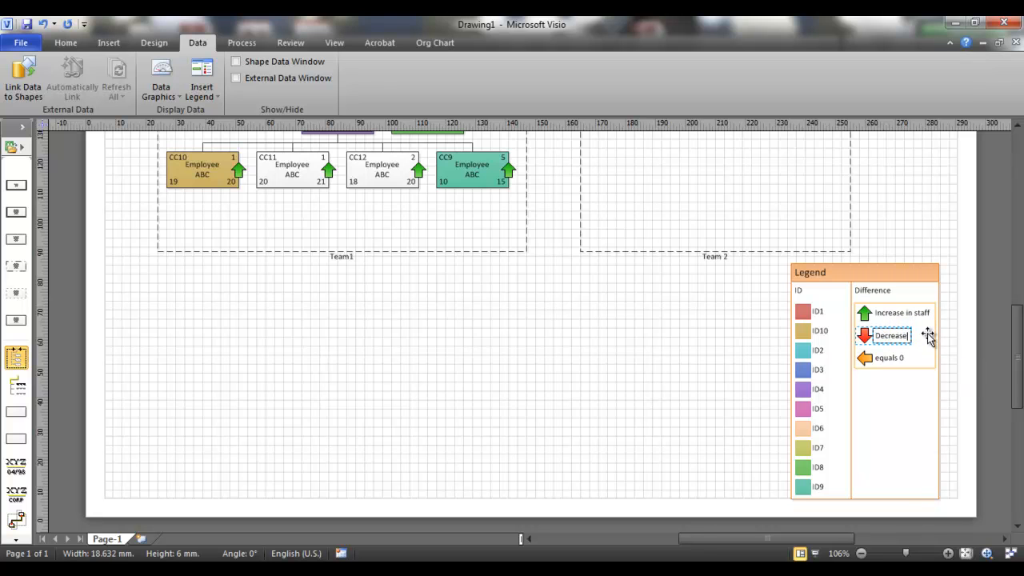
text( in staff)
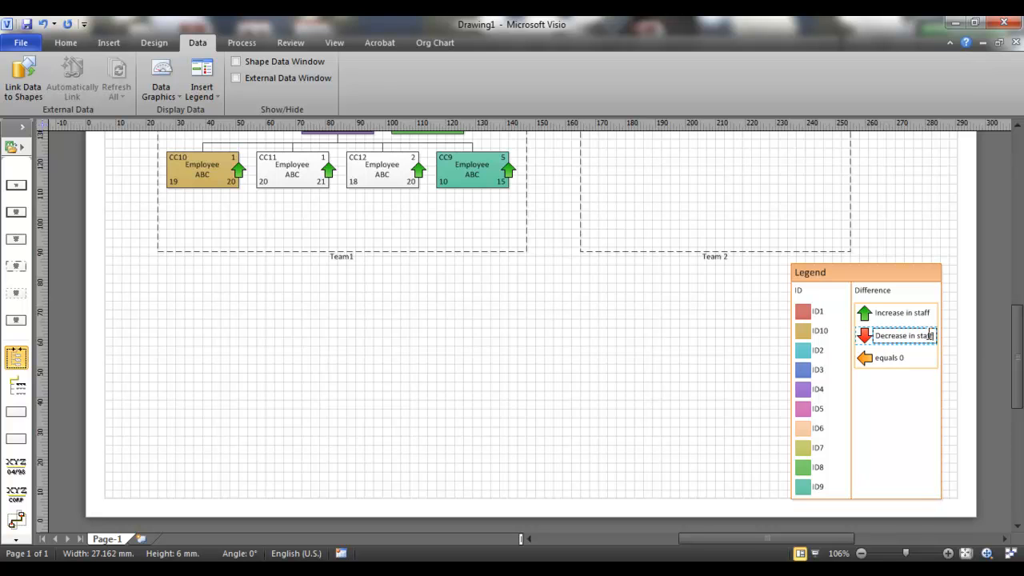
- Change the orange arrow's legend text to "No change" and finish editing the legend
click(903, 361)
double_click(903, 361)
text(No c)
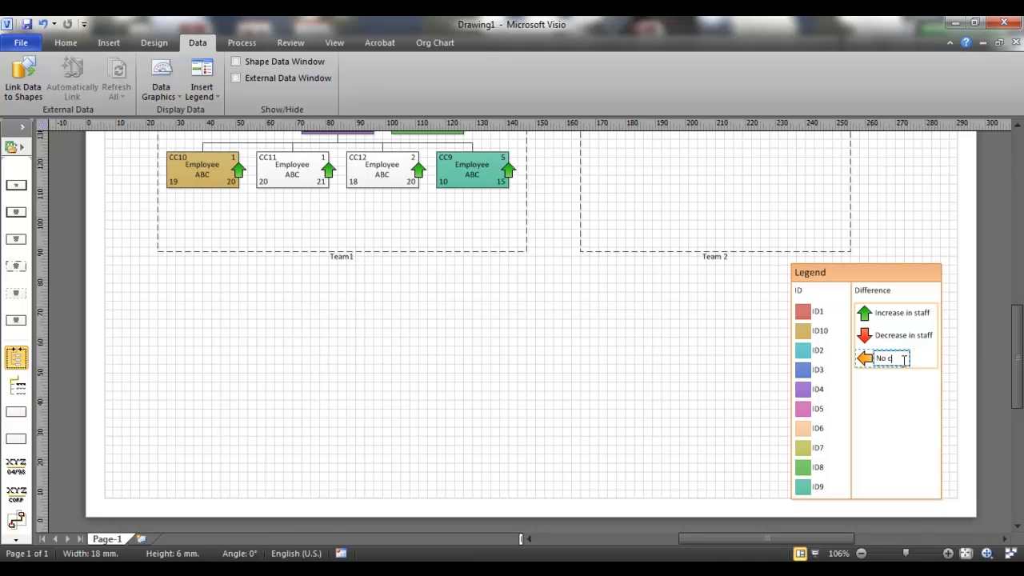
text(hang)
click(699, 389)
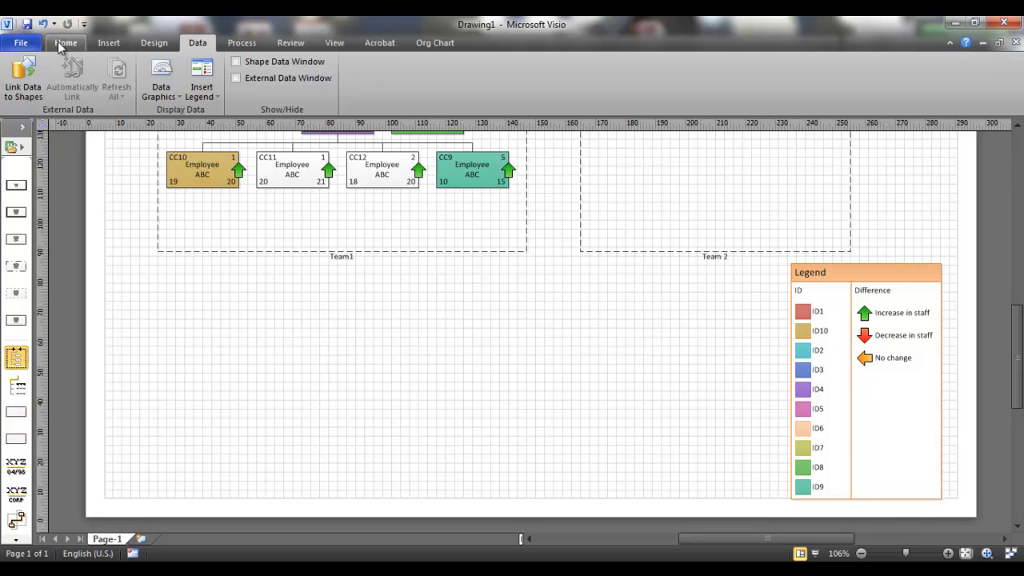
- Draw a text box about 108 by 18 mm below the Team1 frame, align its text top left, and leave it empty
click(109, 42)
click(321, 70)
drag(176, 320, 499, 373)
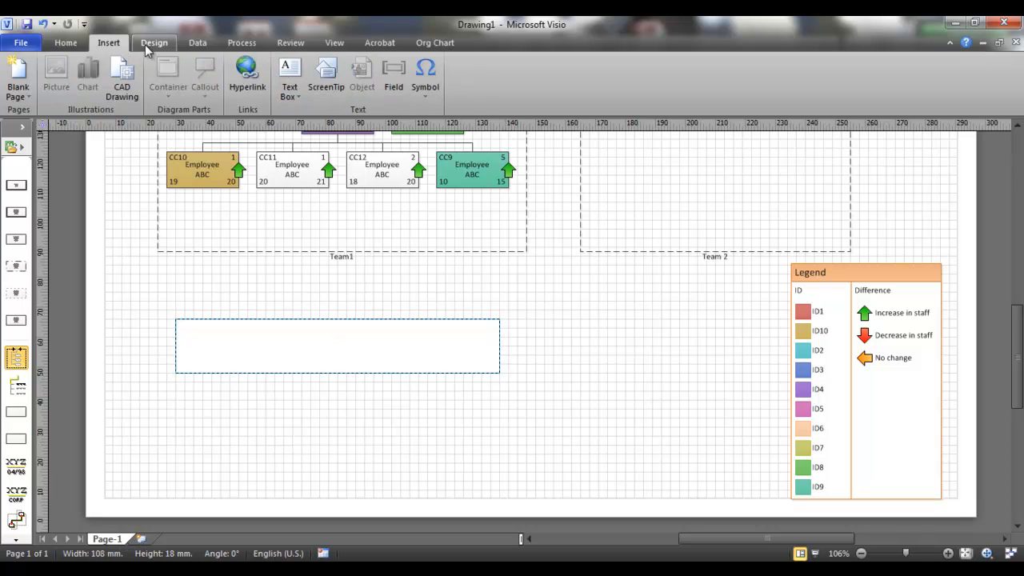
click(70, 42)
click(286, 69)
click(285, 89)
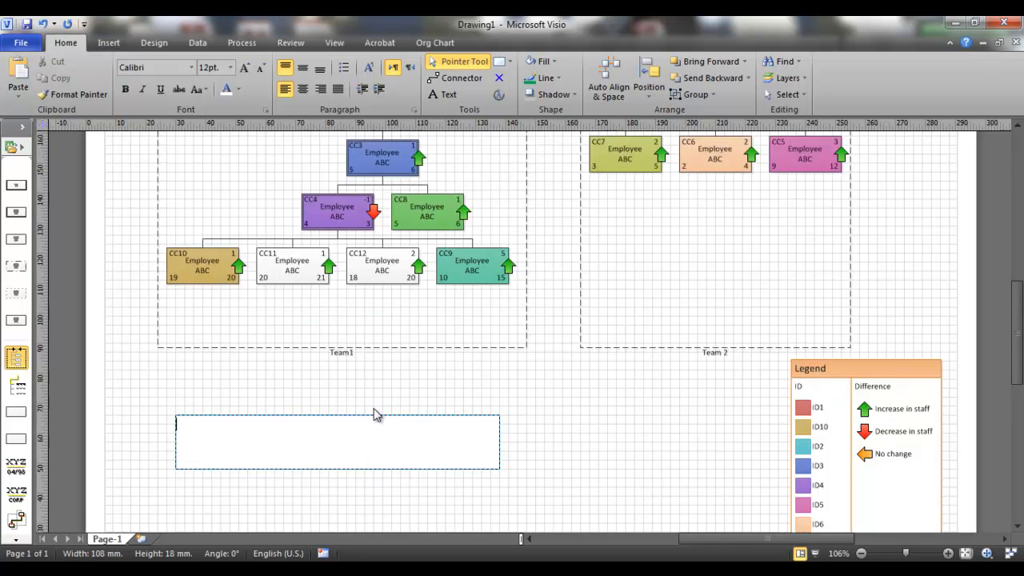
scroll(374, 412, up, 5)
scroll(374, 408, down, 3)
click(326, 408)
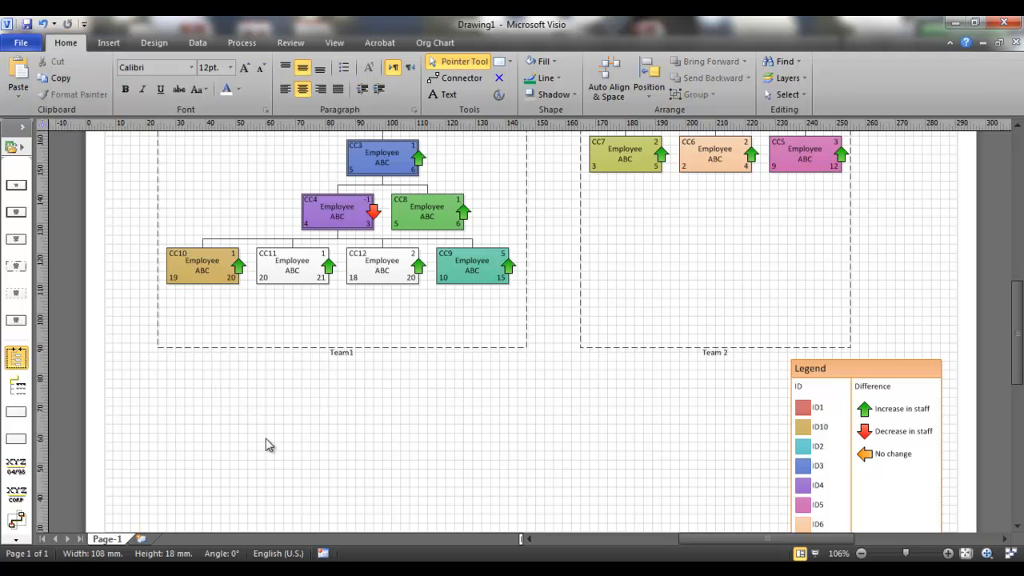
- Select the whole chart and assign the email field to Block 4 in the organization chart display options
scroll(278, 436, up, 3)
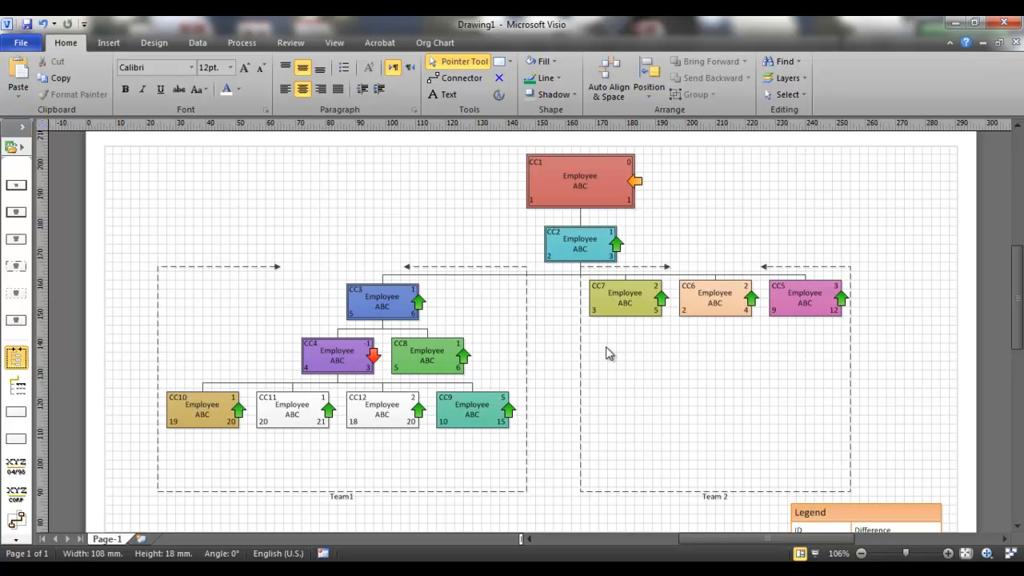
key(ctrl+a)
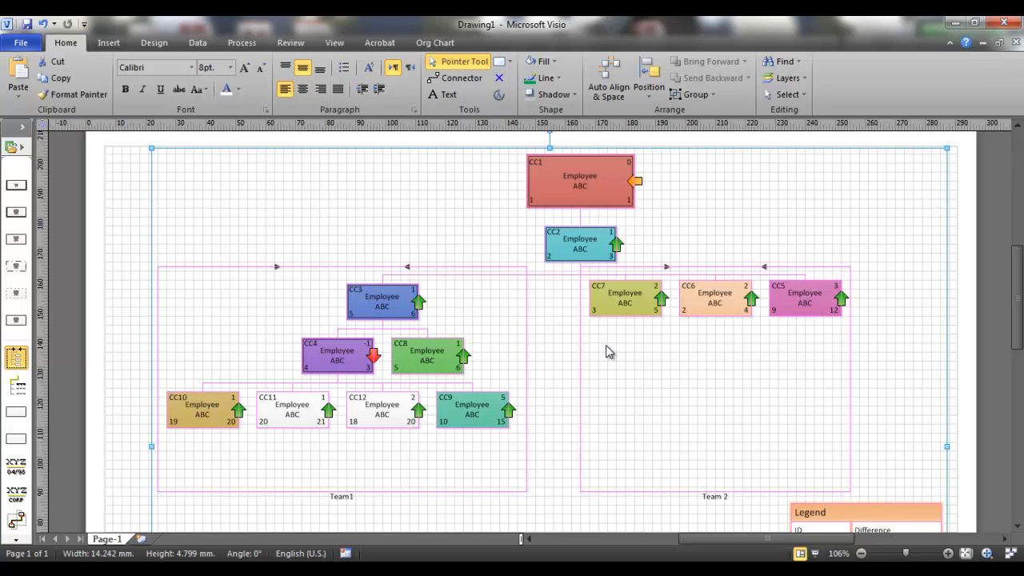
click(445, 45)
click(617, 80)
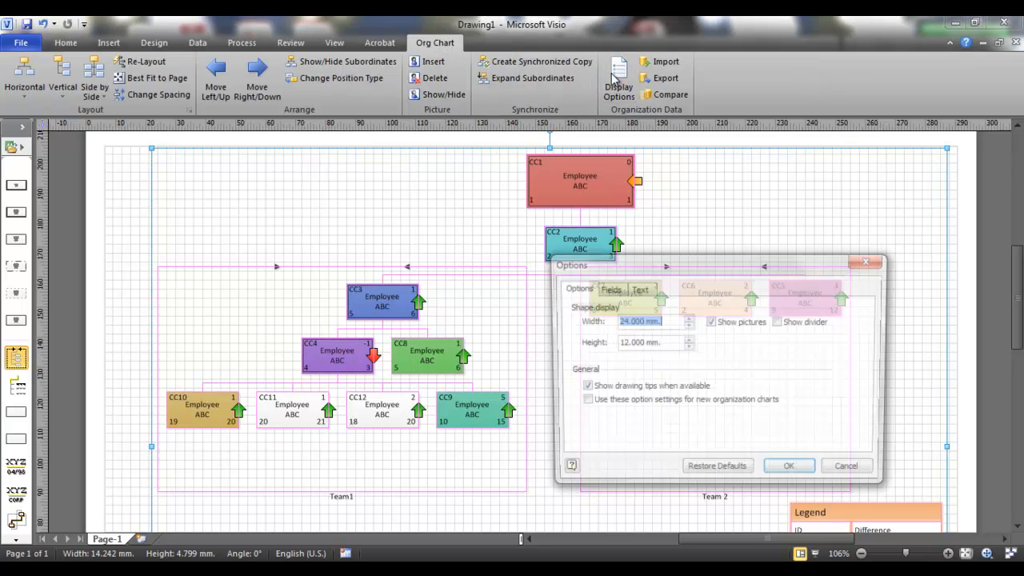
click(614, 287)
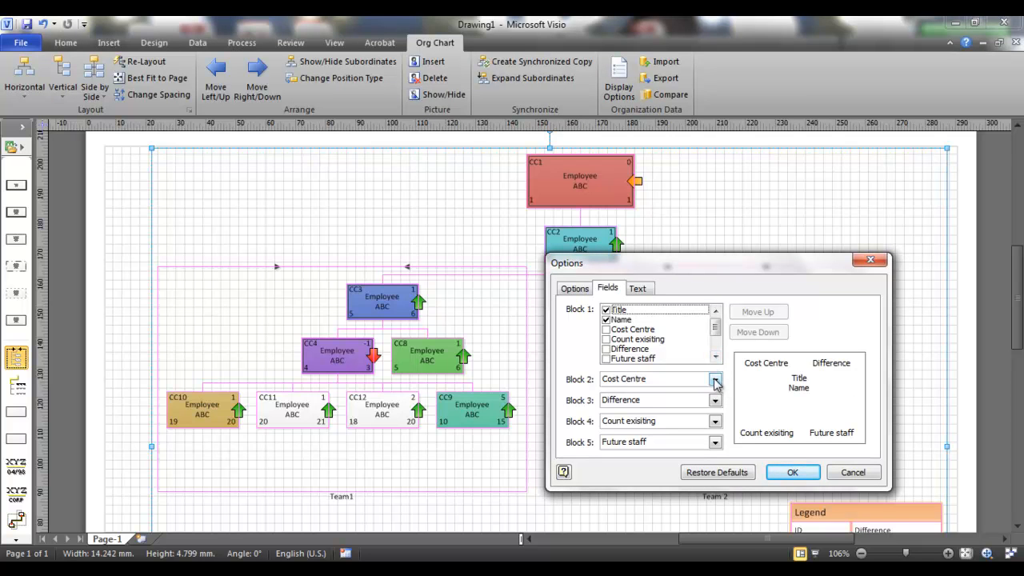
click(717, 422)
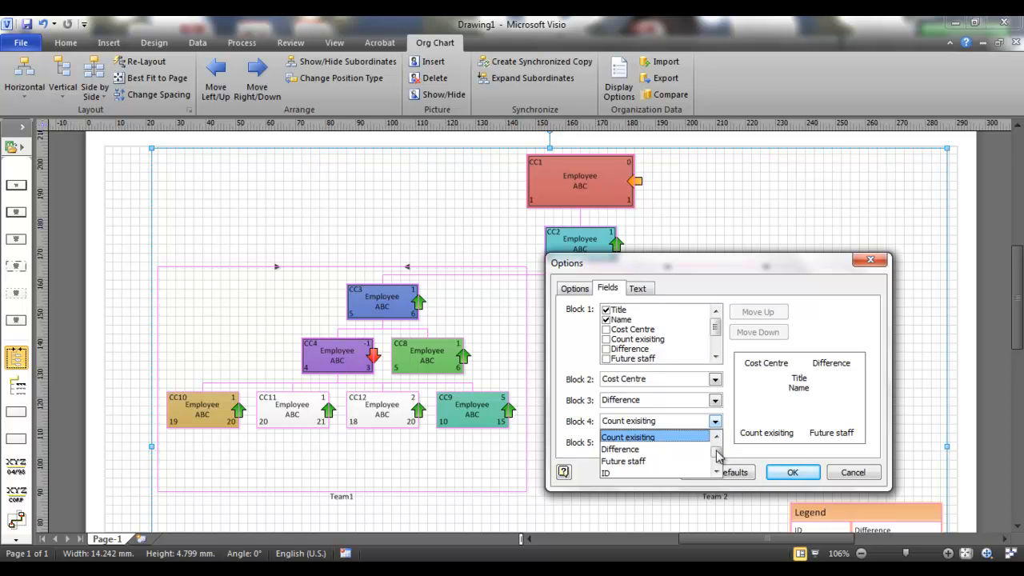
scroll(718, 479, down, 2)
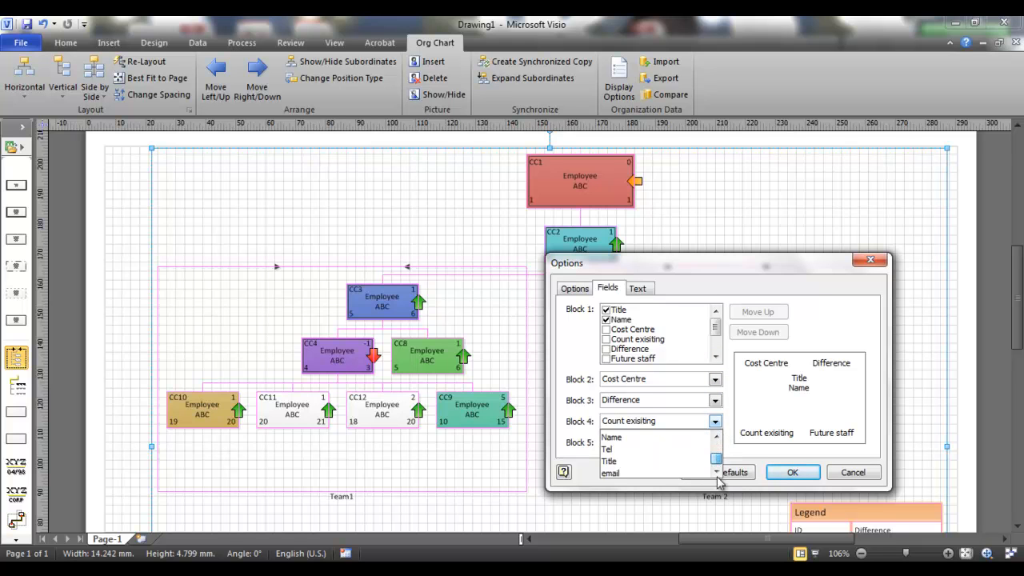
click(653, 473)
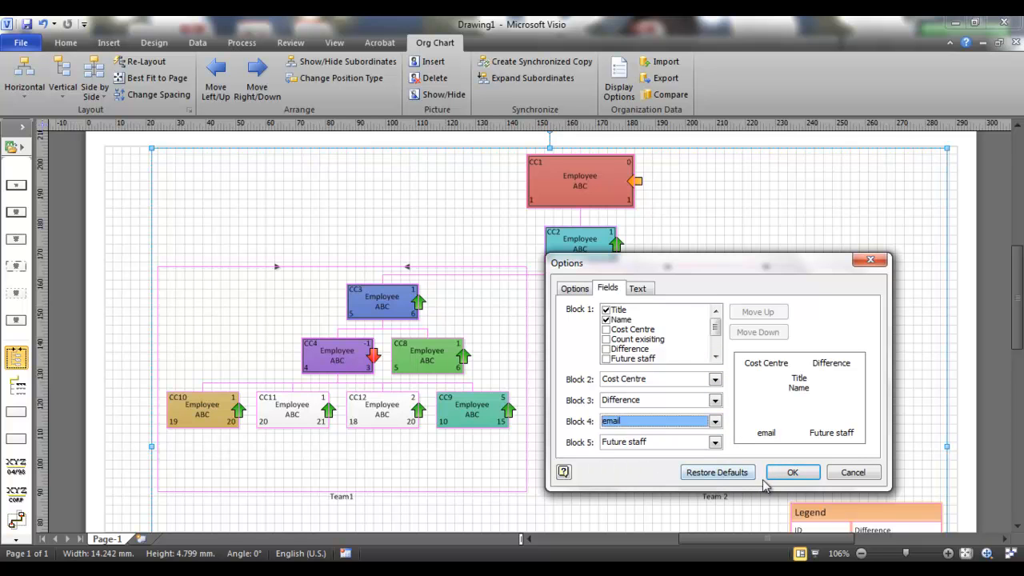
- Assign the Tel field to Block 2 and apply the display options to the chart
click(716, 400)
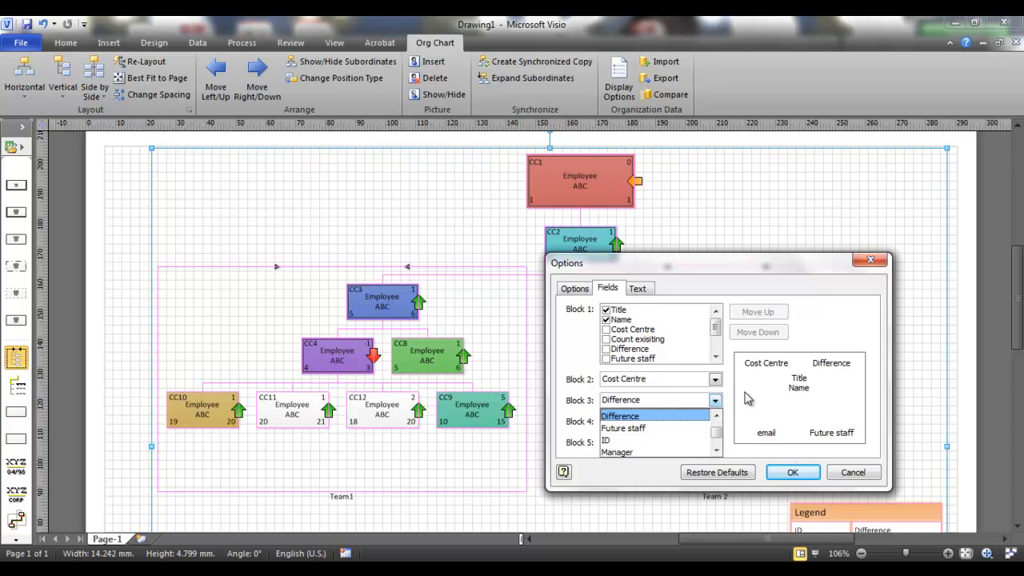
click(714, 380)
click(714, 381)
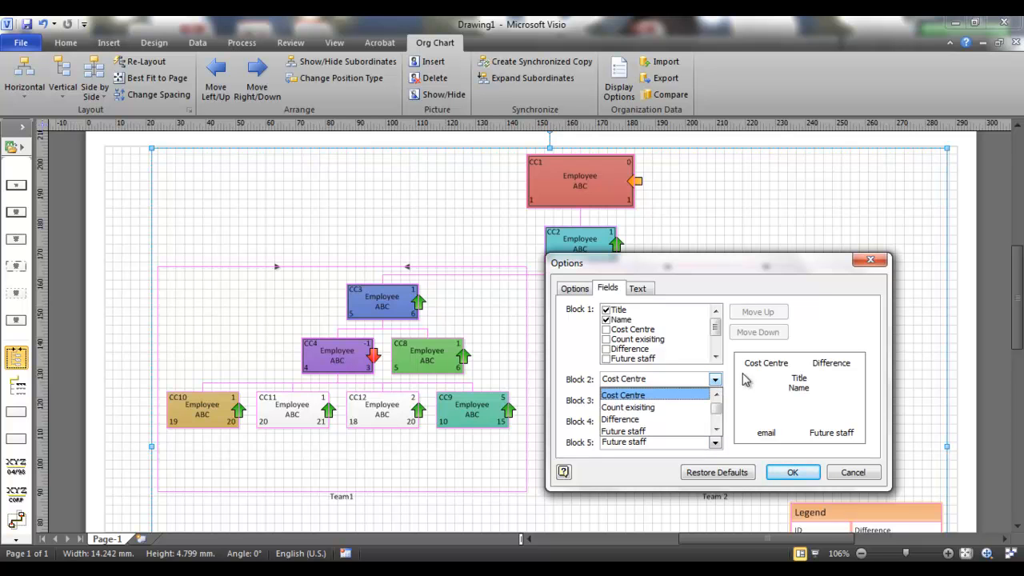
click(716, 427)
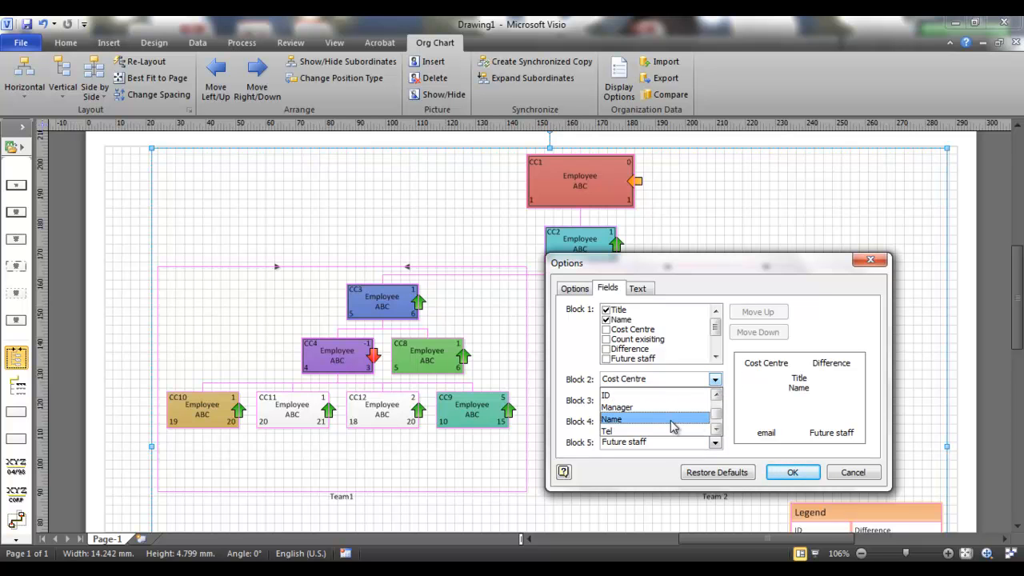
click(658, 431)
click(781, 478)
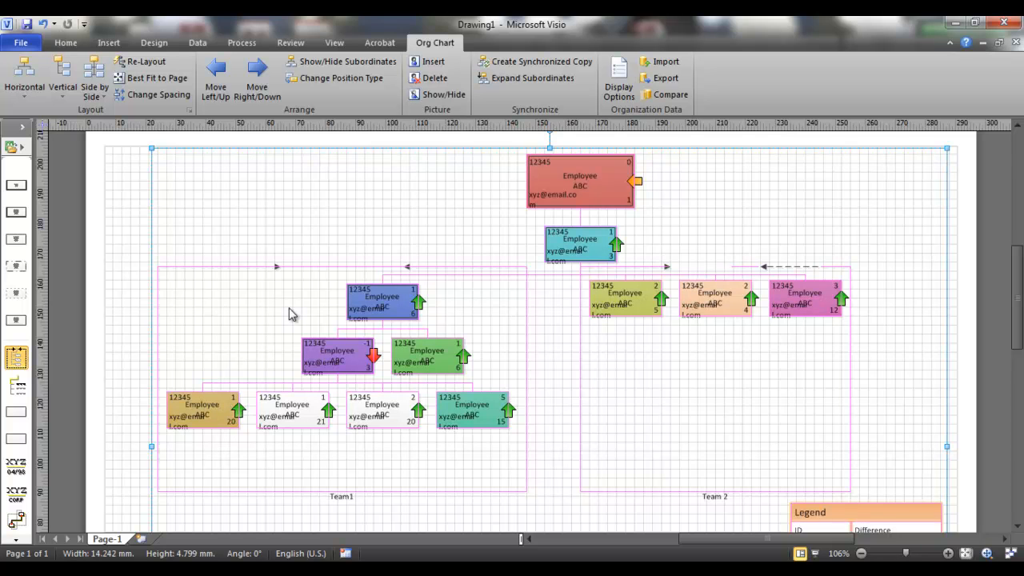
- Set the chart shapes' width to 39 mm, have the drawing automatically arranged, and deselect the chart
click(619, 80)
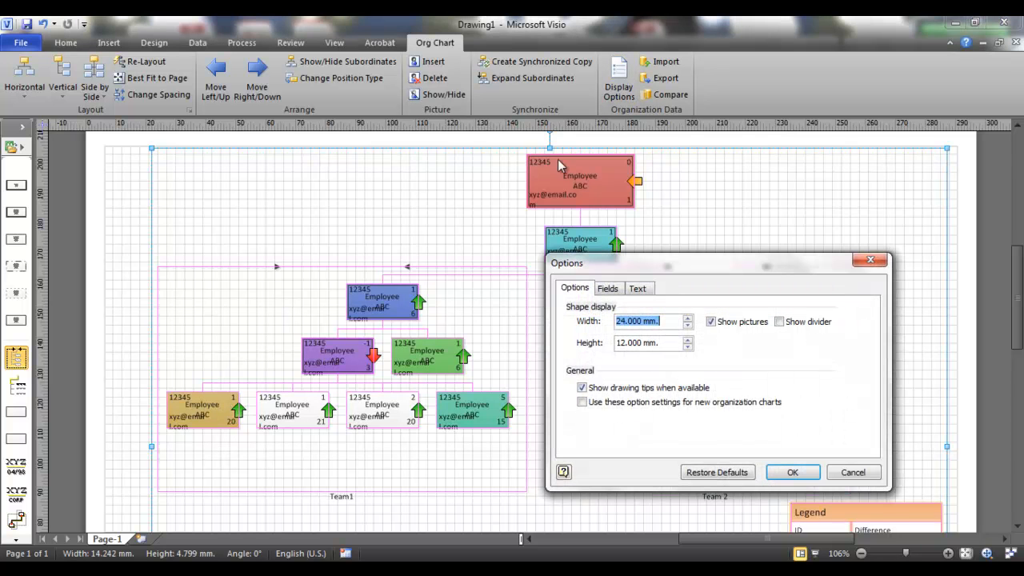
click(687, 319)
click(687, 318)
click(687, 319)
click(687, 324)
click(790, 472)
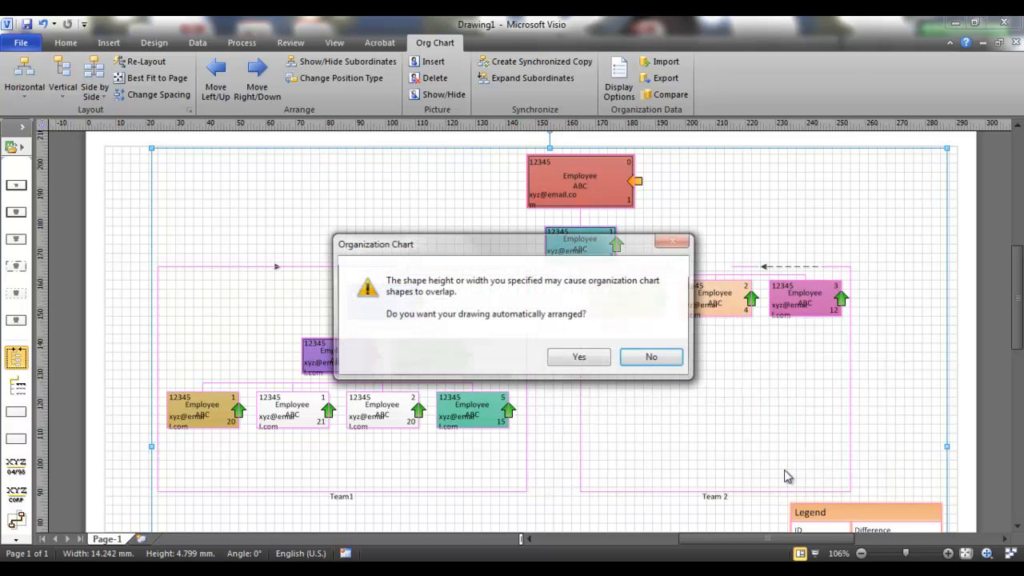
click(580, 357)
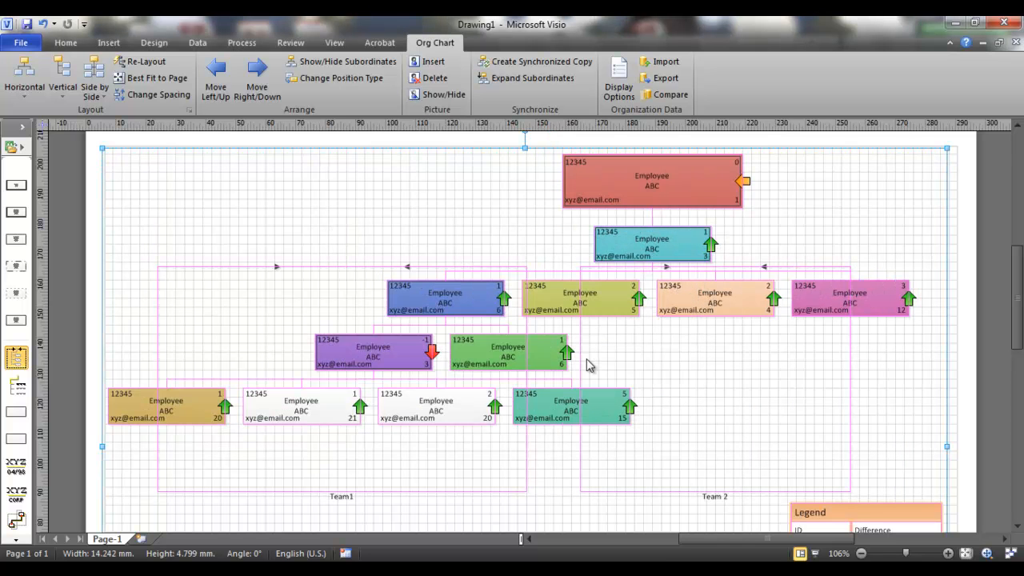
click(423, 217)
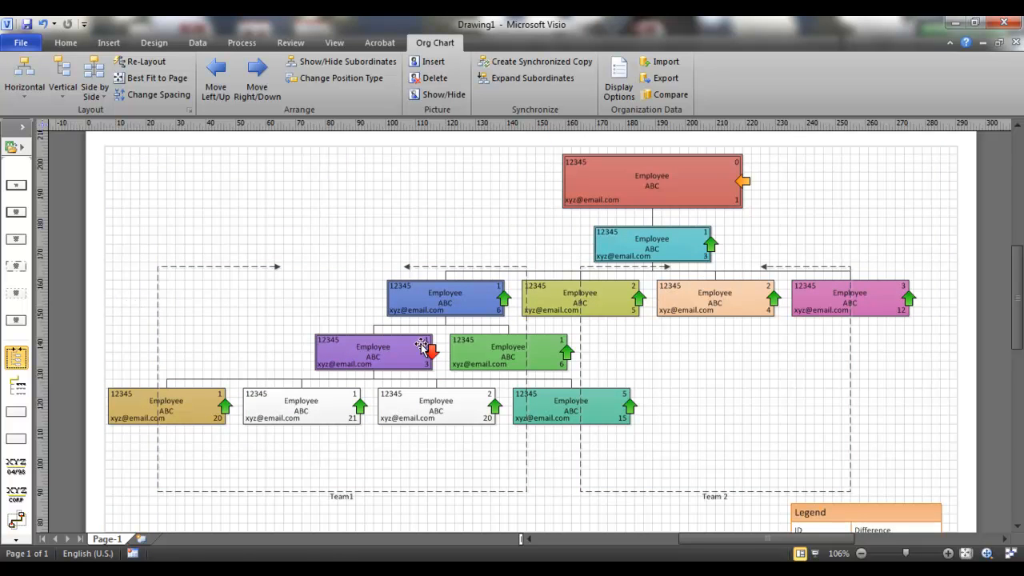
- Try to move the blue box's branch toward the Team1 frame, and undo the move together with the chart's width and field changes
click(533, 306)
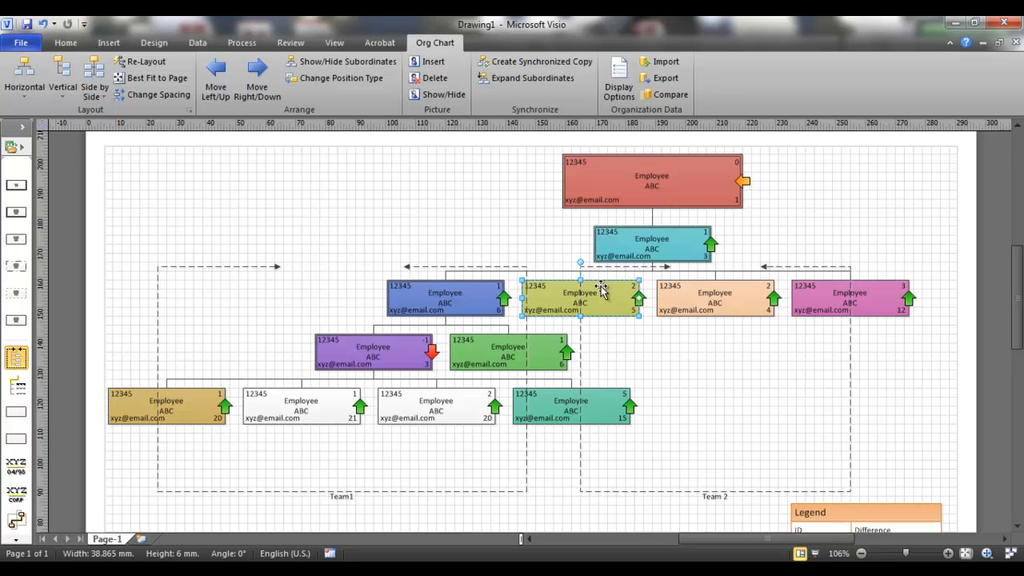
drag(461, 294, 356, 298)
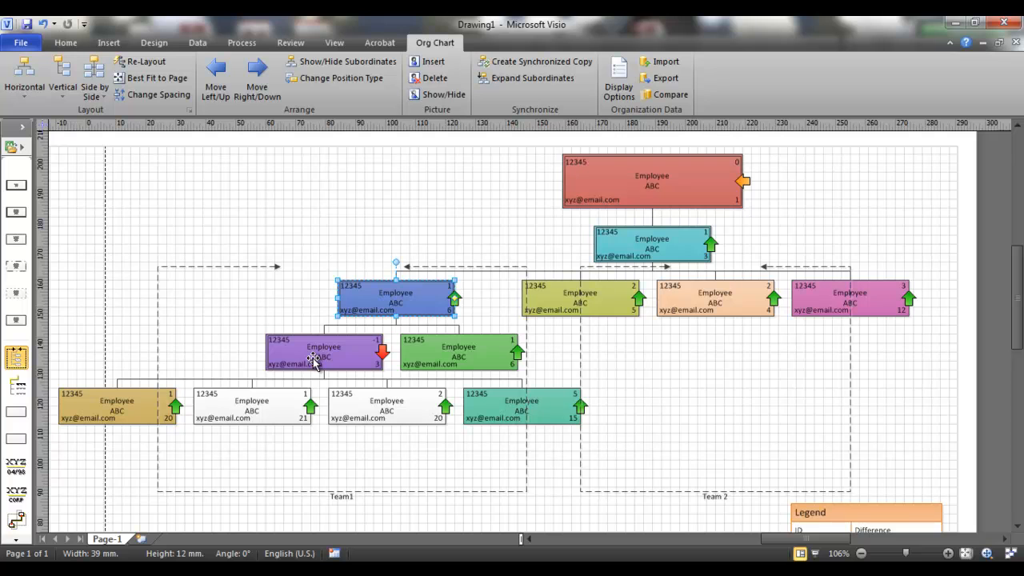
key(ctrl+z)
key(ctrl+z)
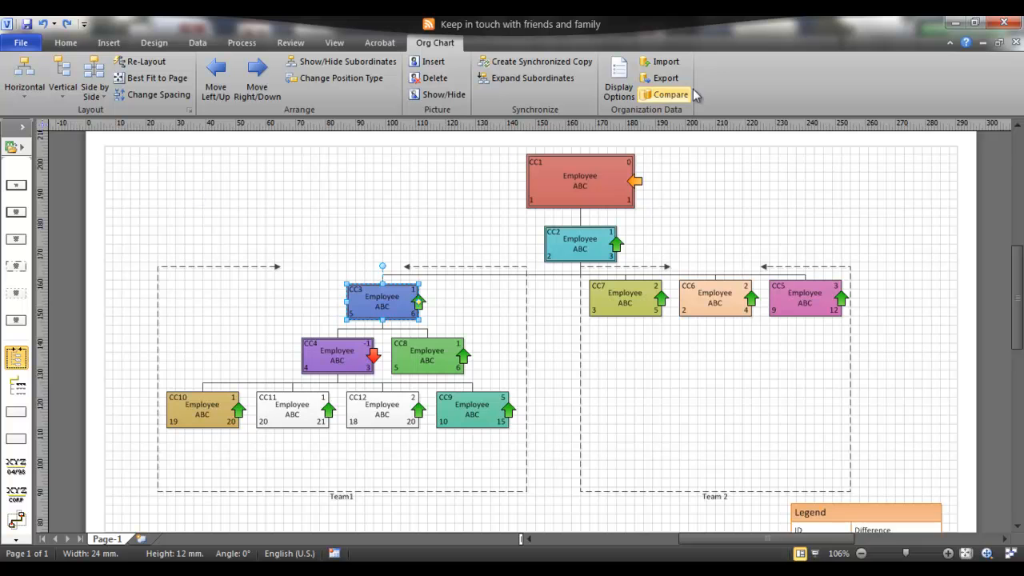
- Export the organization data to an Excel workbook named export in the Documents library
click(664, 78)
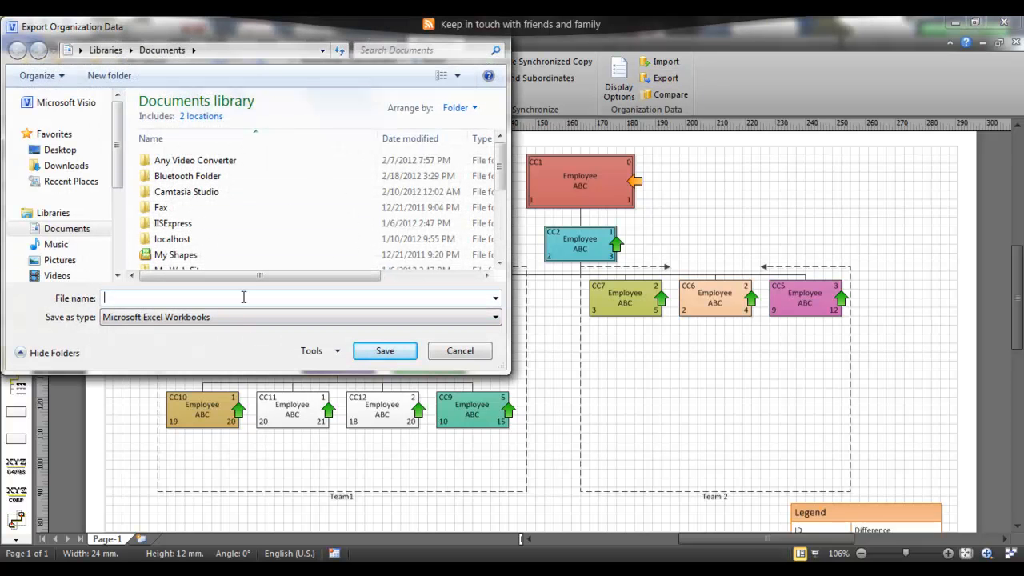
text(export)
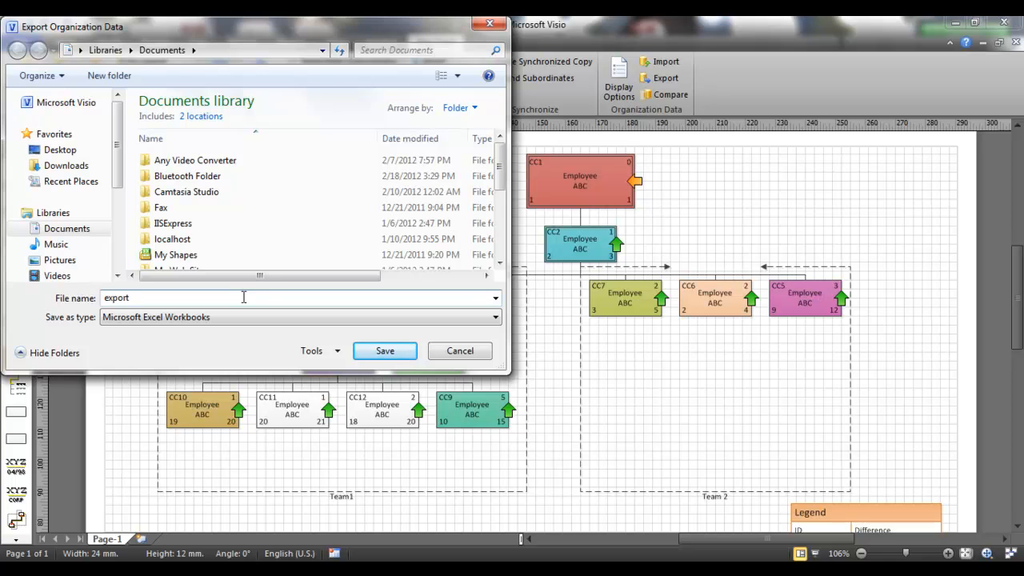
key(Return)
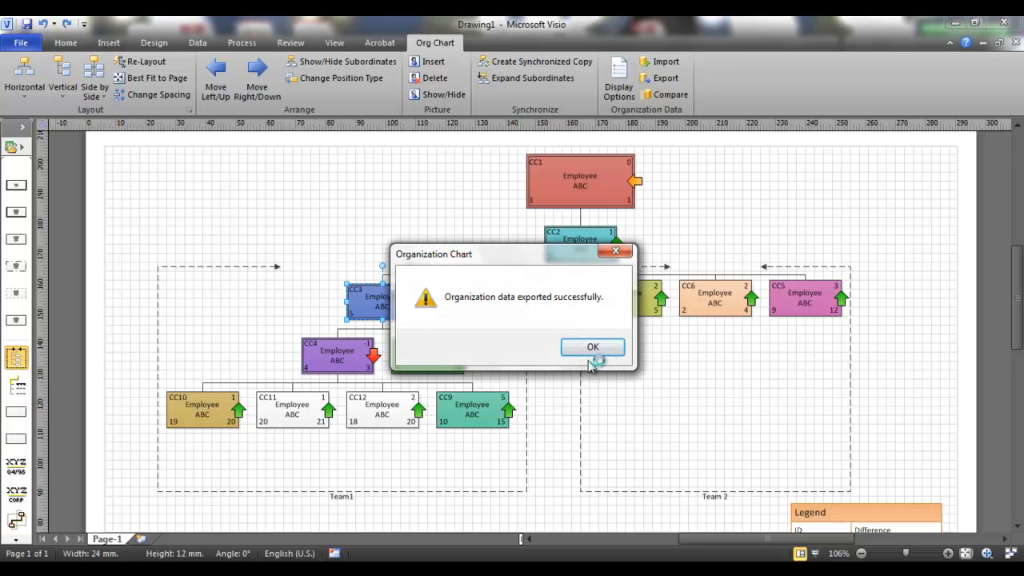
click(583, 347)
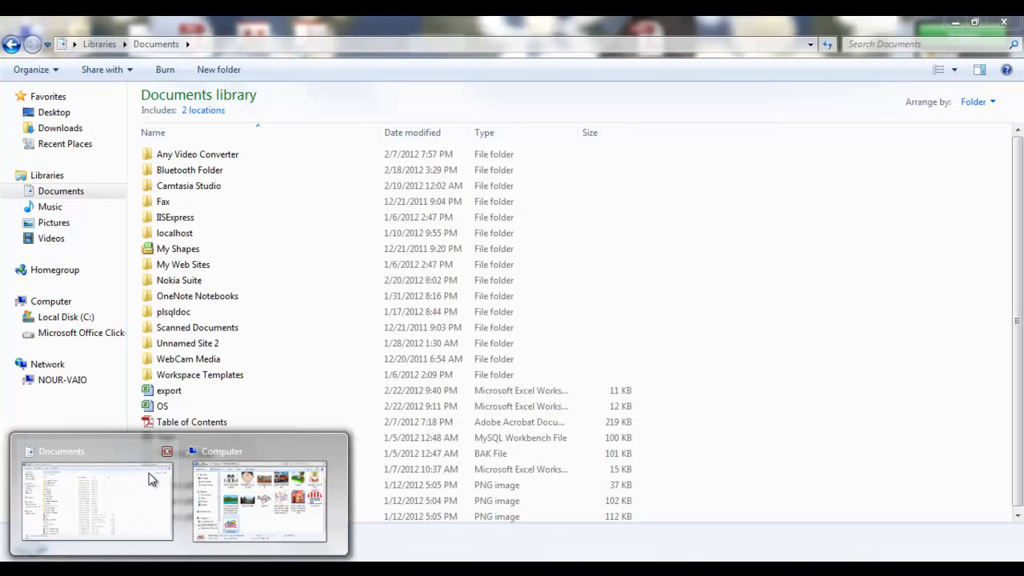
- Switch to the Documents library in Windows Explorer and open the export workbook
click(88, 500)
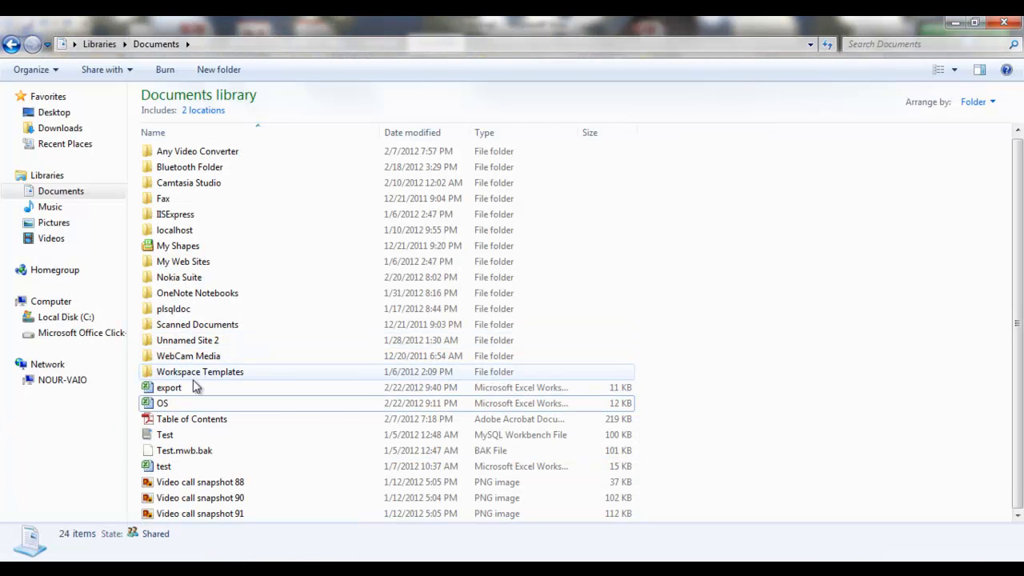
click(179, 391)
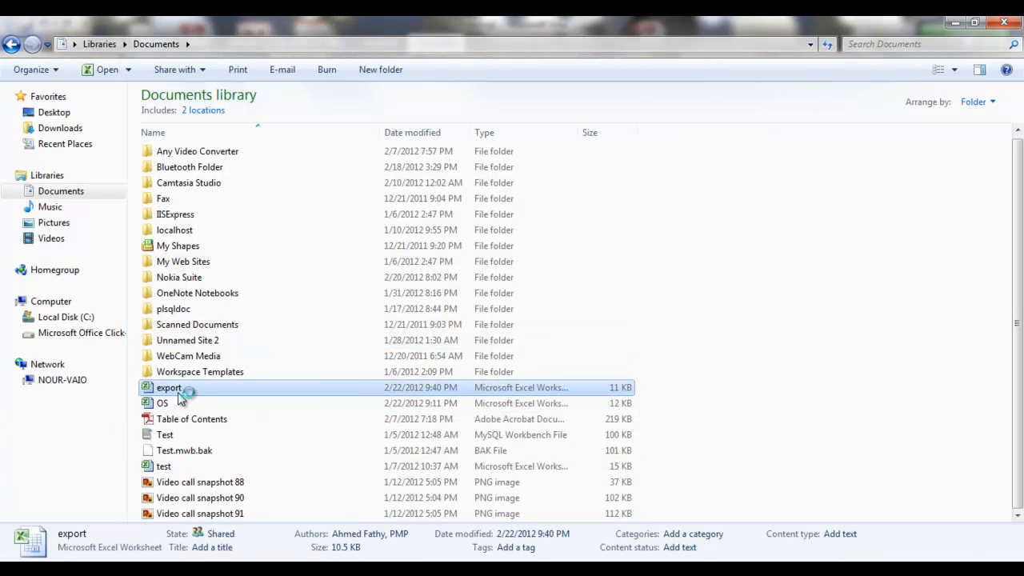